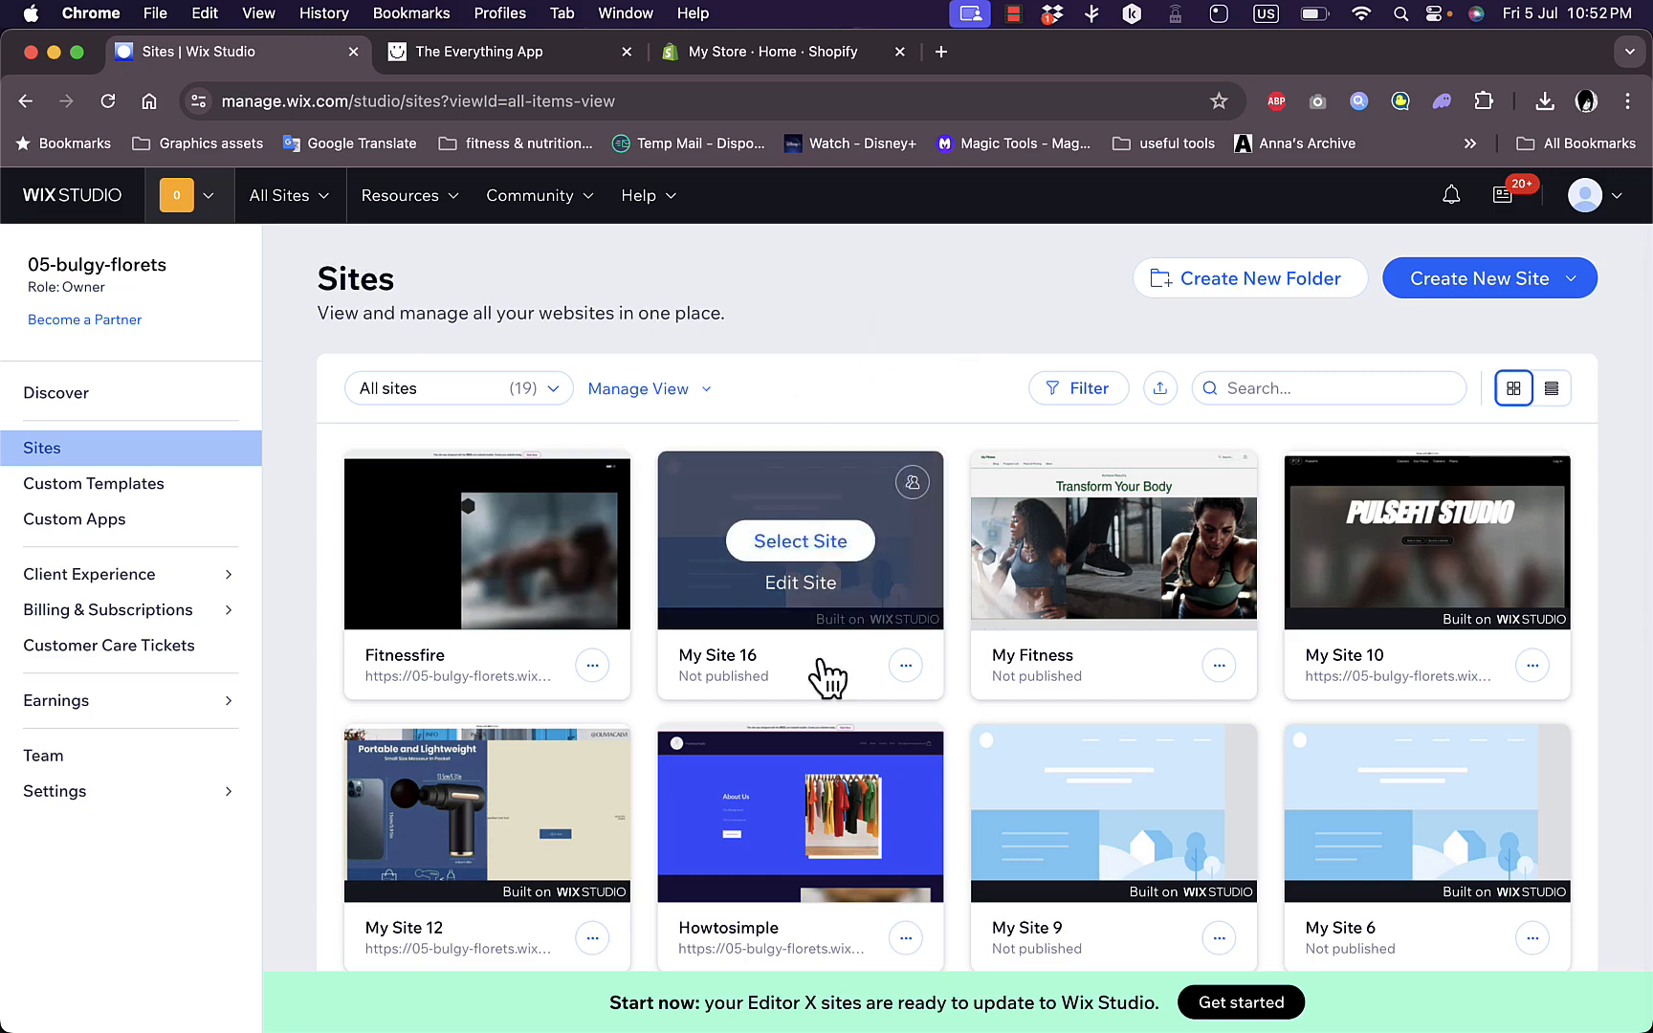
- Start creating a new site from a Studio template
{"action": "scroll", "coordinate": [826, 675], "scroll_direction": "down", "scroll_amount": 8}
{"action": "scroll", "coordinate": [826, 675], "scroll_direction": "up", "scroll_amount": 5}
{"action": "scroll", "coordinate": [828, 677], "scroll_direction": "up", "scroll_amount": 3}
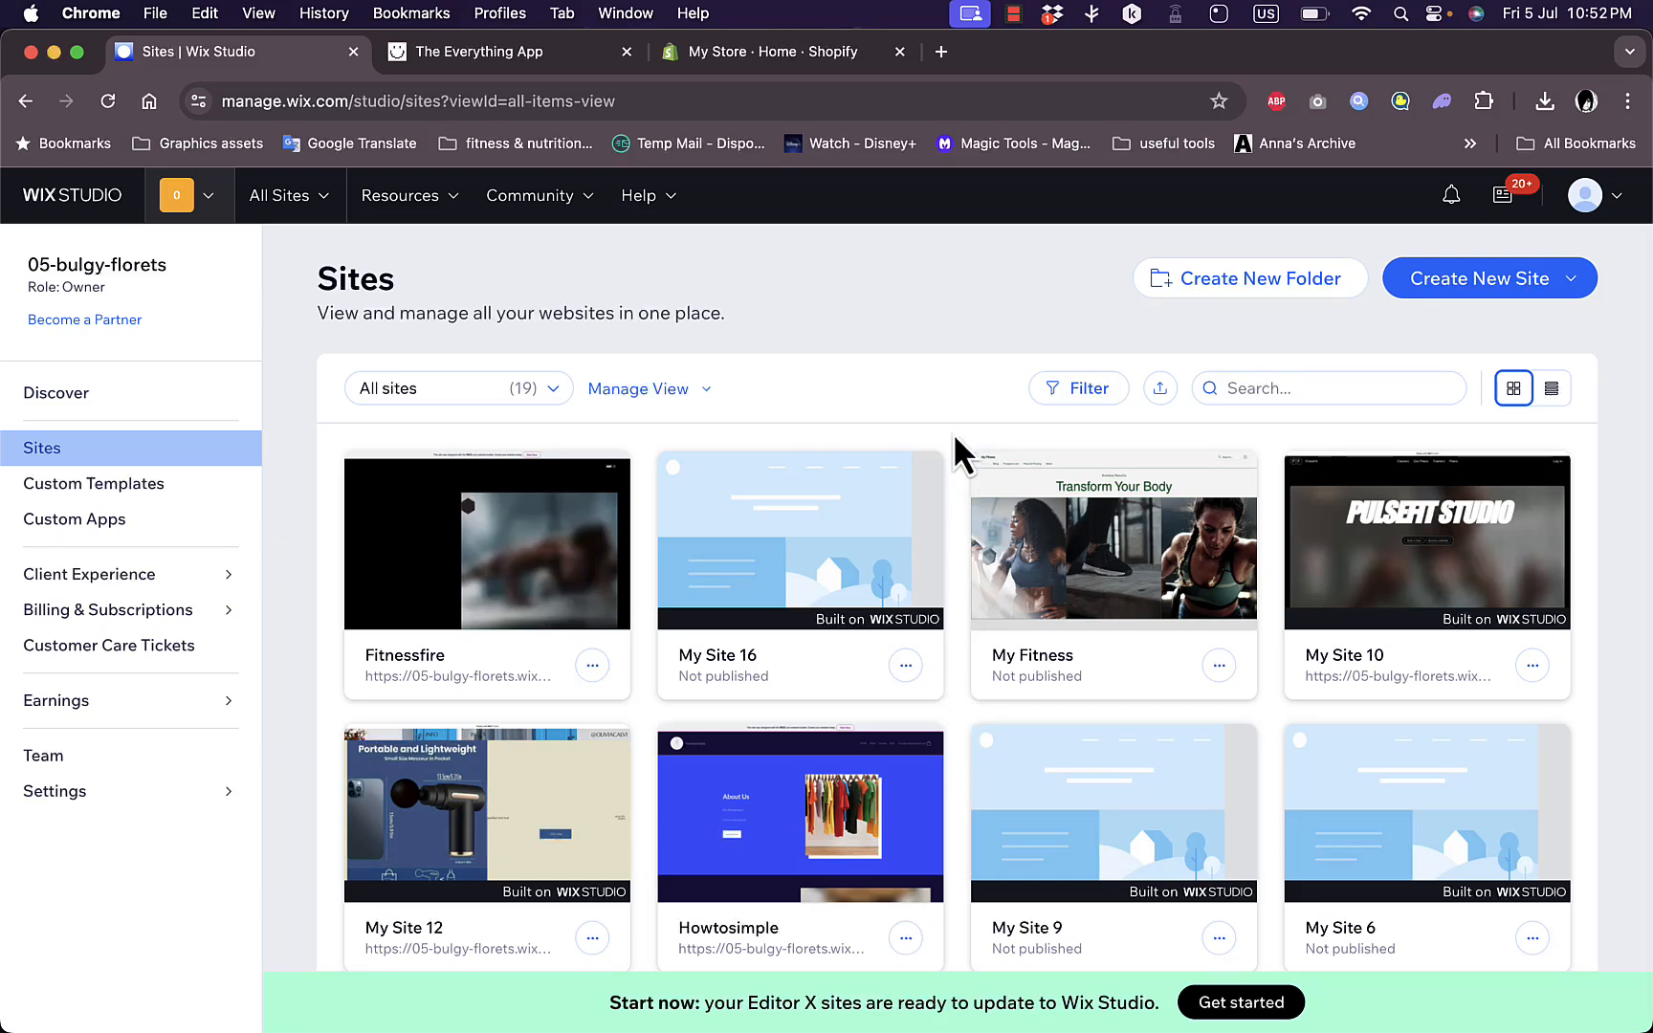
{"action": "left_click", "coordinate": [1573, 280]}
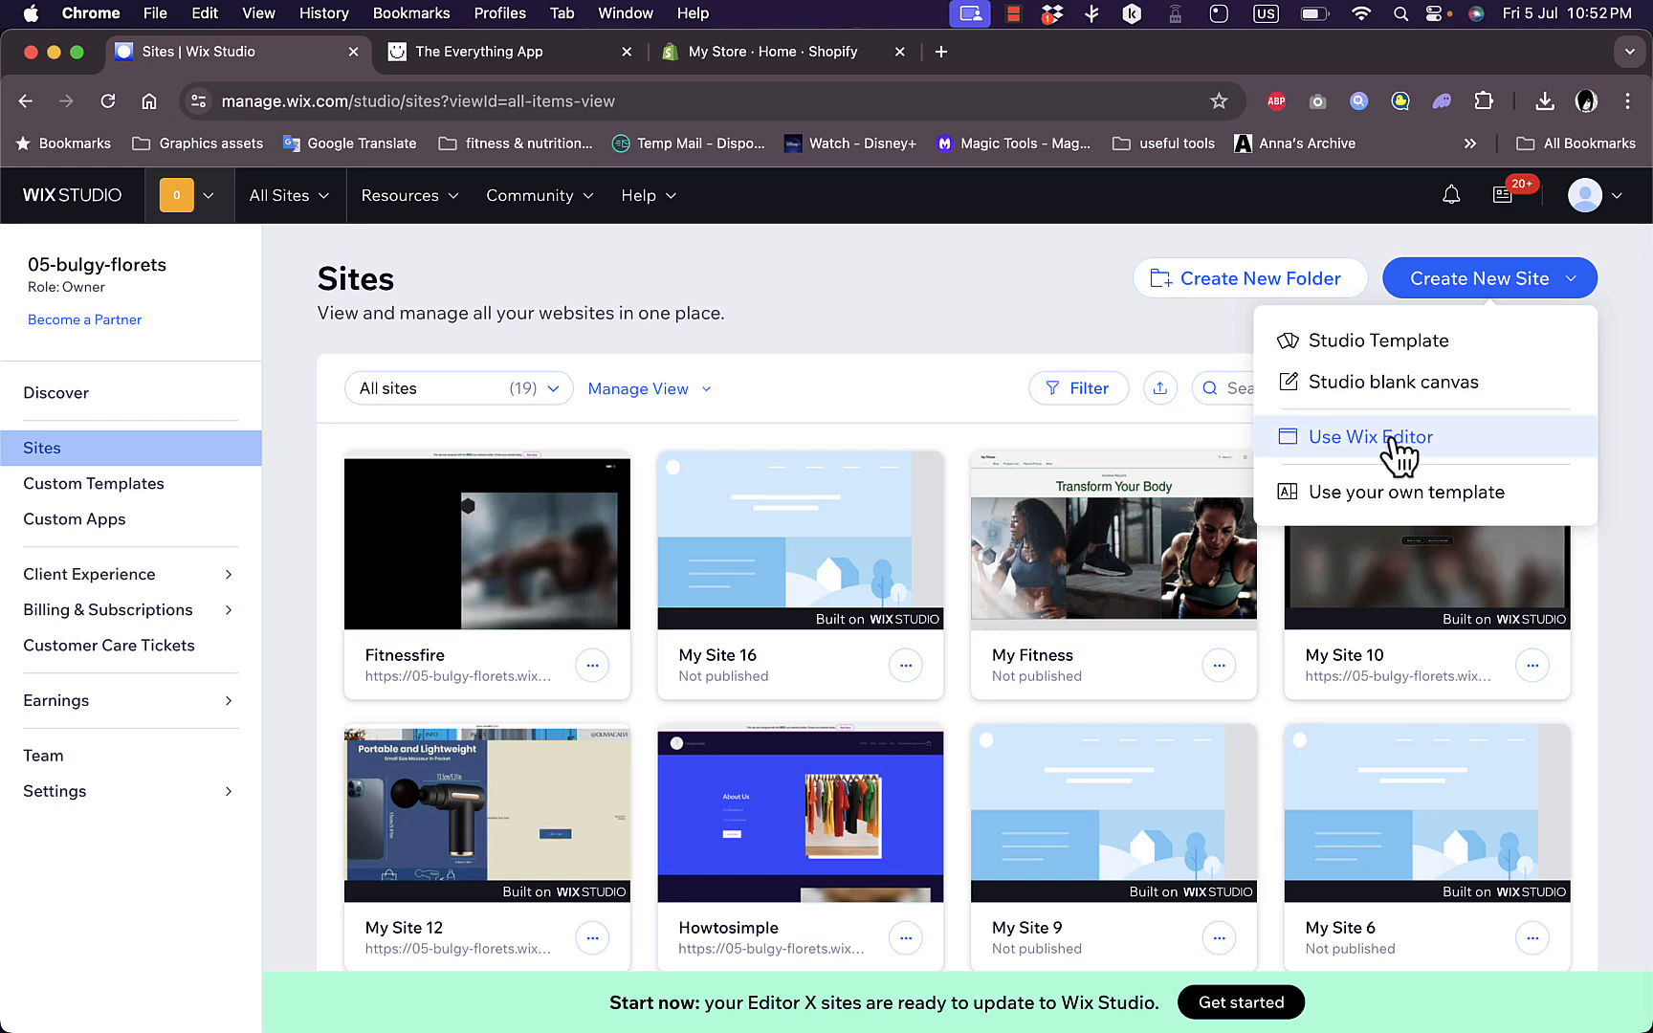
{"action": "left_click", "coordinate": [1390, 356]}
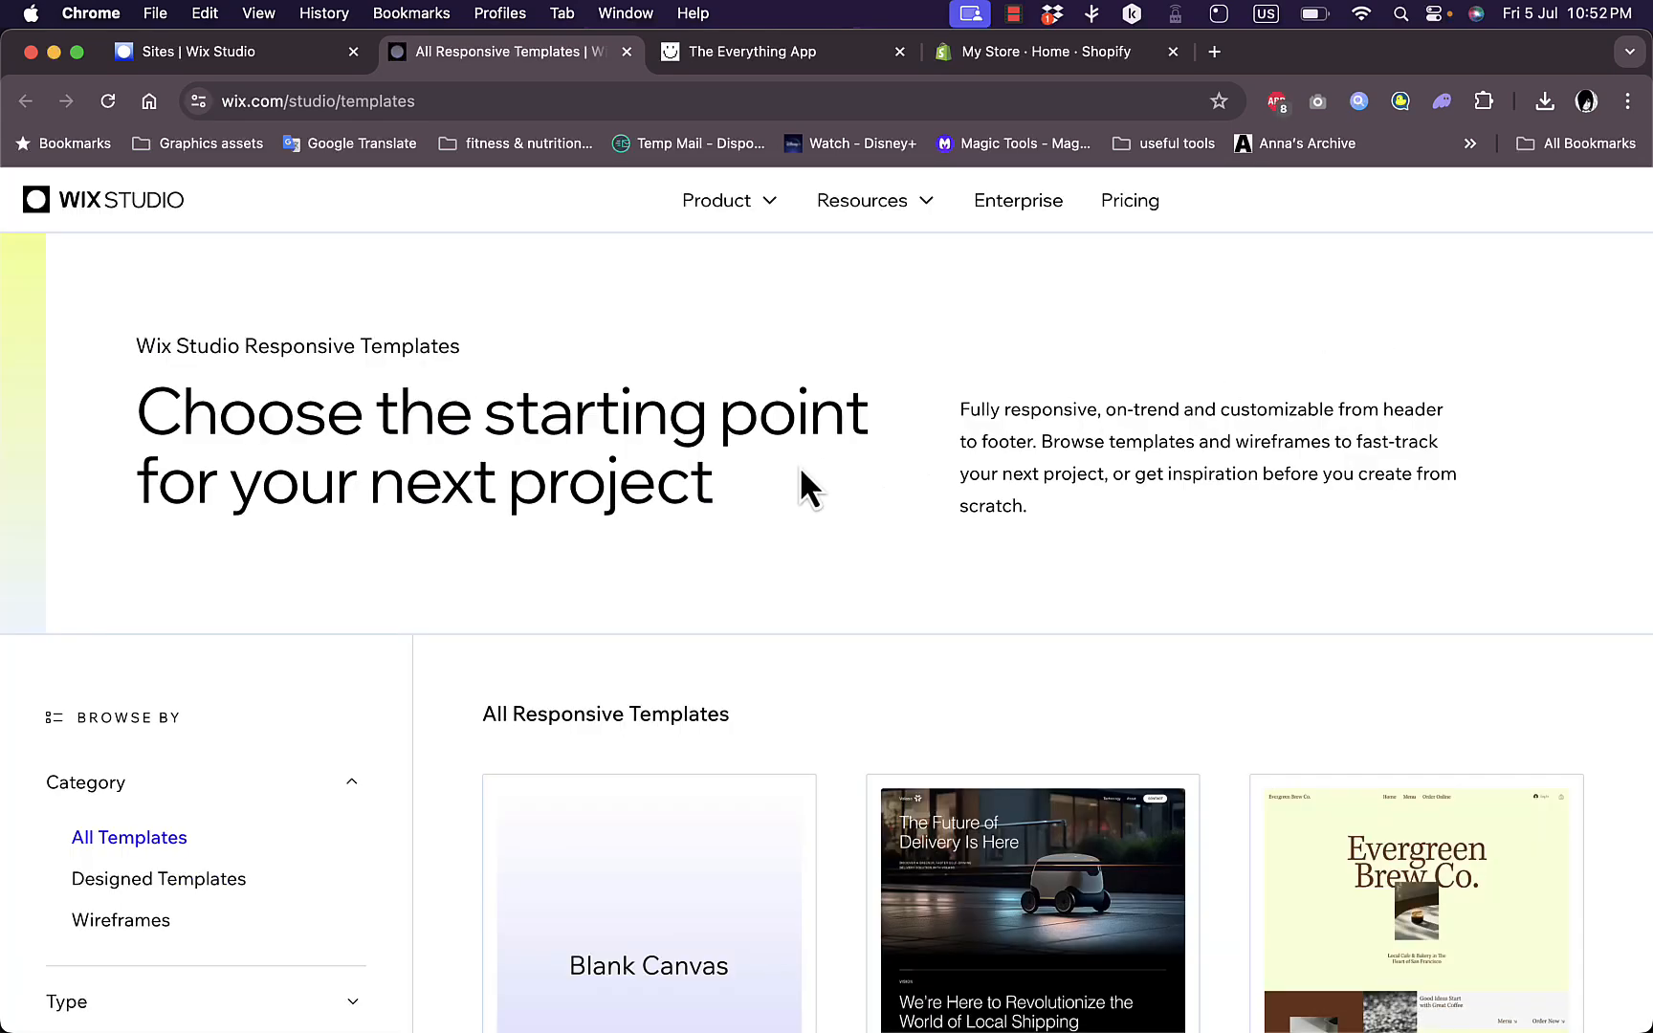
- Browse the responsive templates and examine those in the Wireframes category
{"action": "scroll", "coordinate": [800, 467], "scroll_direction": "down", "scroll_amount": 10}
{"action": "scroll", "coordinate": [801, 469], "scroll_direction": "up", "scroll_amount": 8}
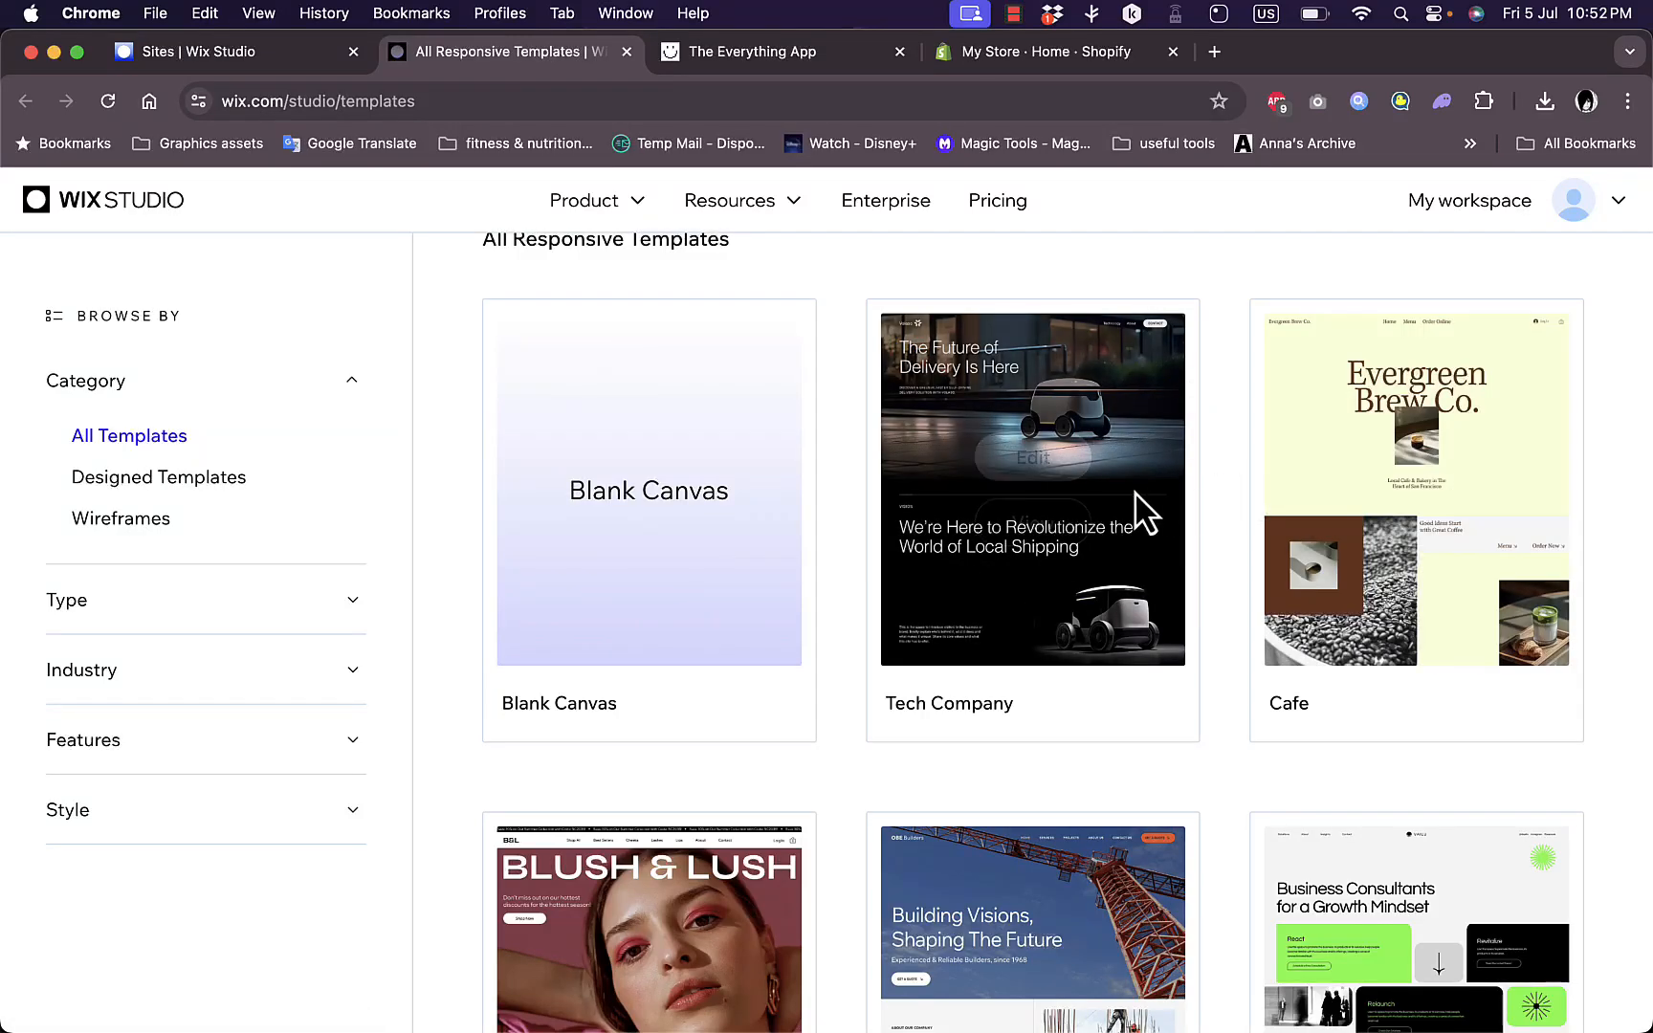
{"action": "mouse_move", "coordinate": [538, 495]}
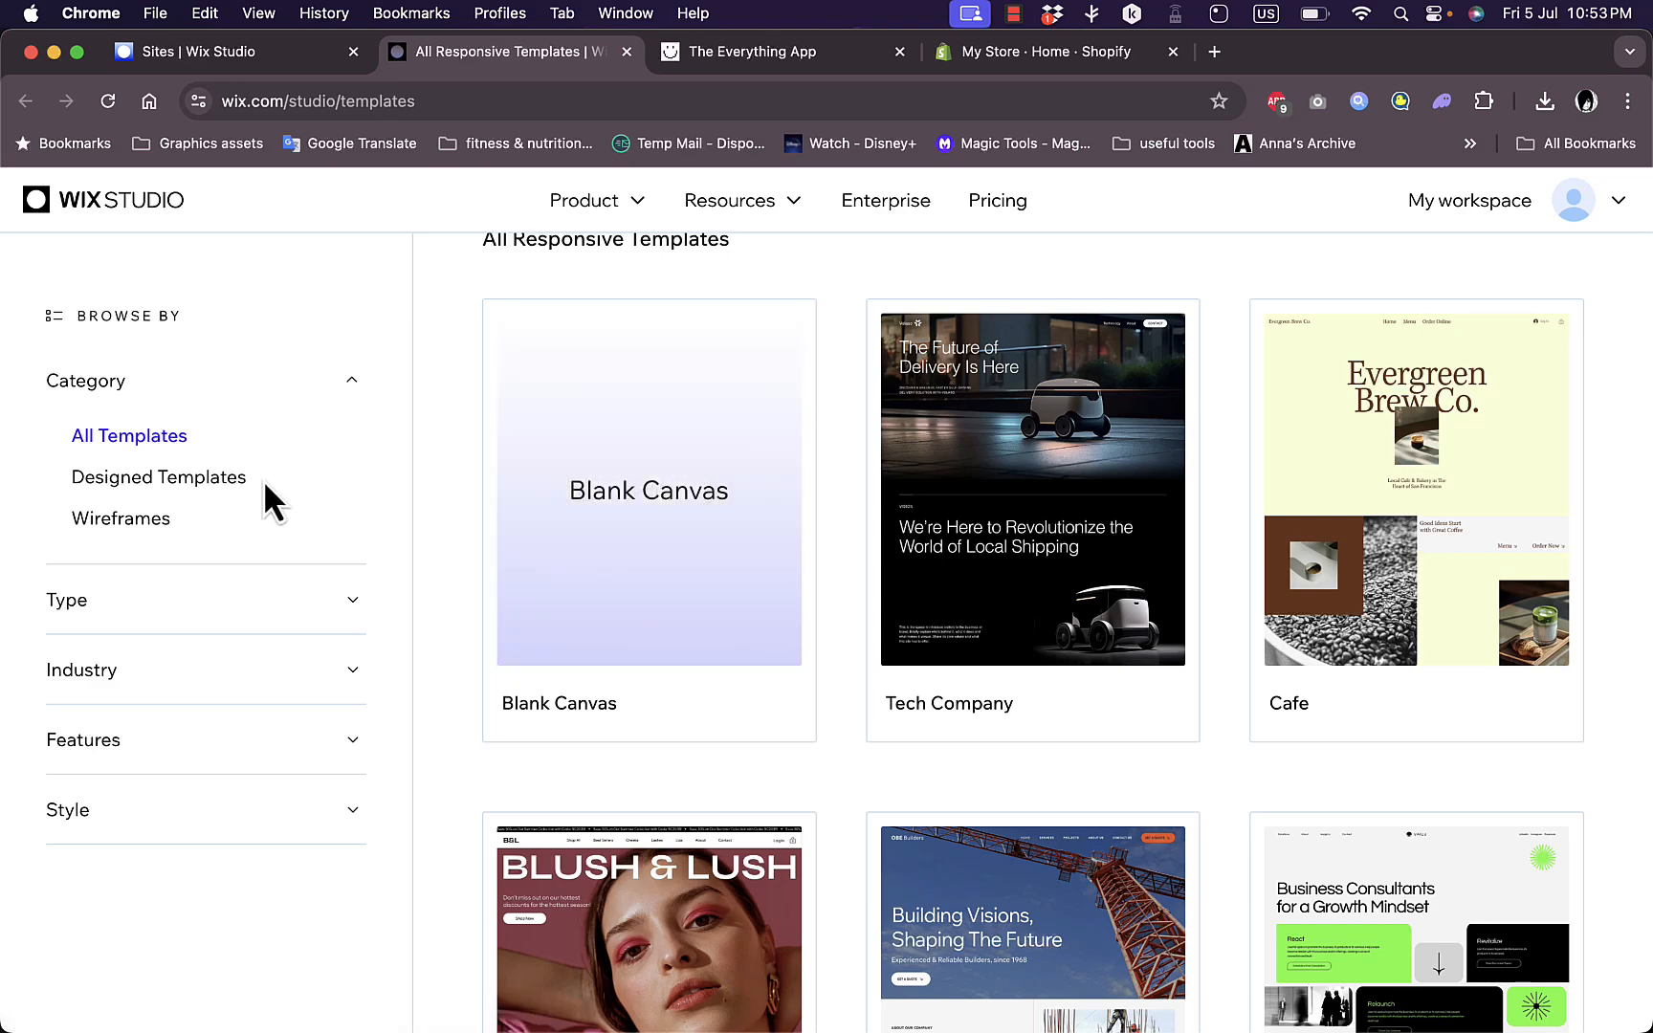
{"action": "left_click", "coordinate": [134, 522]}
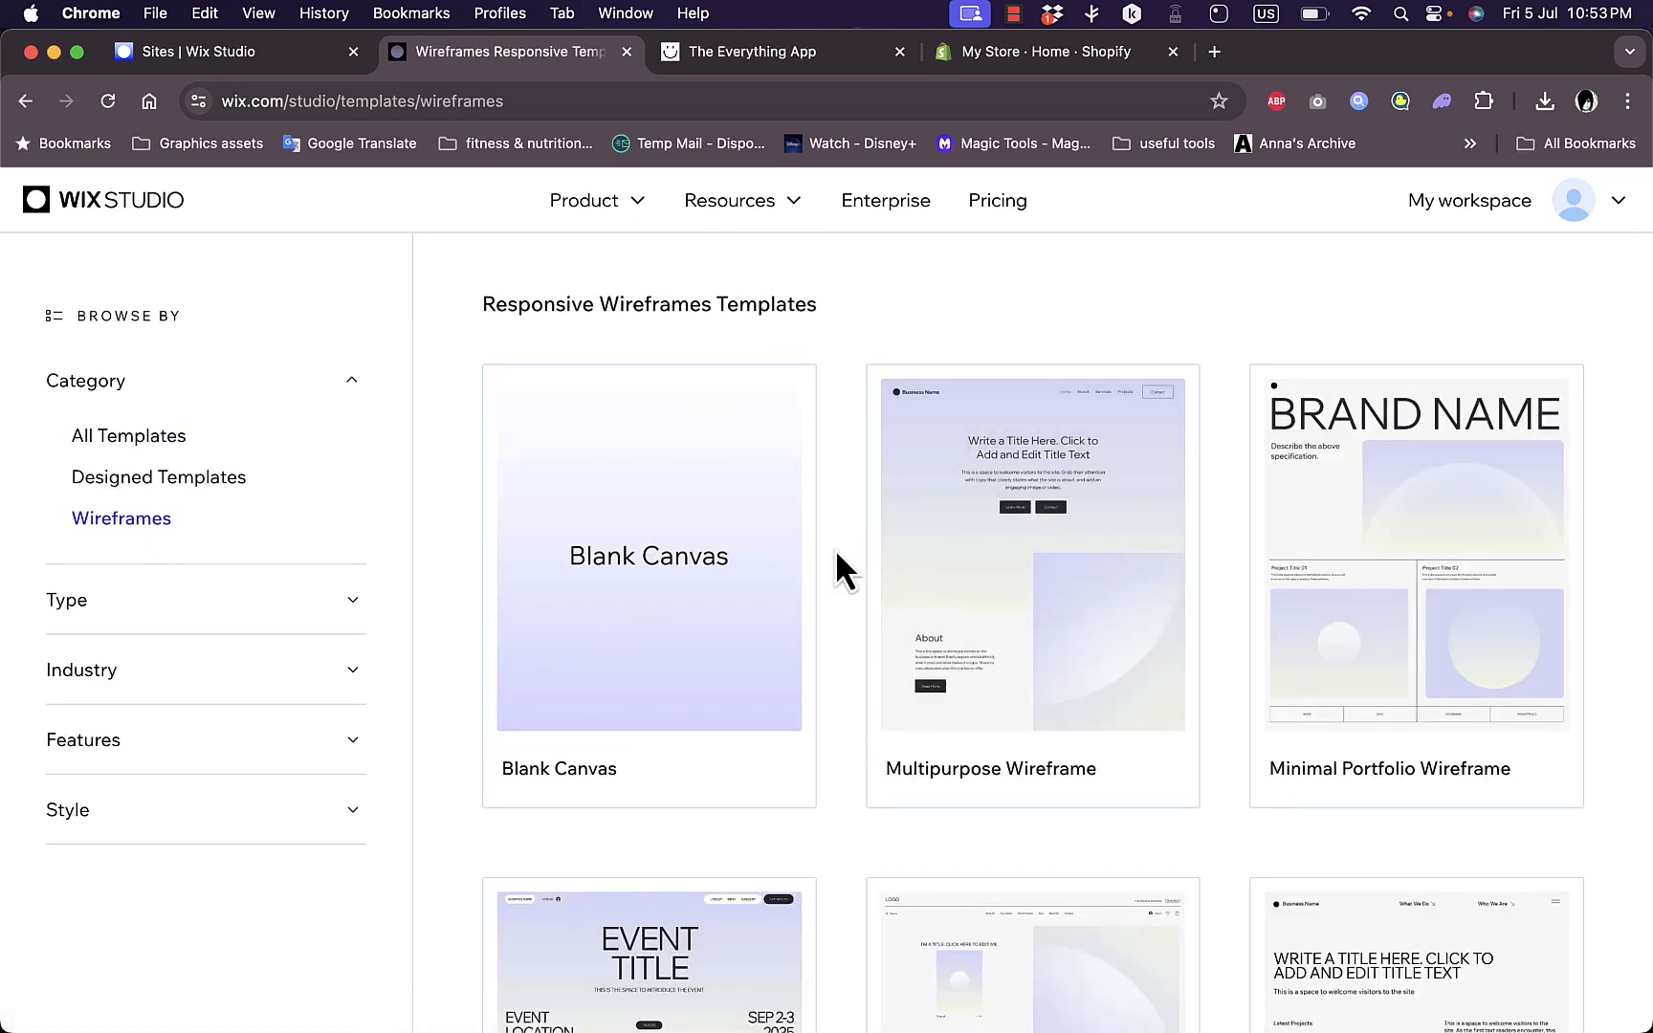
{"action": "scroll", "coordinate": [837, 555], "scroll_direction": "down", "scroll_amount": 5}
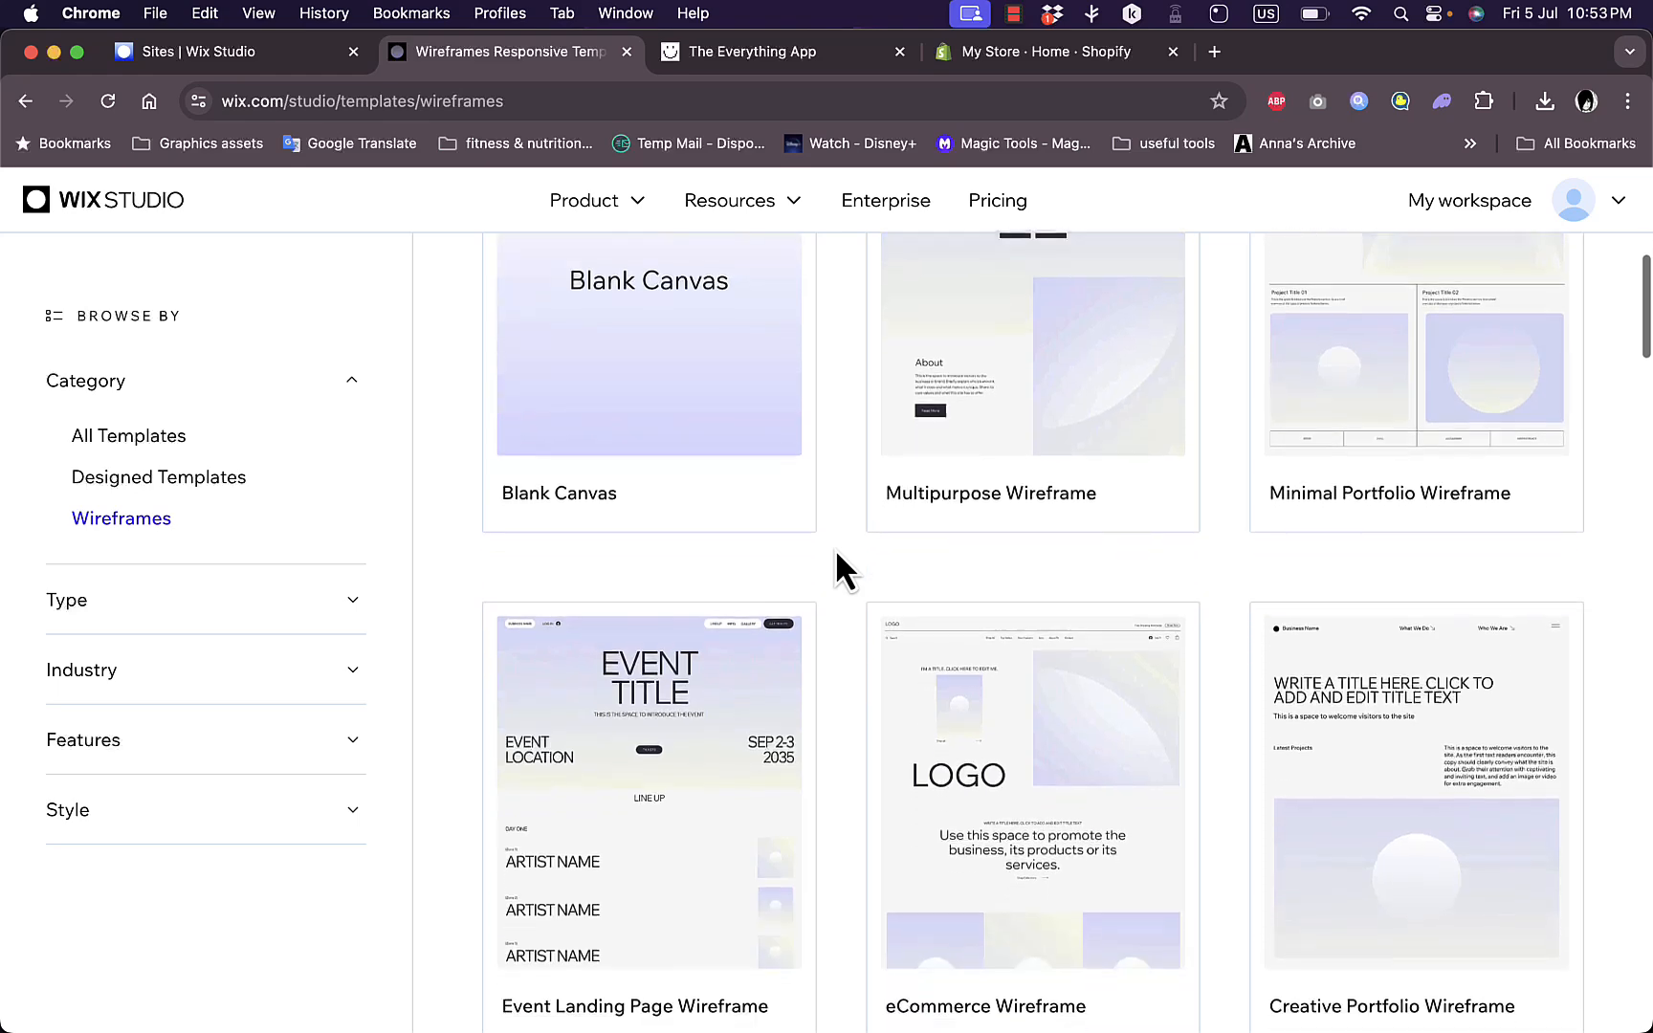
{"action": "scroll", "coordinate": [834, 548], "scroll_direction": "down", "scroll_amount": 2}
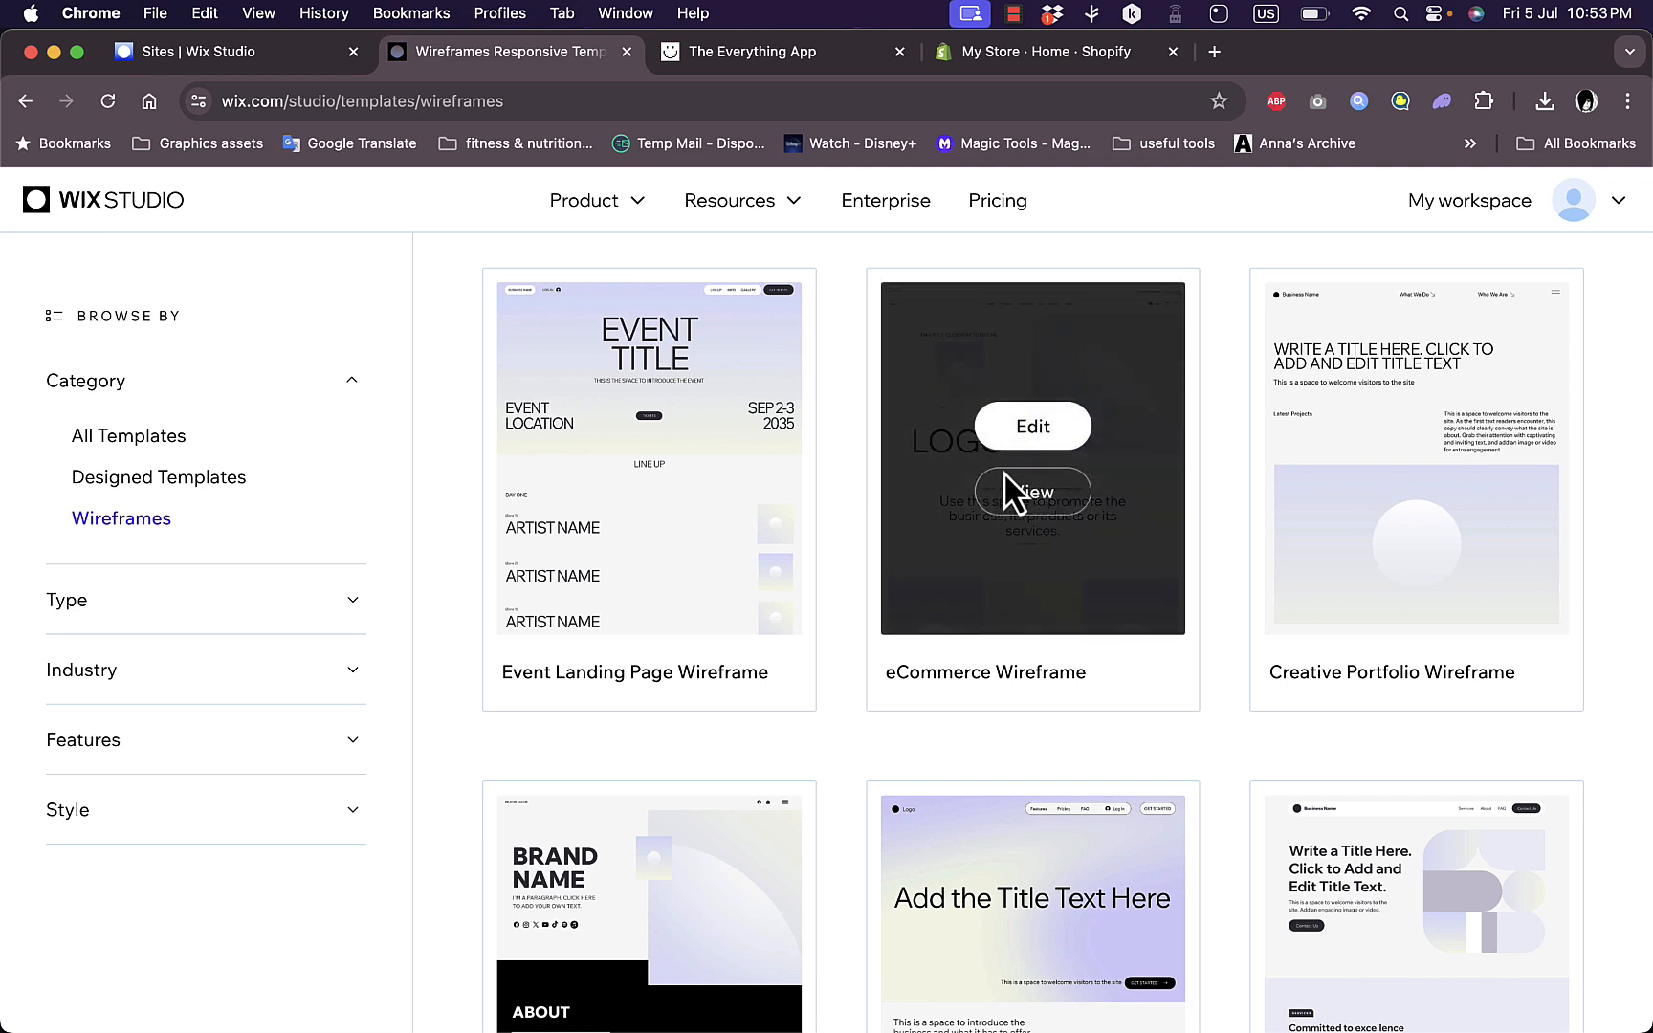
- Look through the template filter options under Type, Industry, Features and Style
{"action": "mouse_move", "coordinate": [655, 478]}
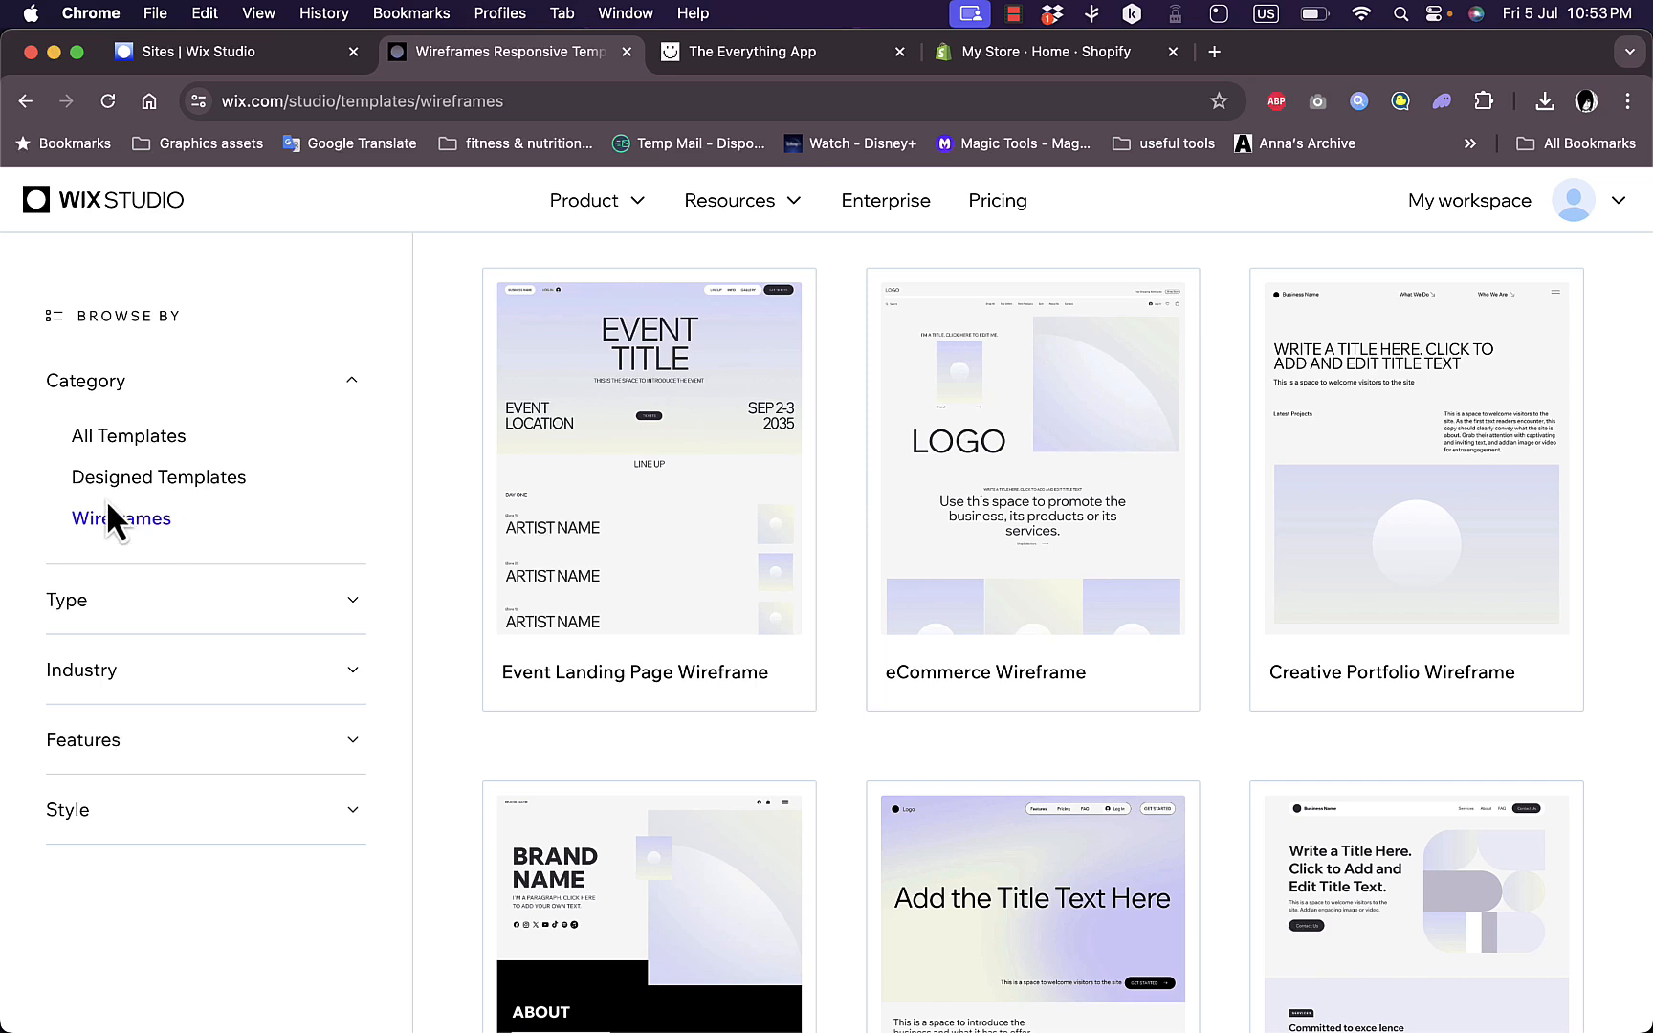
{"action": "left_click", "coordinate": [352, 599]}
{"action": "left_click", "coordinate": [345, 765]}
{"action": "left_click", "coordinate": [349, 782]}
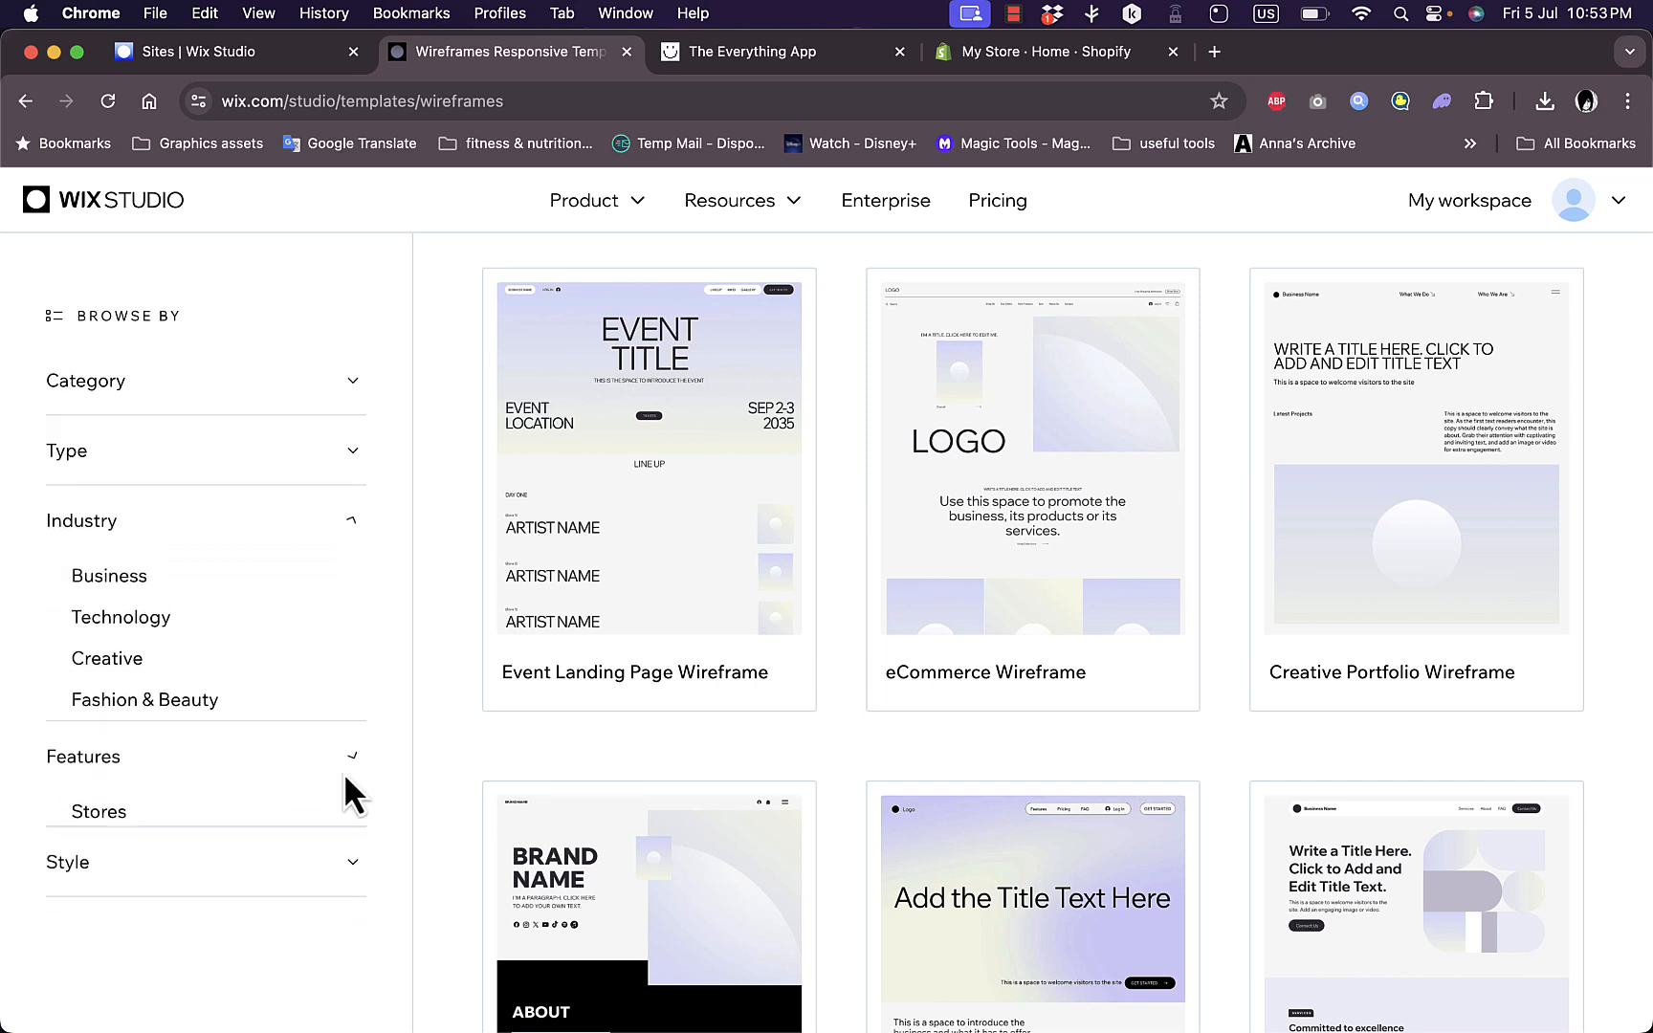
{"action": "left_click", "coordinate": [337, 932]}
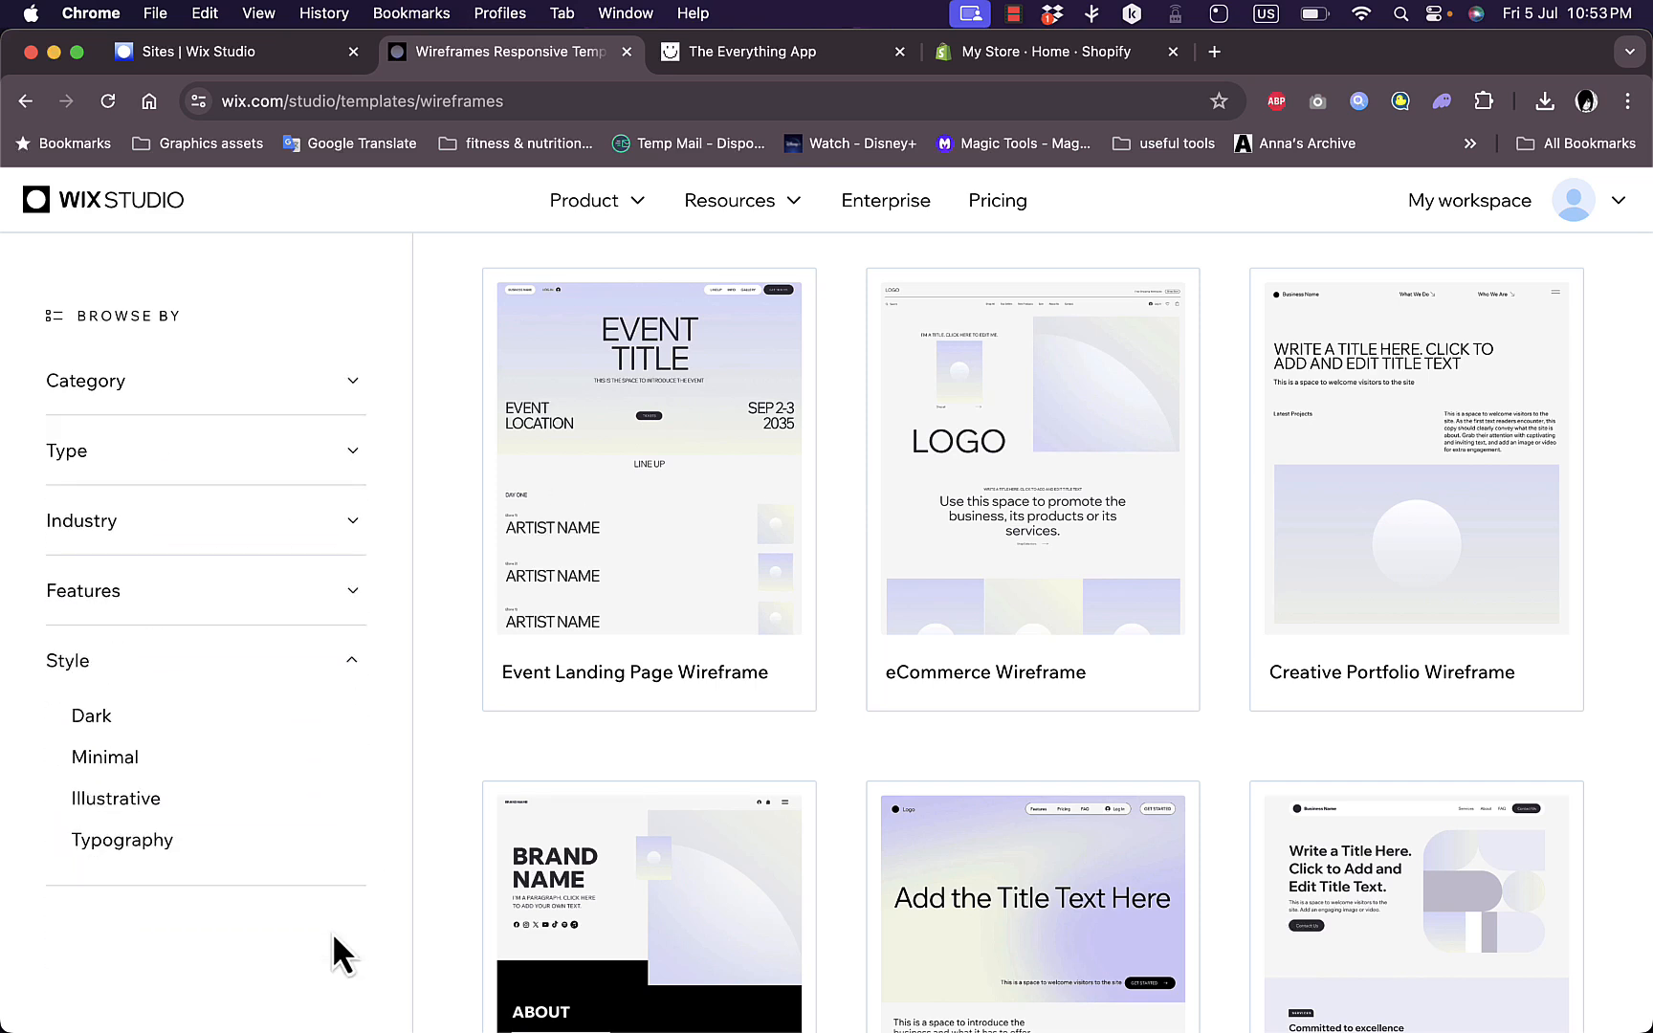
- Filter the templates by the Blog feature and open the Life Coach template for editing
{"action": "left_click", "coordinate": [356, 602]}
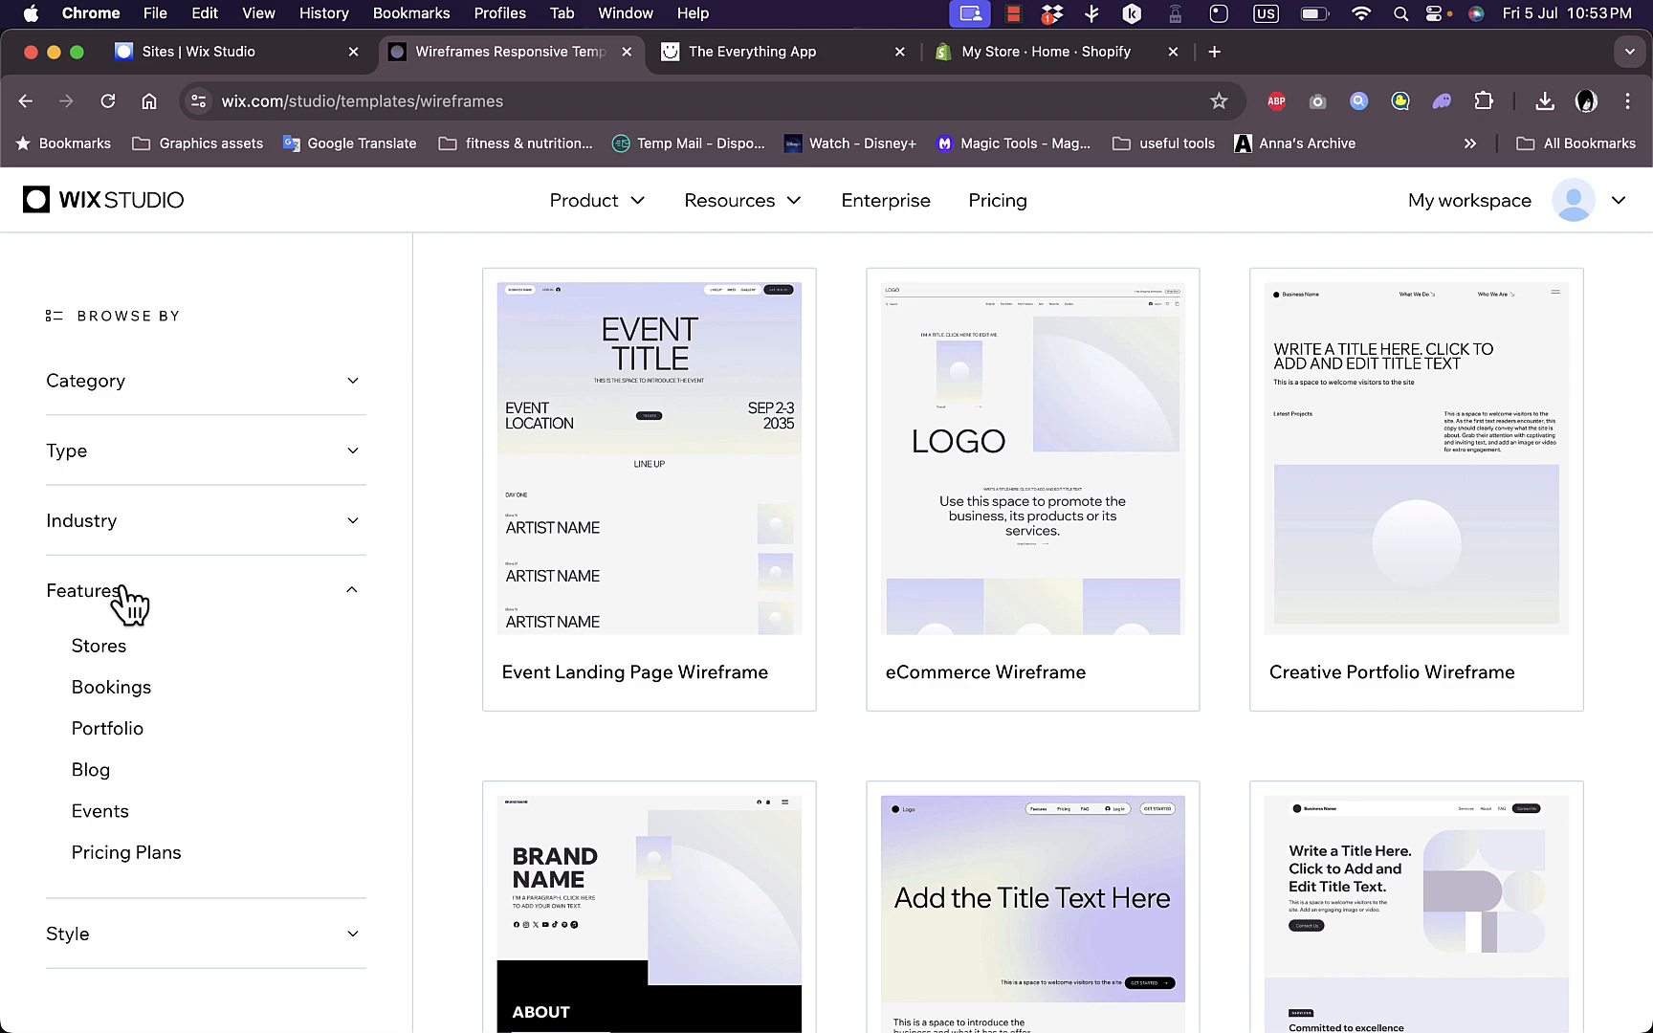
{"action": "left_click", "coordinate": [92, 782]}
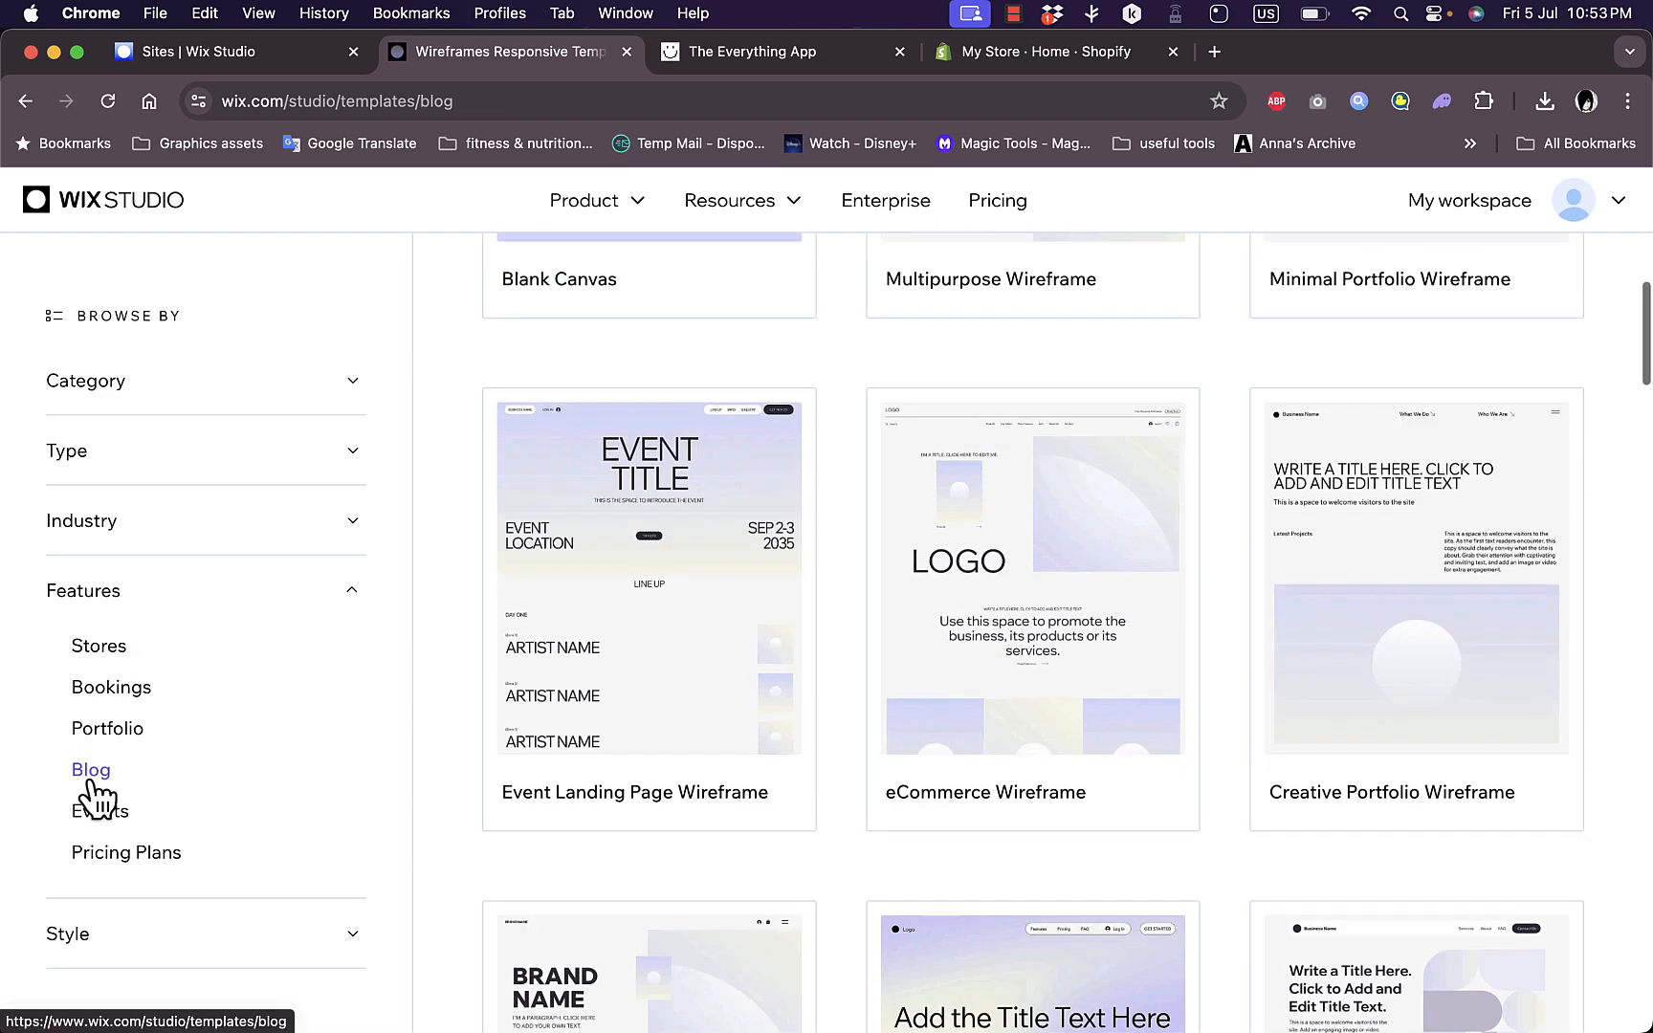
{"action": "scroll", "coordinate": [682, 609], "scroll_direction": "up", "scroll_amount": 4}
{"action": "scroll", "coordinate": [824, 546], "scroll_direction": "down", "scroll_amount": 3}
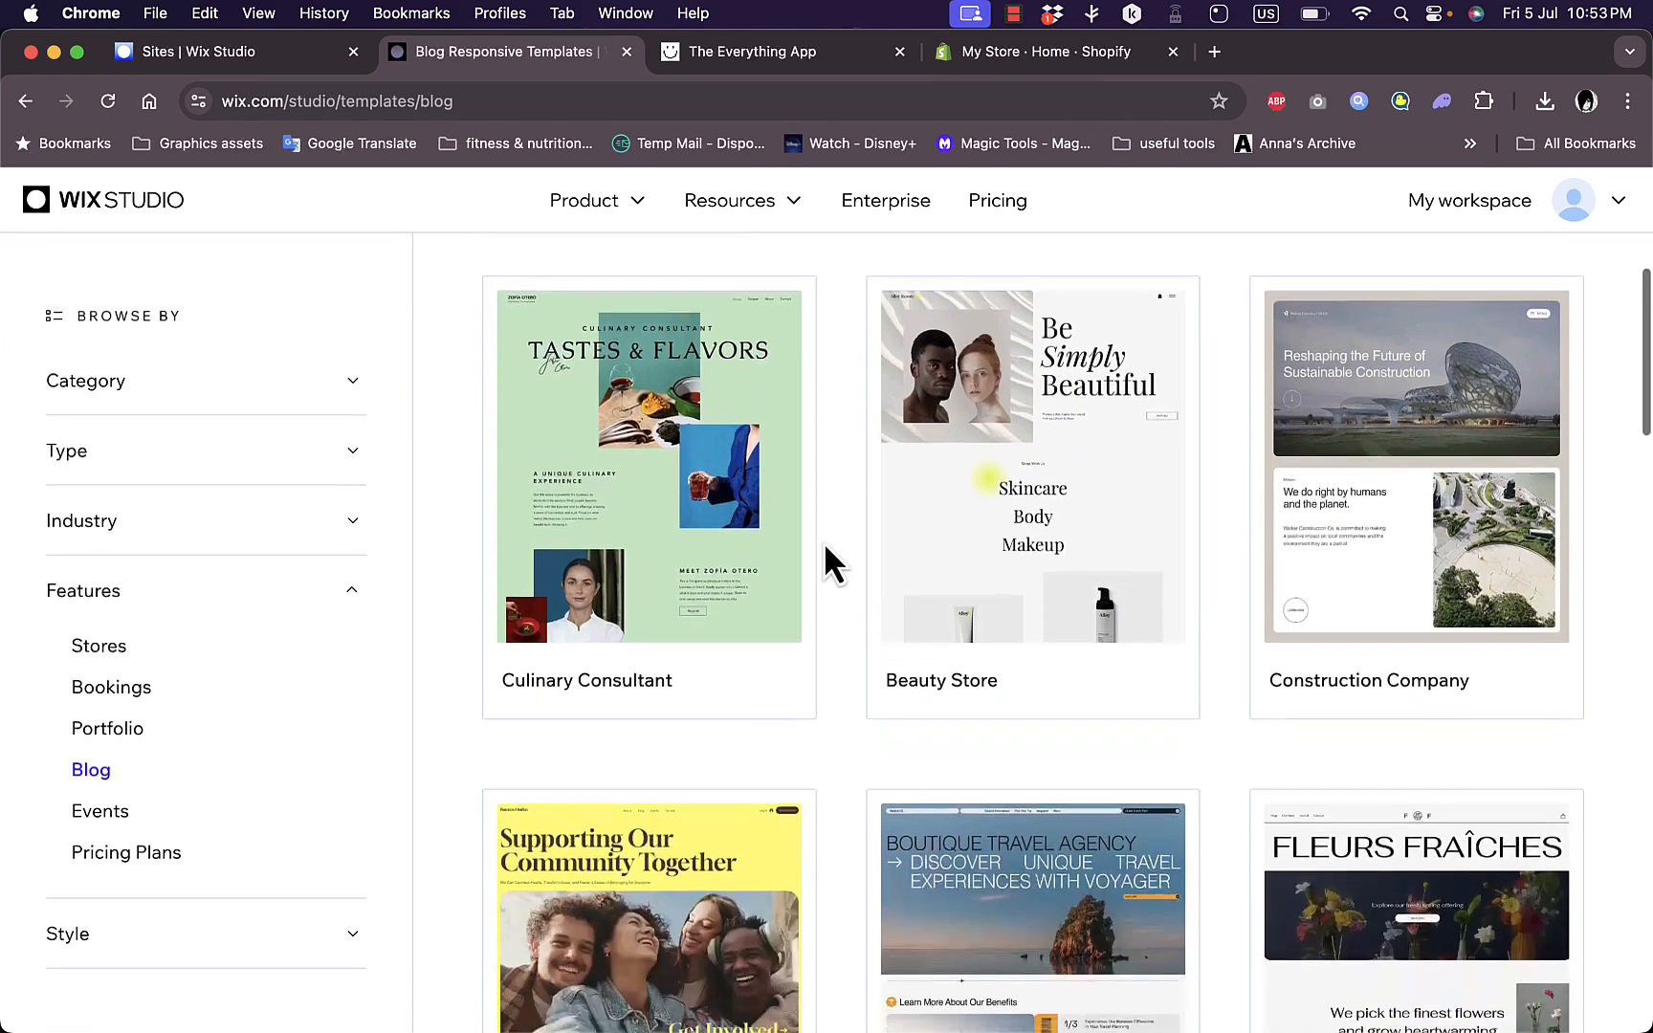
{"action": "scroll", "coordinate": [827, 549], "scroll_direction": "down", "scroll_amount": 4}
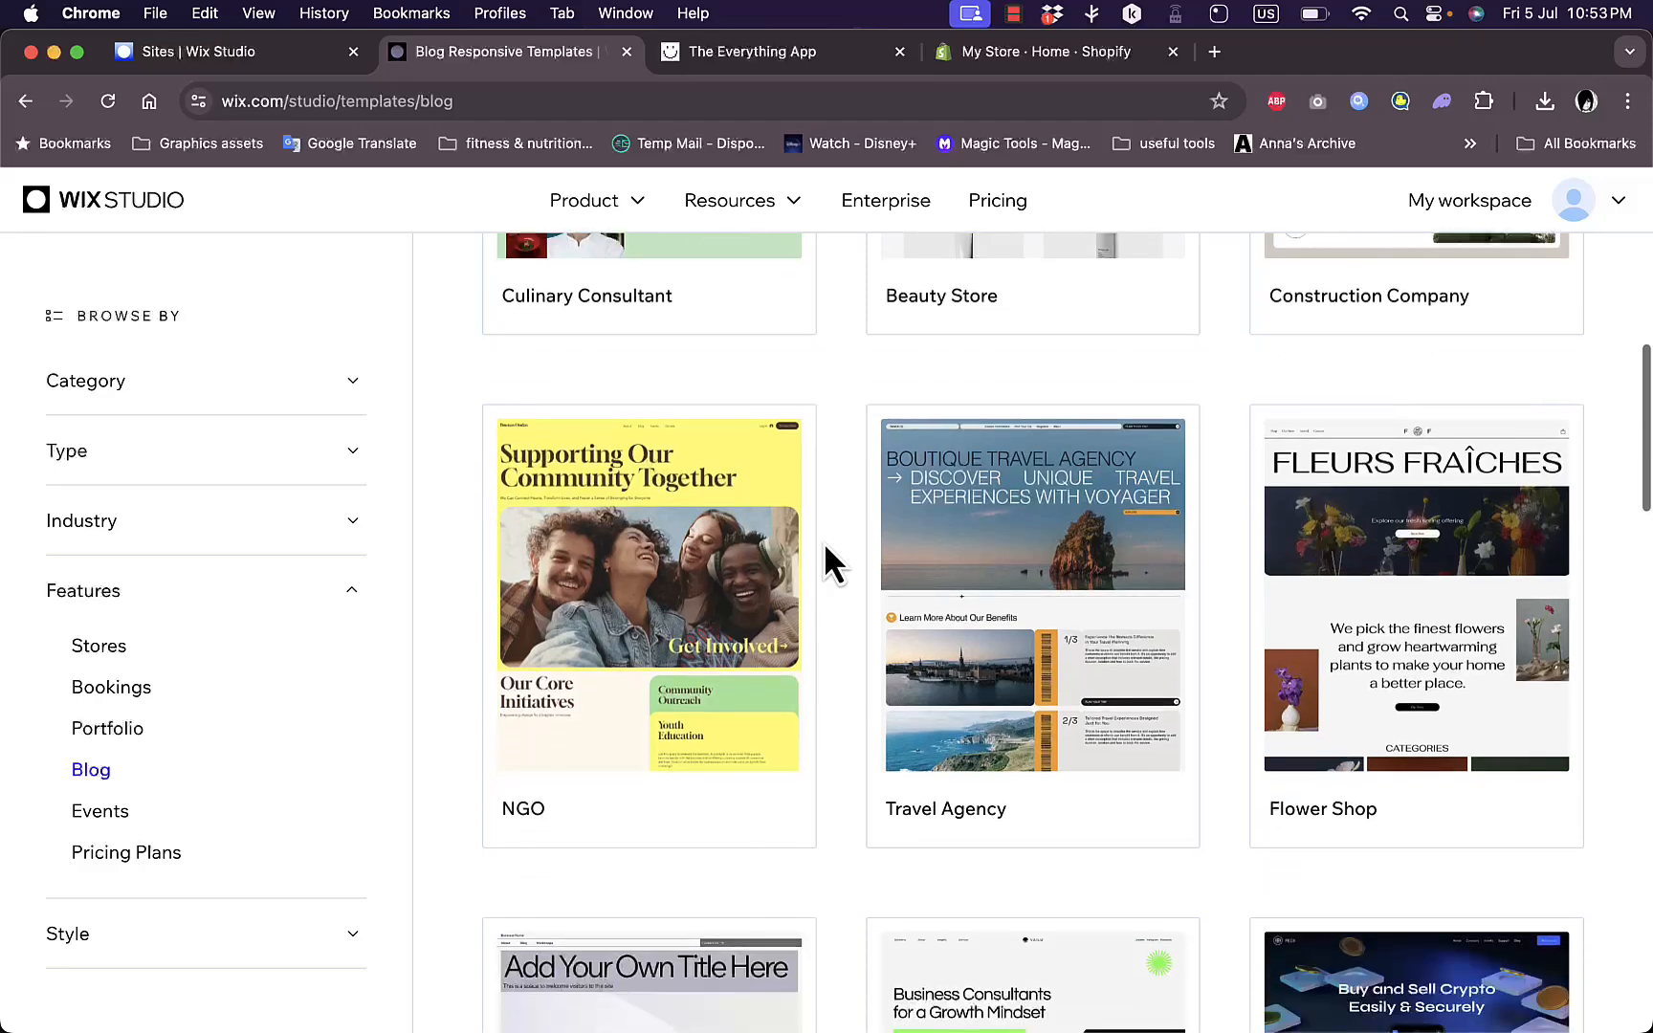
{"action": "scroll", "coordinate": [824, 541], "scroll_direction": "down", "scroll_amount": 1}
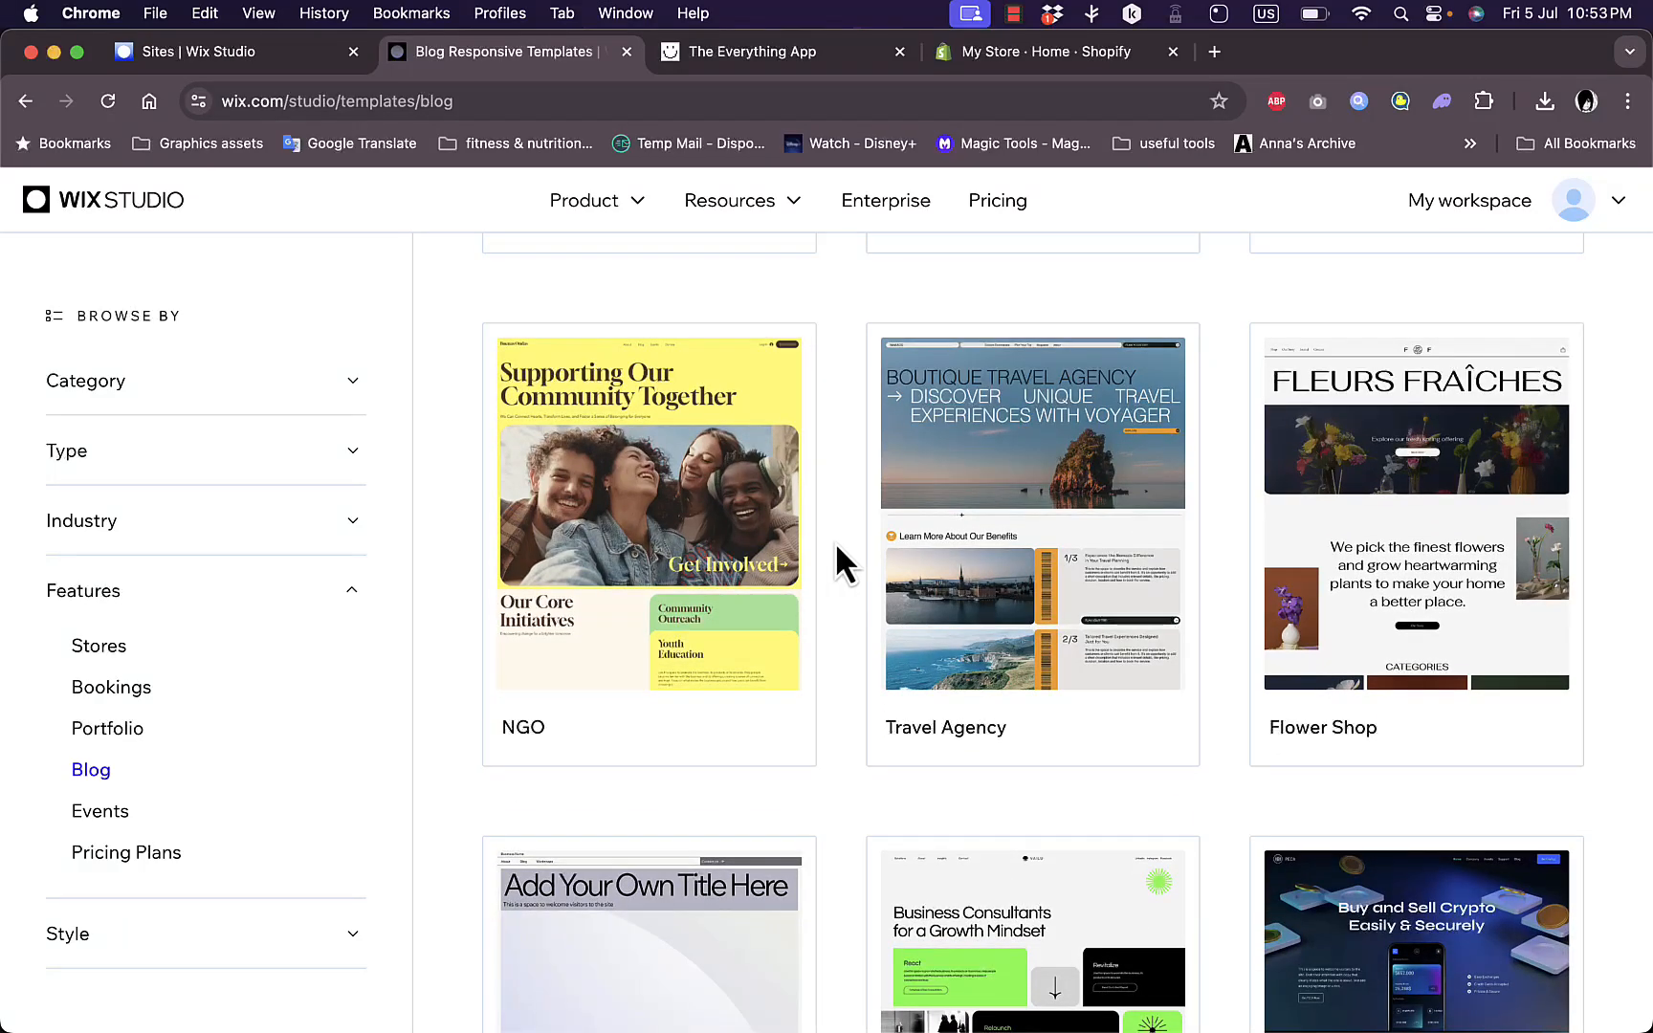
{"action": "scroll", "coordinate": [837, 550], "scroll_direction": "down", "scroll_amount": 3}
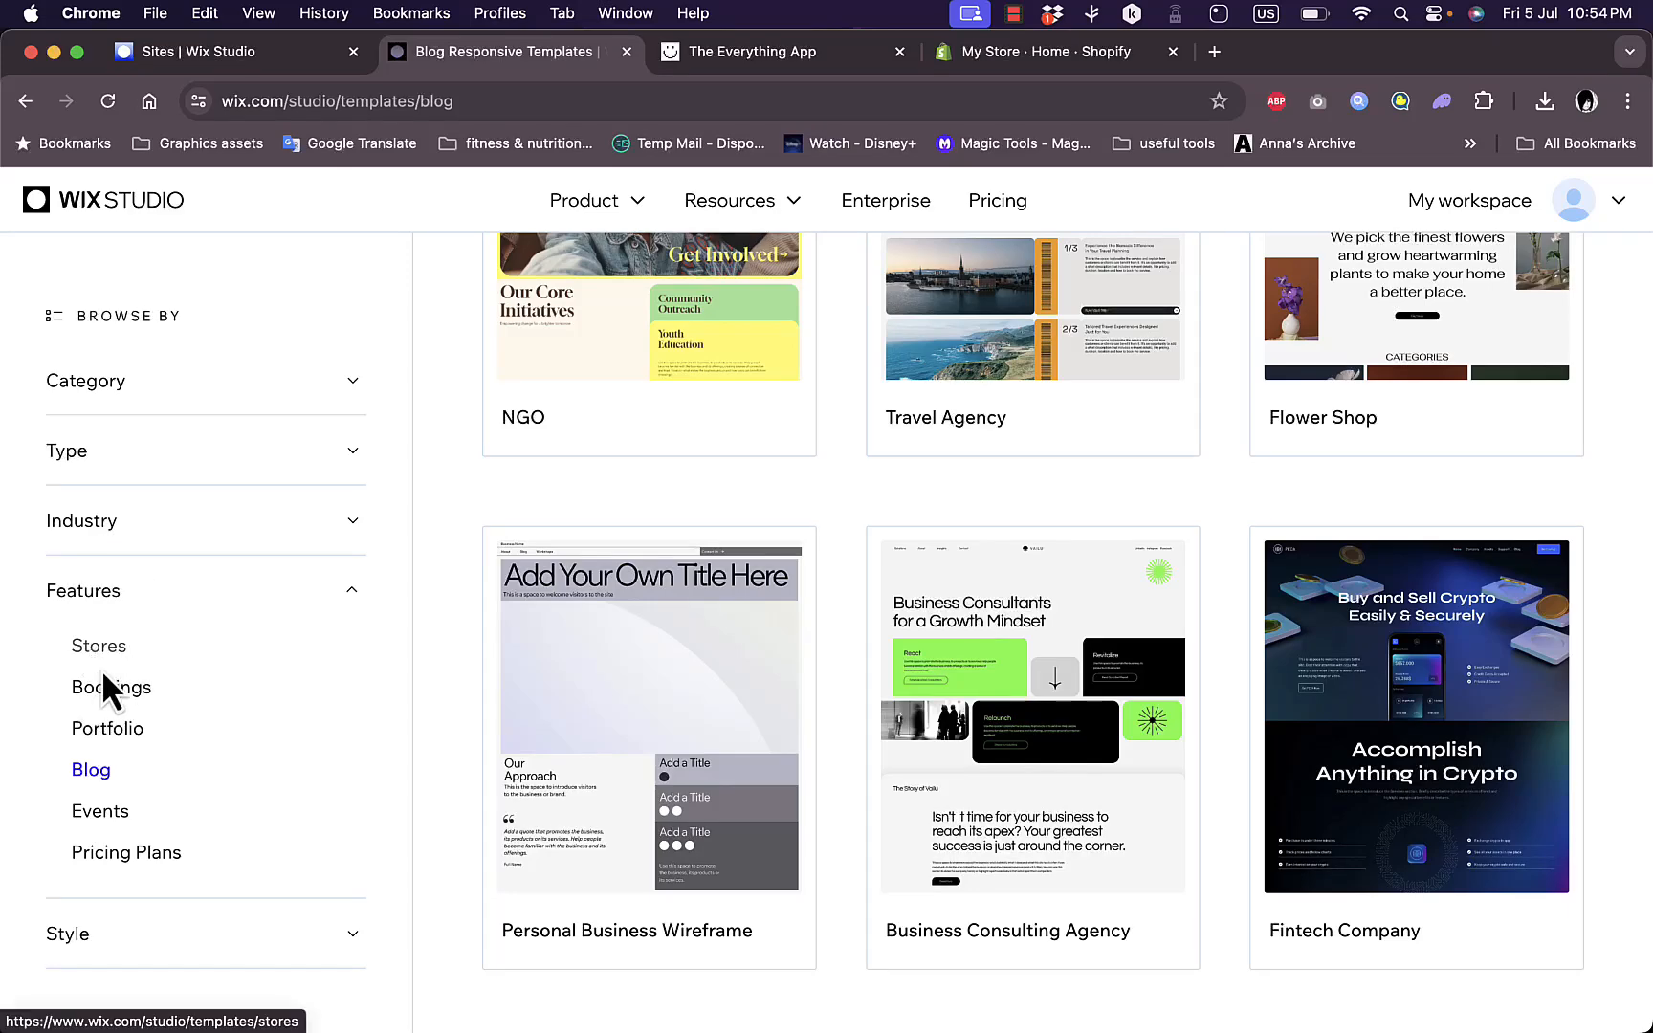
{"action": "scroll", "coordinate": [845, 555], "scroll_direction": "down", "scroll_amount": 3}
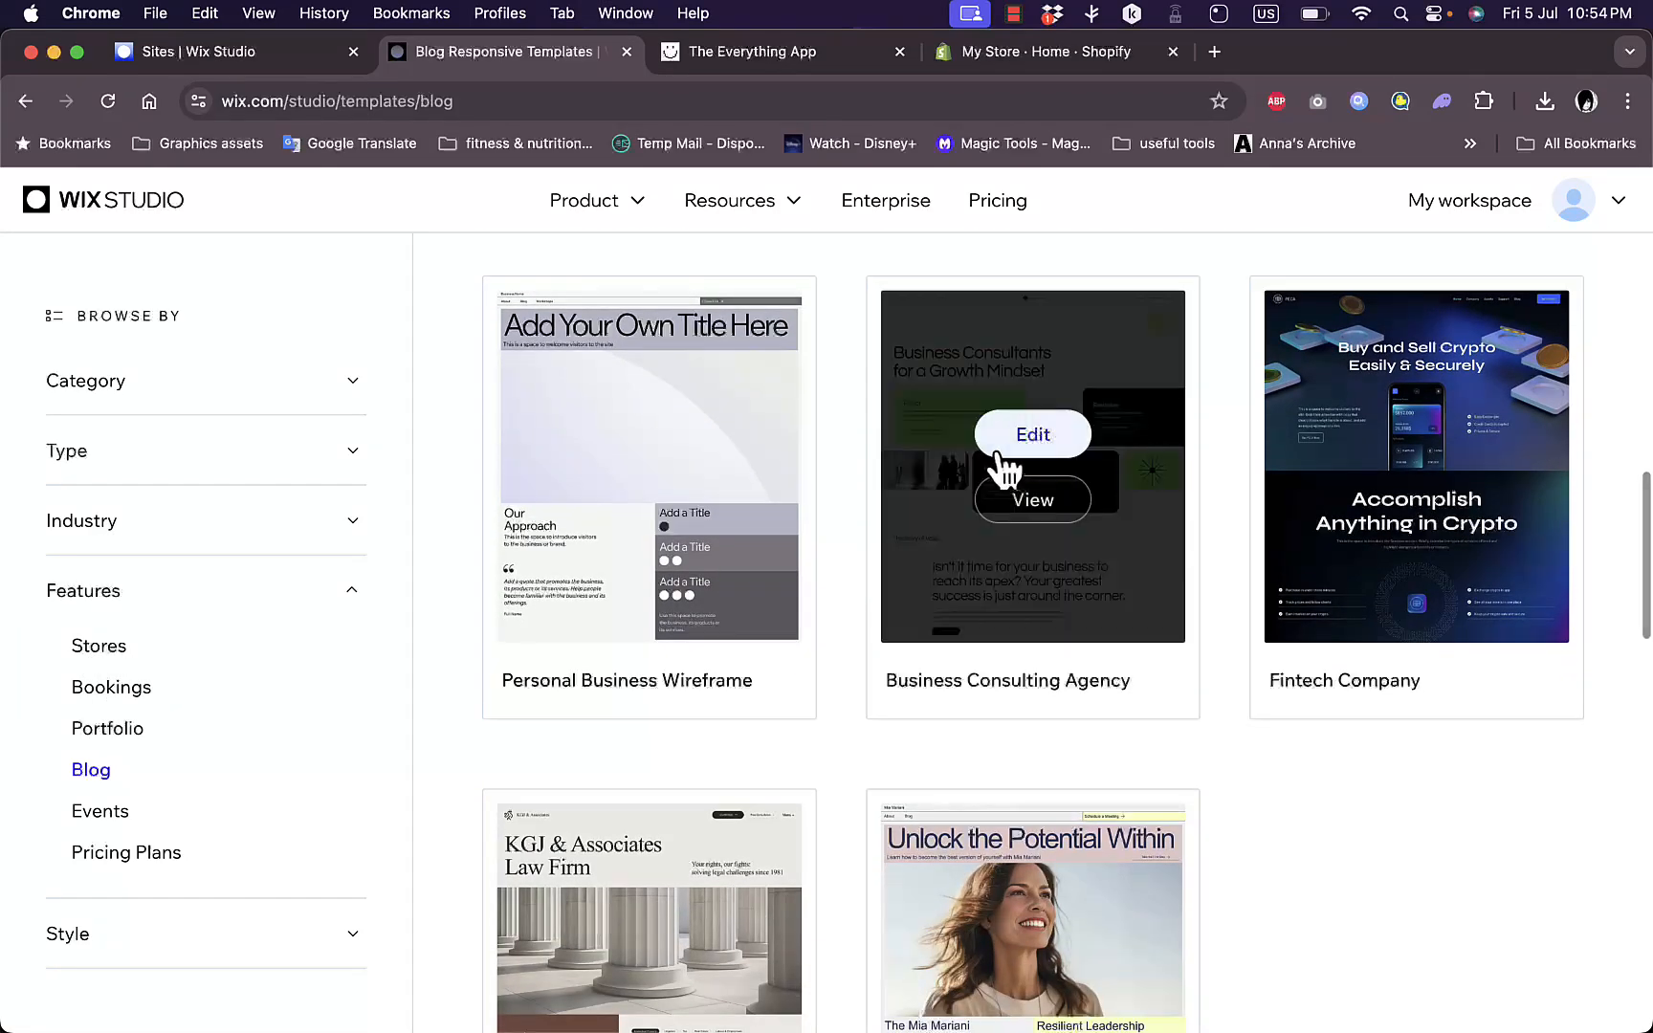
{"action": "scroll", "coordinate": [809, 553], "scroll_direction": "down", "scroll_amount": 3}
{"action": "mouse_move", "coordinate": [974, 627]}
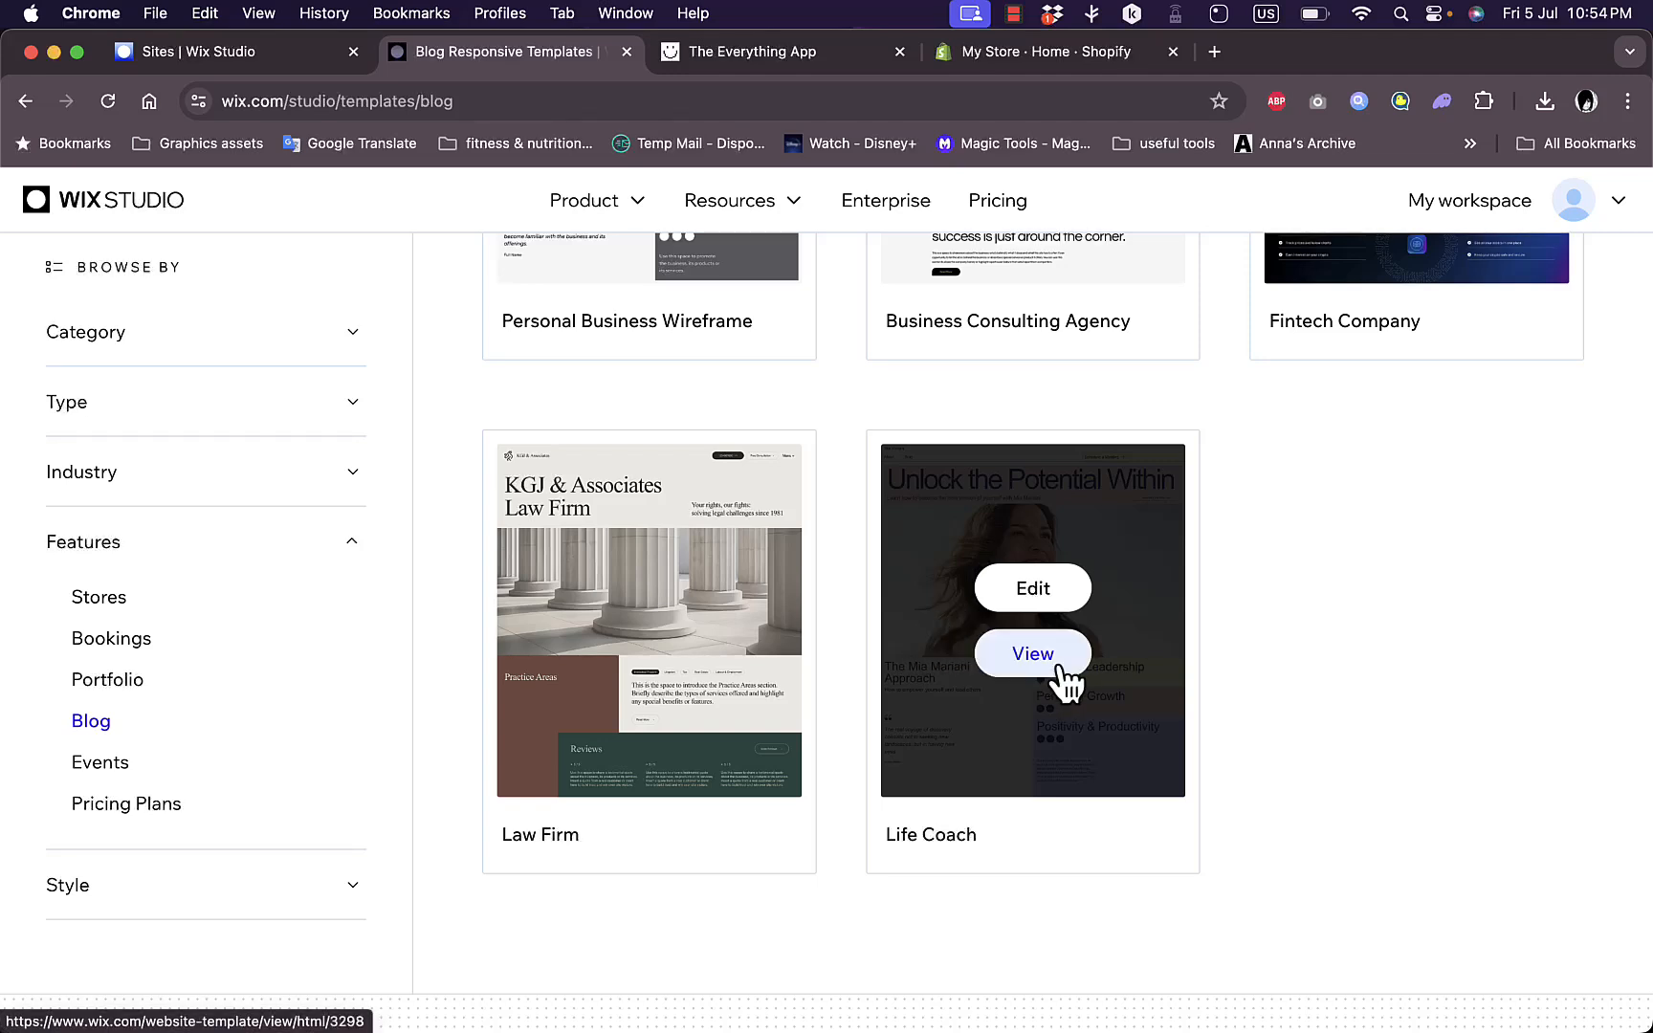
{"action": "left_click", "coordinate": [1021, 587]}
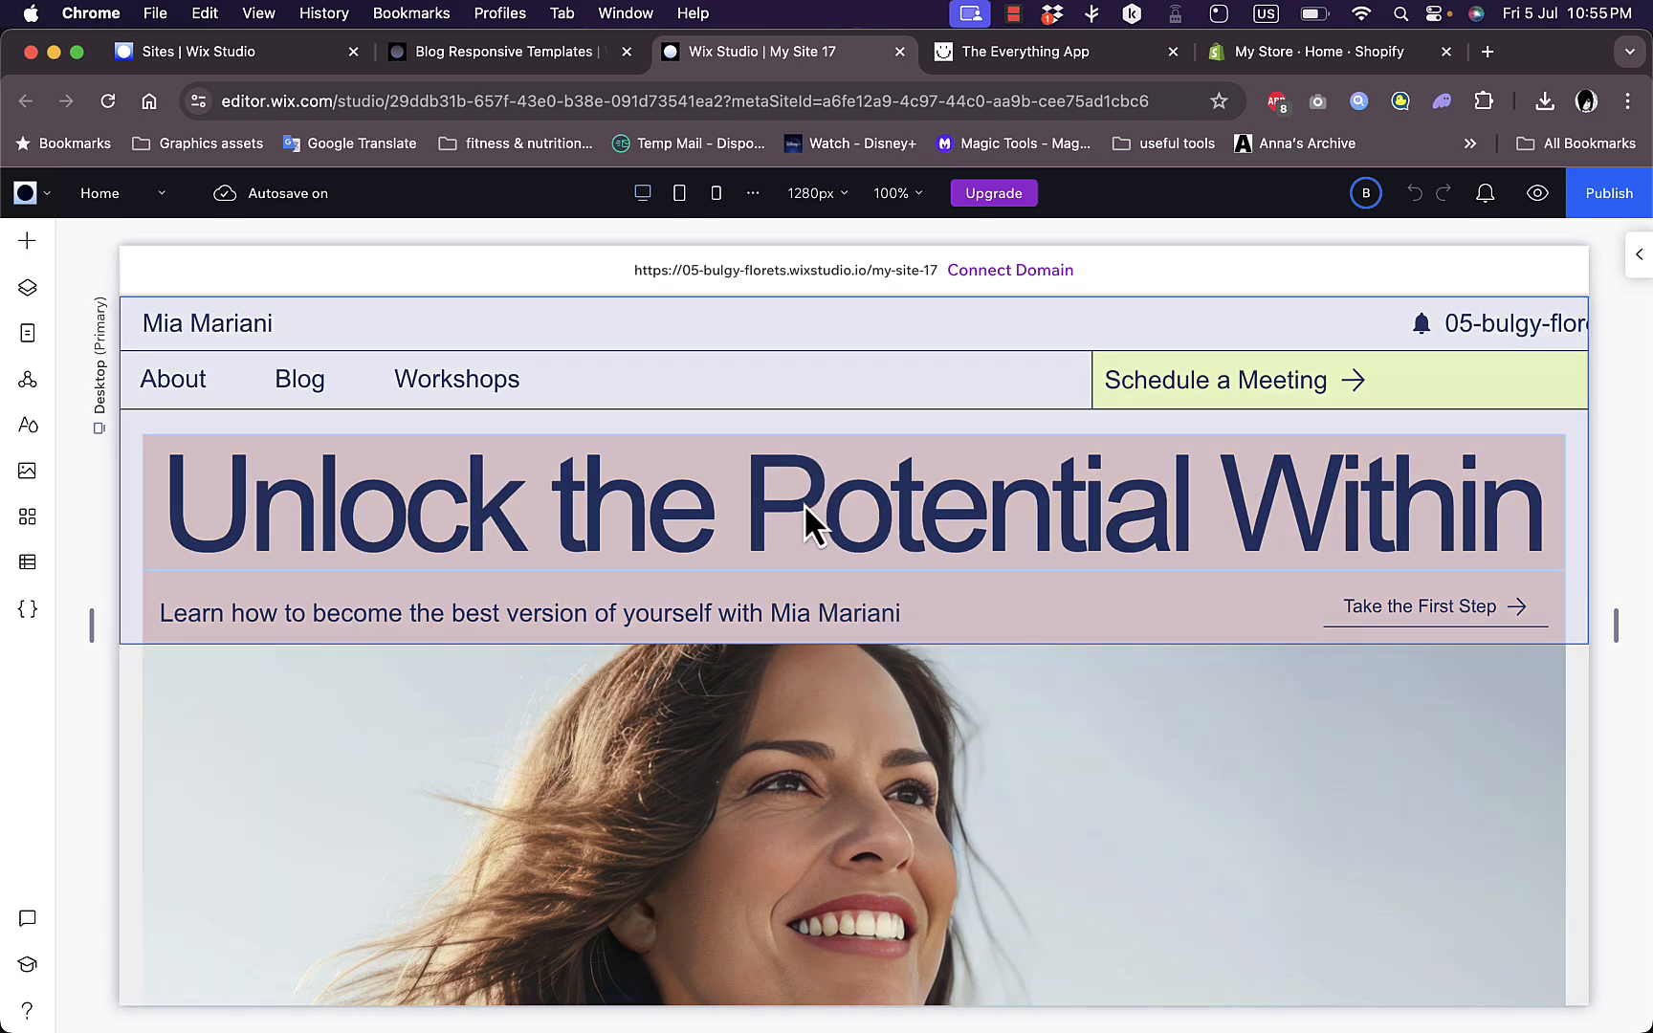
- Replace the large hero heading text with "test website" and move the heading to X 412 px, Y -2 px
{"action": "left_click", "coordinate": [789, 503]}
{"action": "left_click", "coordinate": [789, 503]}
{"action": "left_click", "coordinate": [789, 503]}
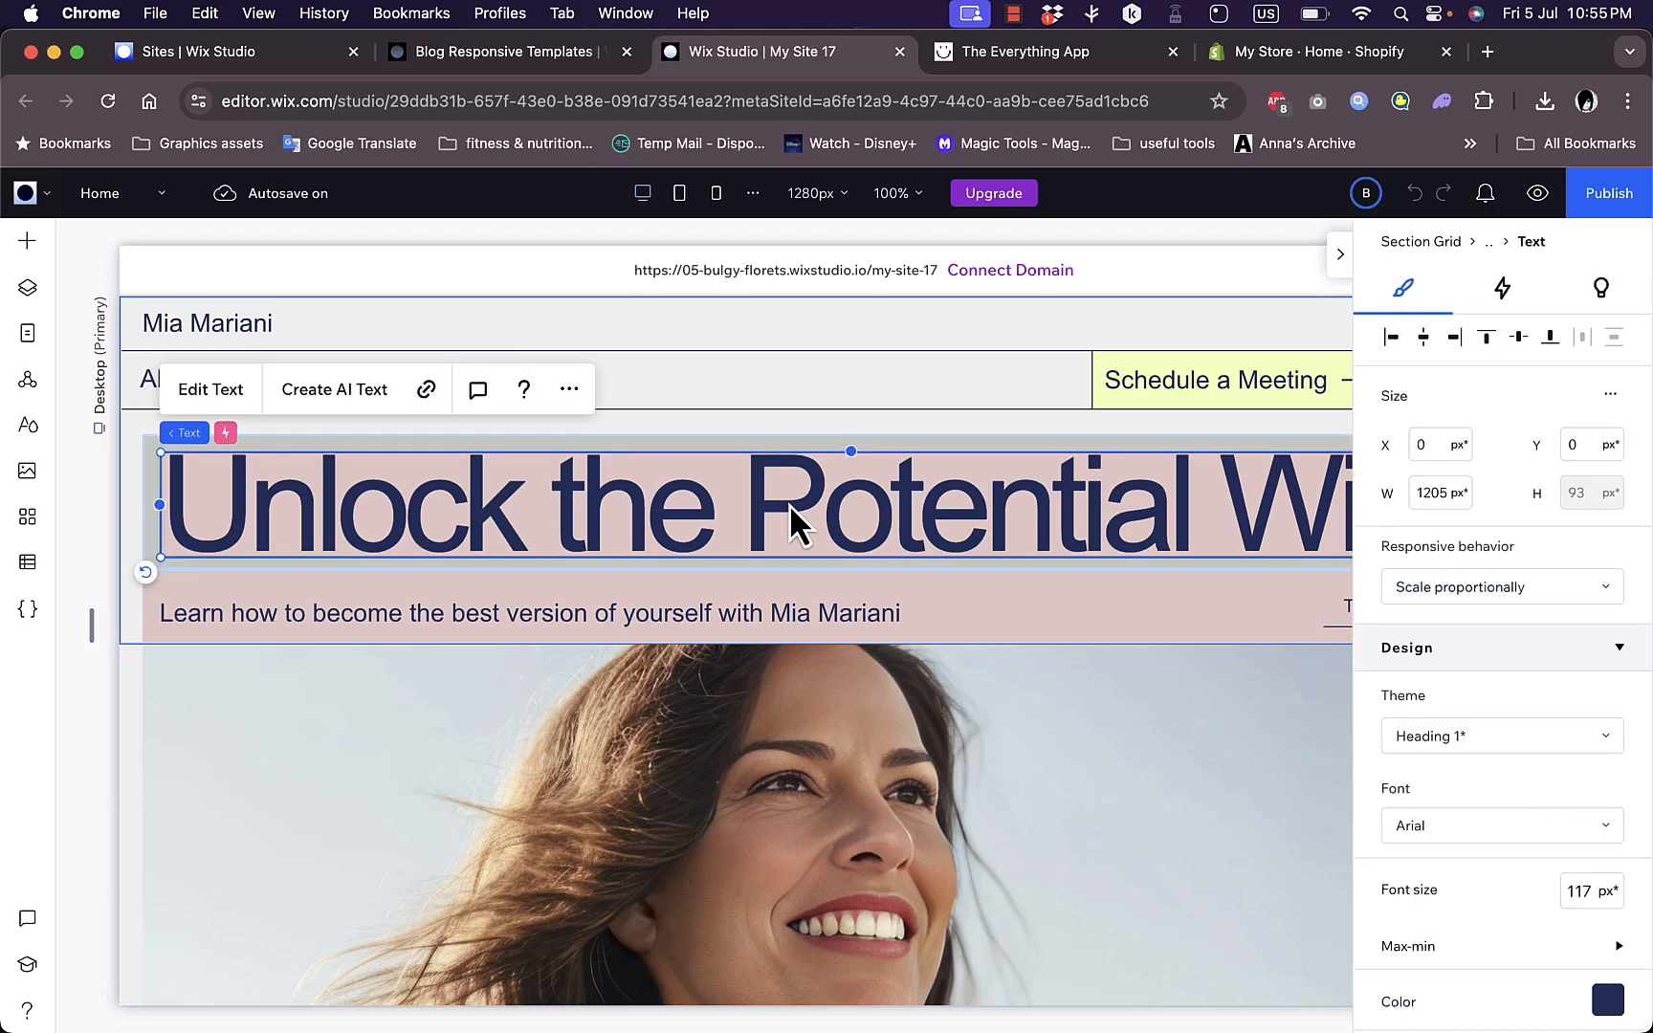
{"action": "double_click", "coordinate": [776, 516]}
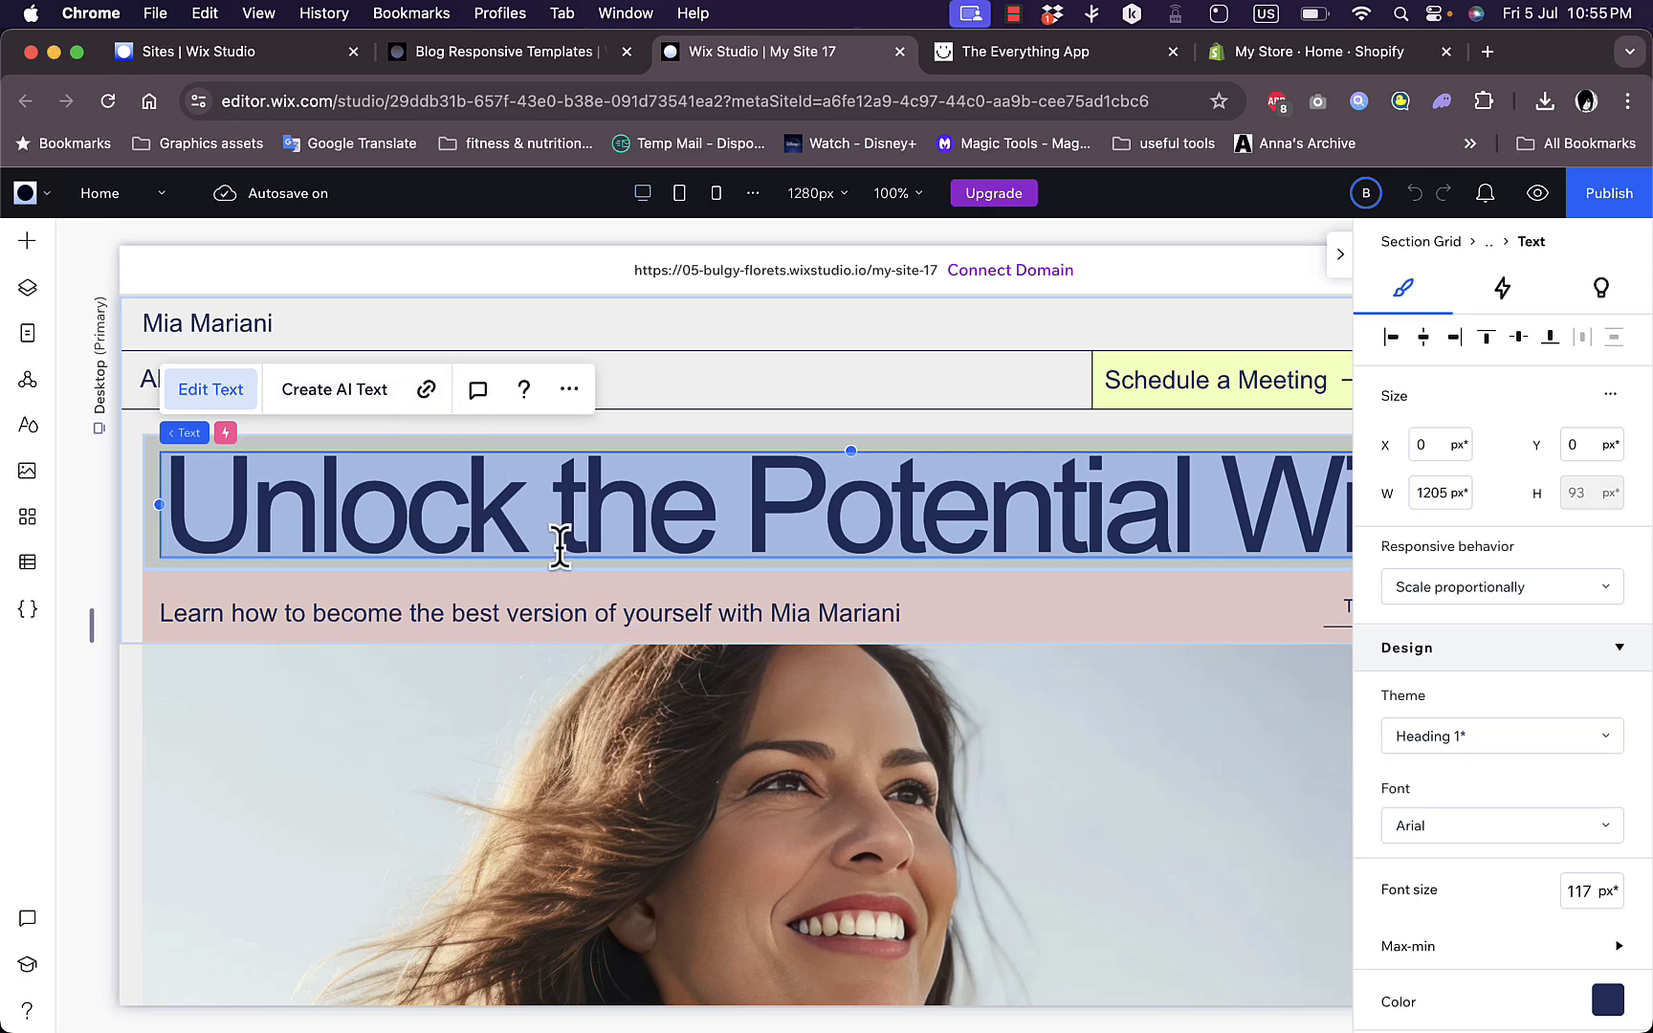
{"action": "type", "text": "test"}
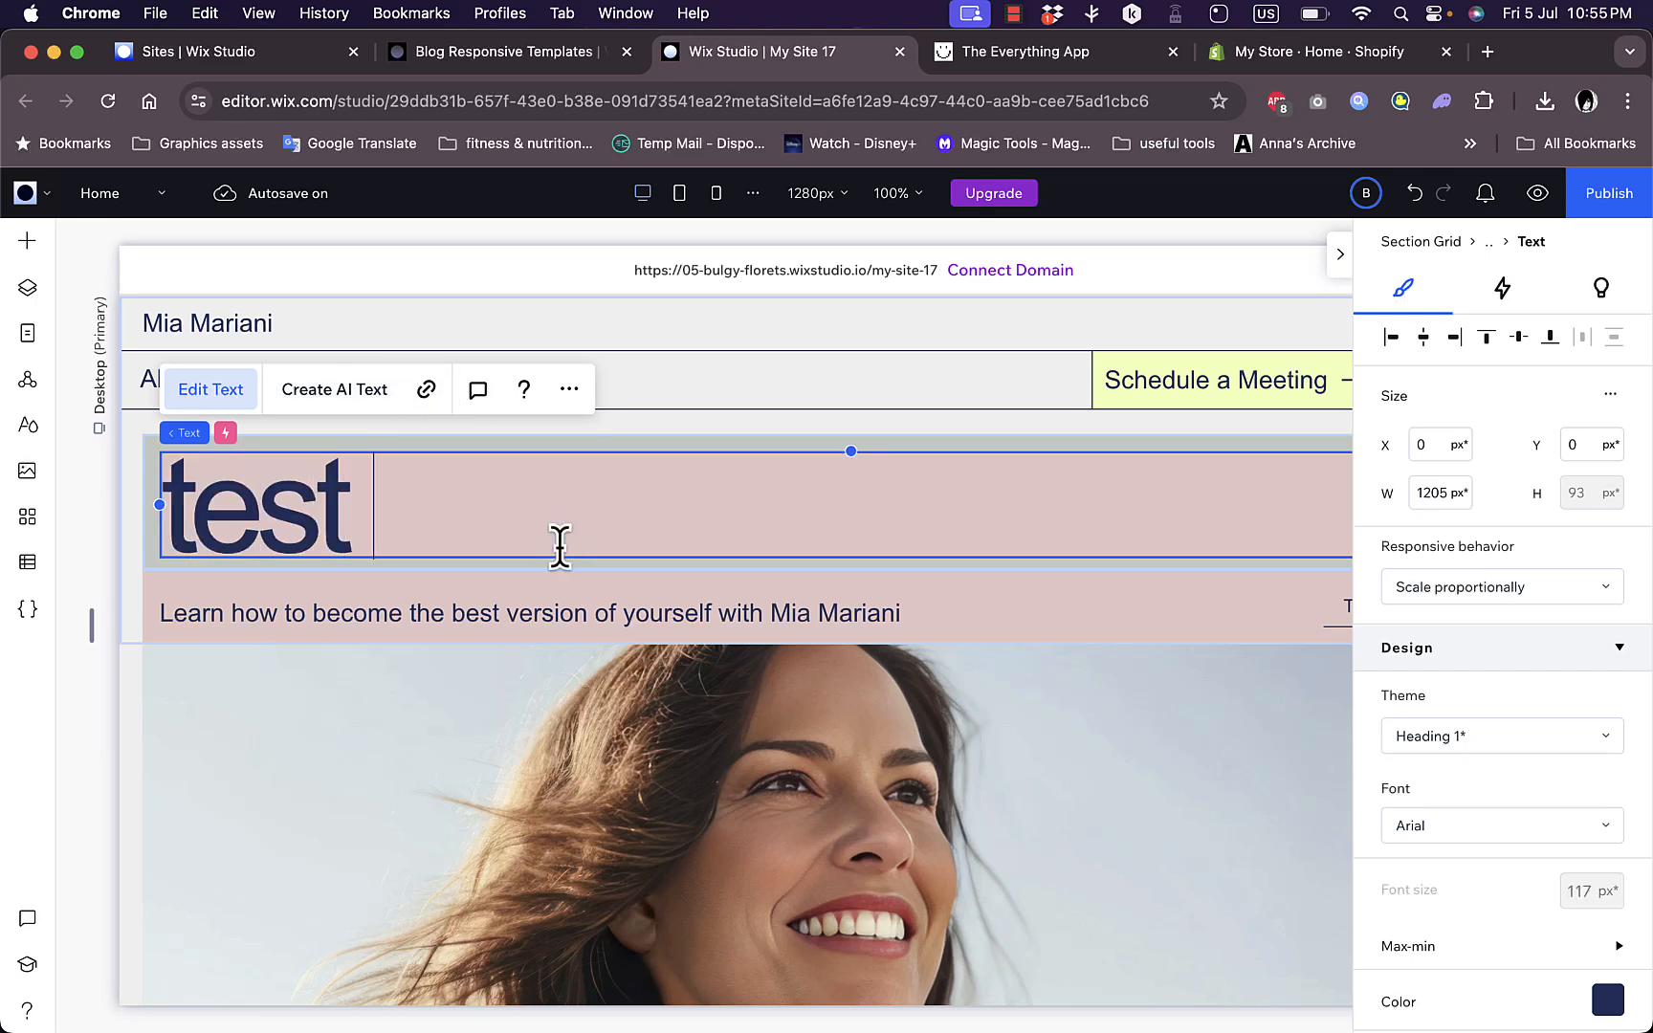
{"action": "type", "text": " website"}
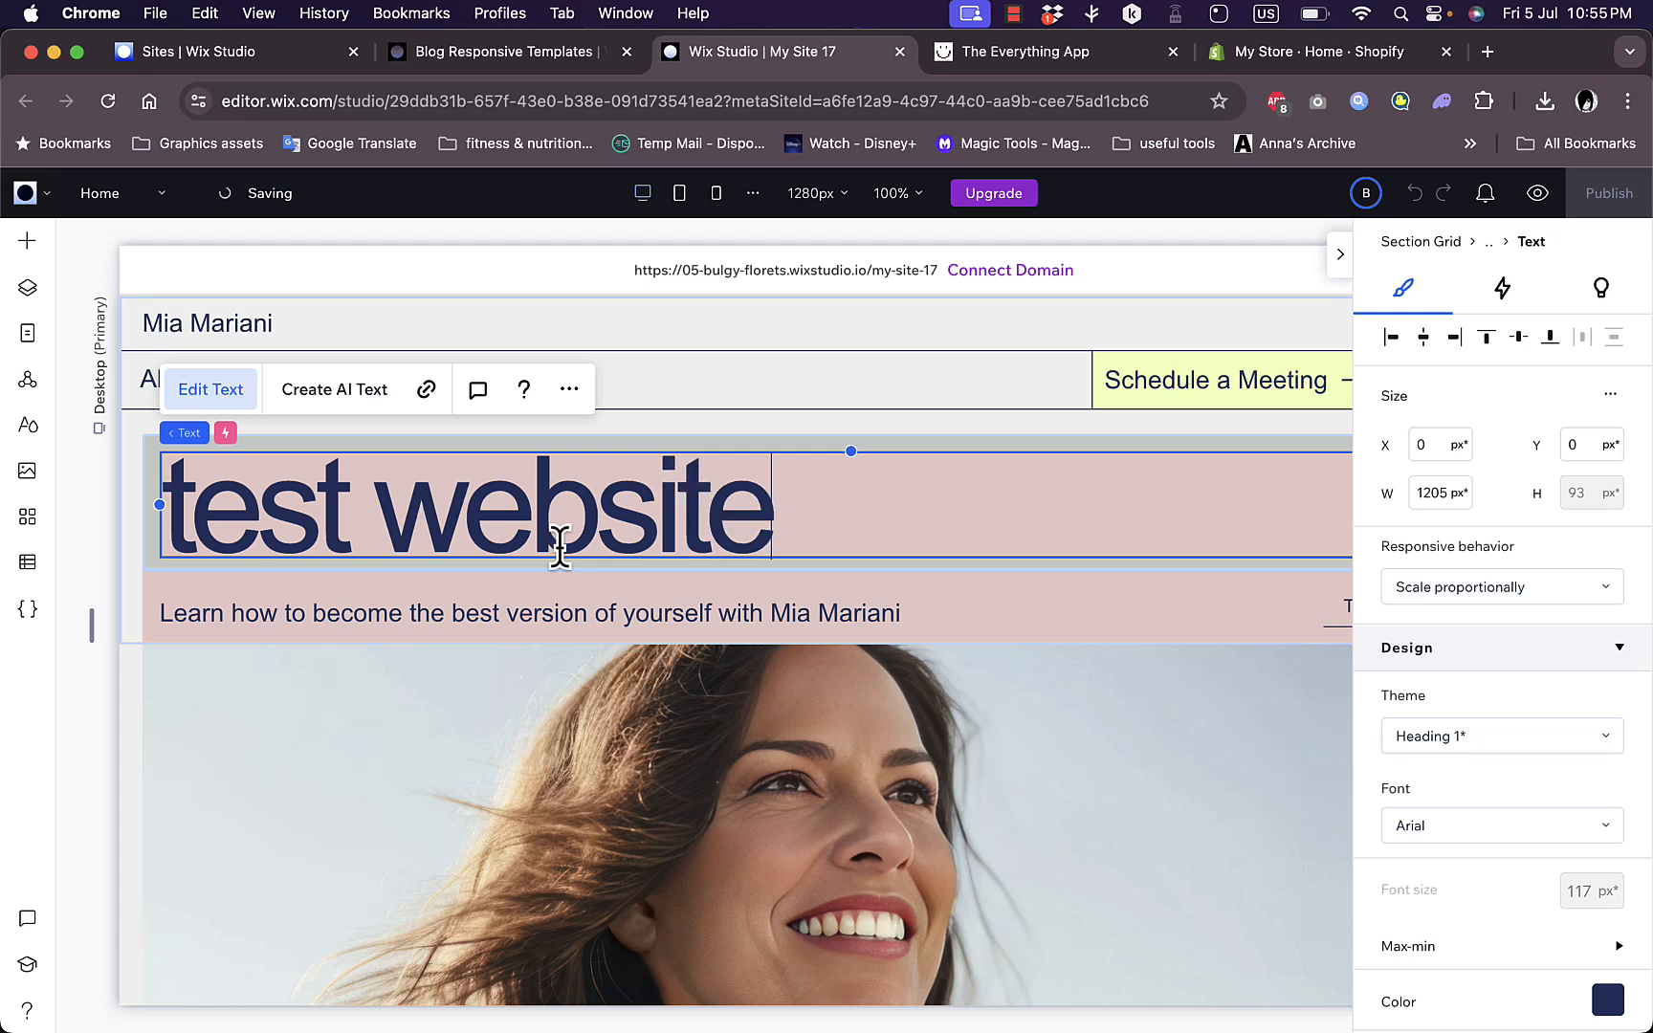
{"action": "key", "text": "Escape"}
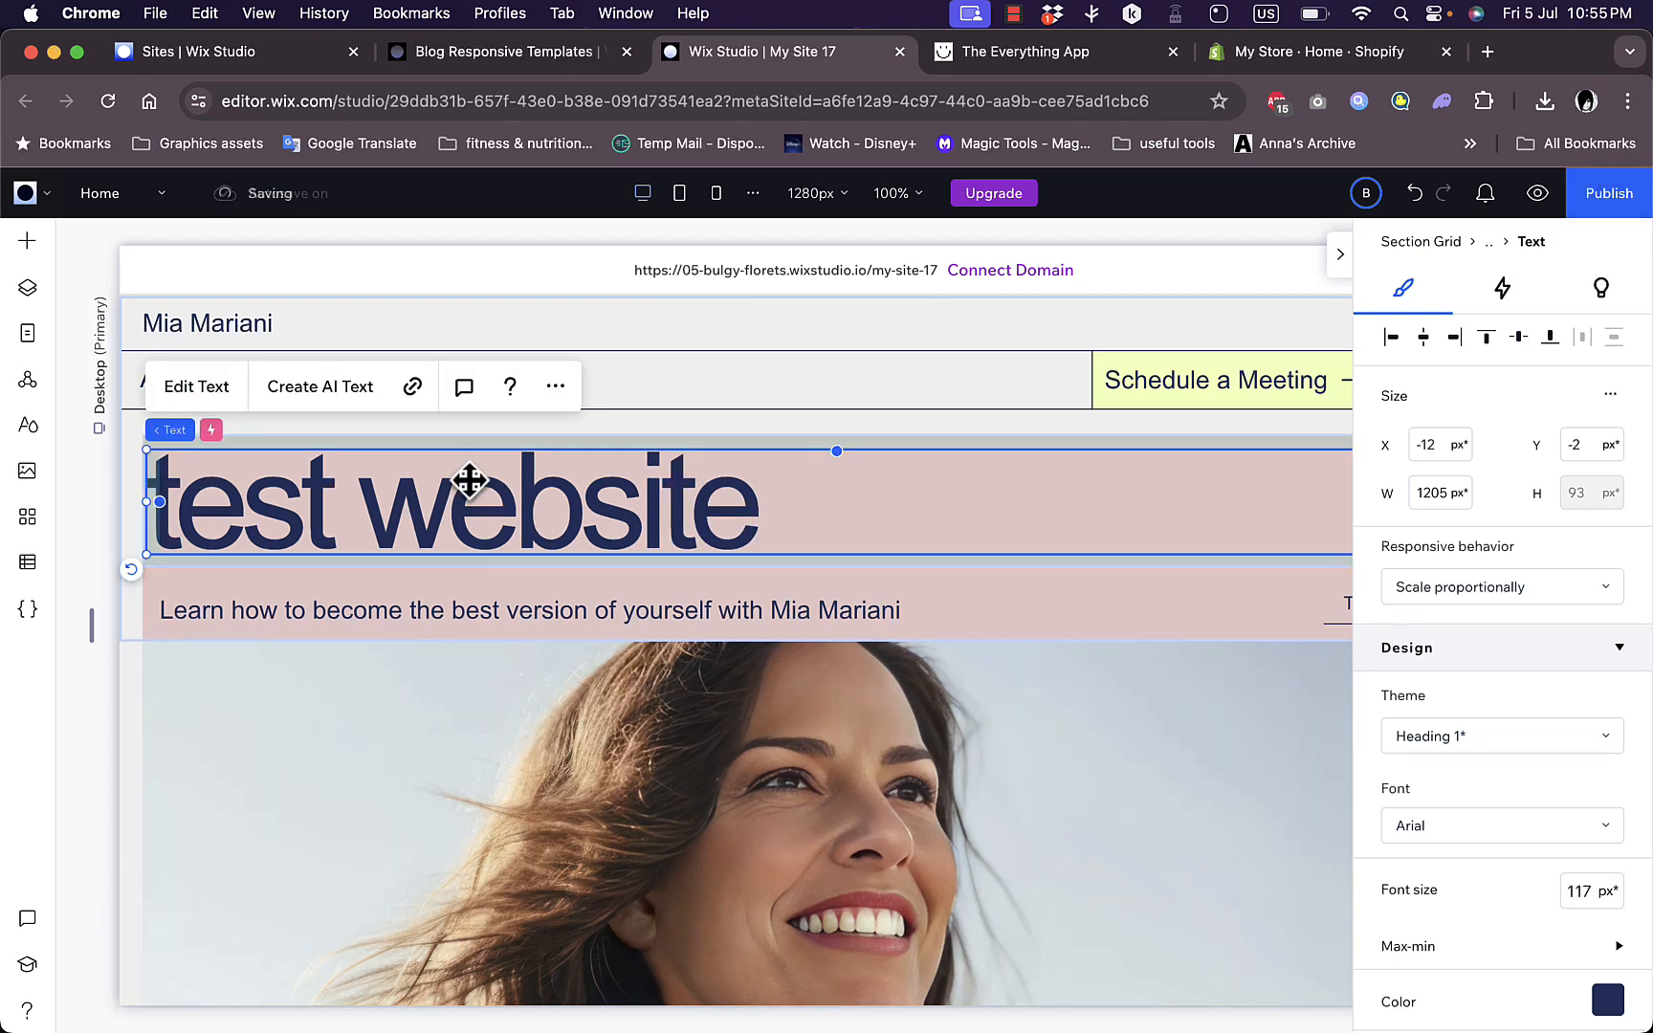
{"action": "left_click_drag", "start_coordinate": [469, 479], "coordinate": [955, 479]}
- Add the Pears image from Media from Wix to the container behind the heading
{"action": "left_click", "coordinate": [440, 495]}
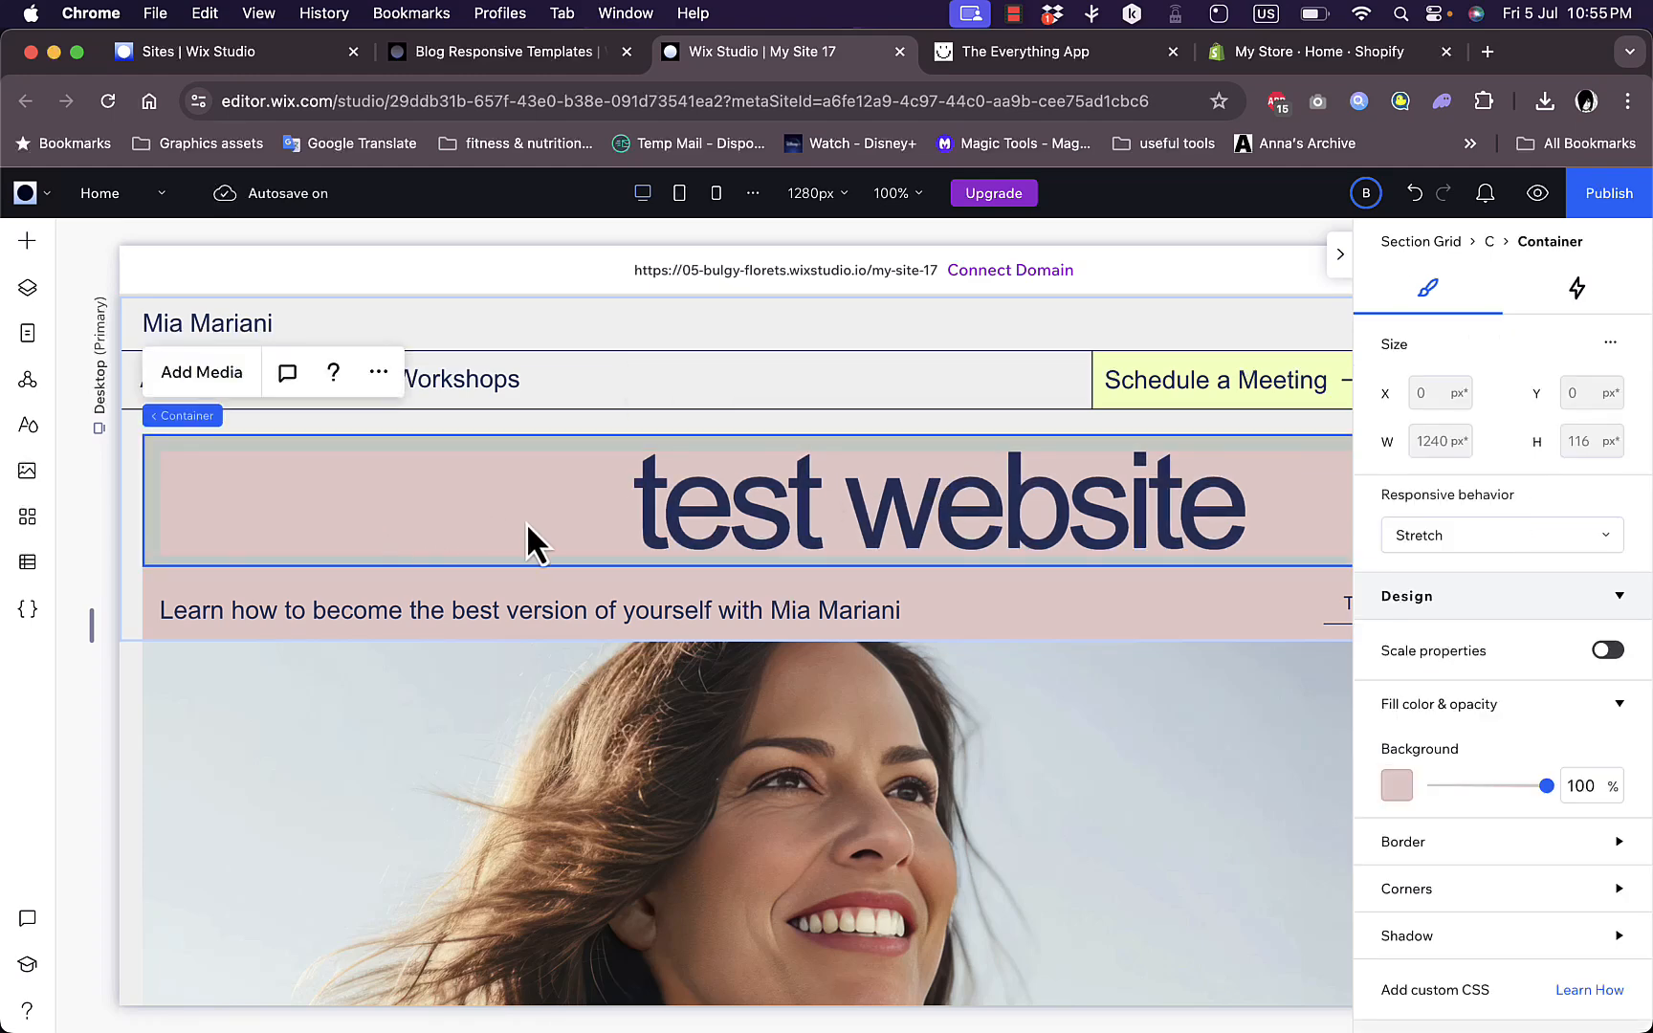
{"action": "left_click", "coordinate": [201, 373]}
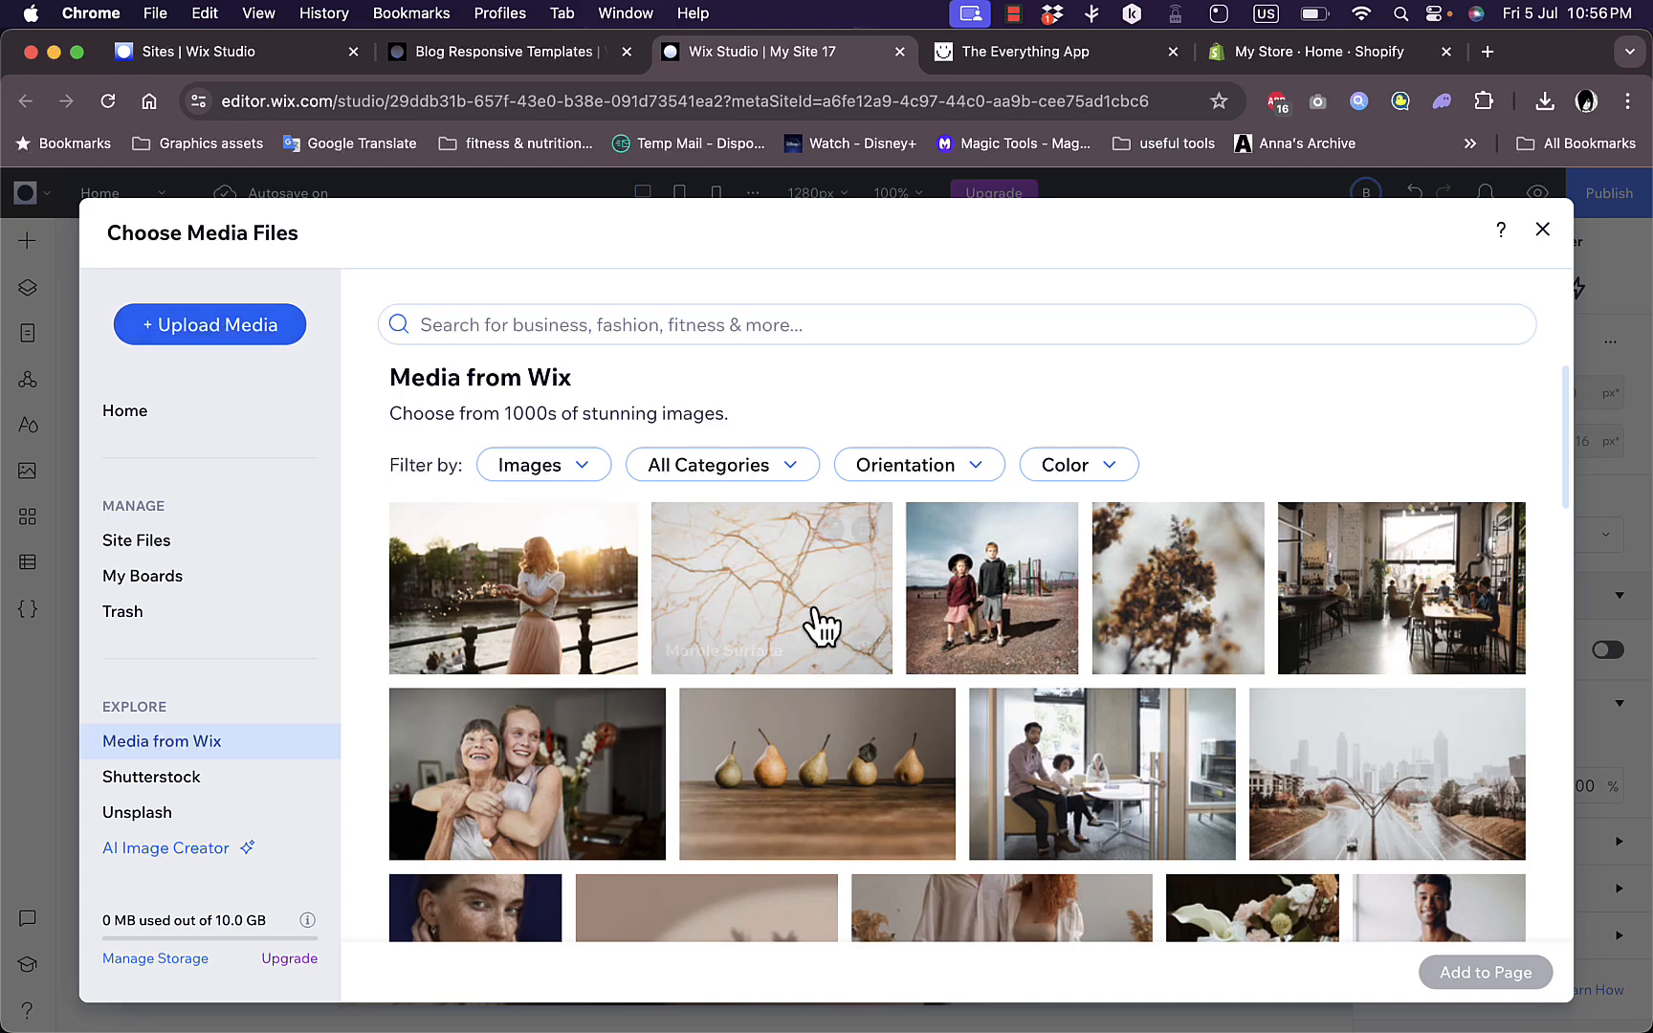
{"action": "left_click", "coordinate": [837, 807]}
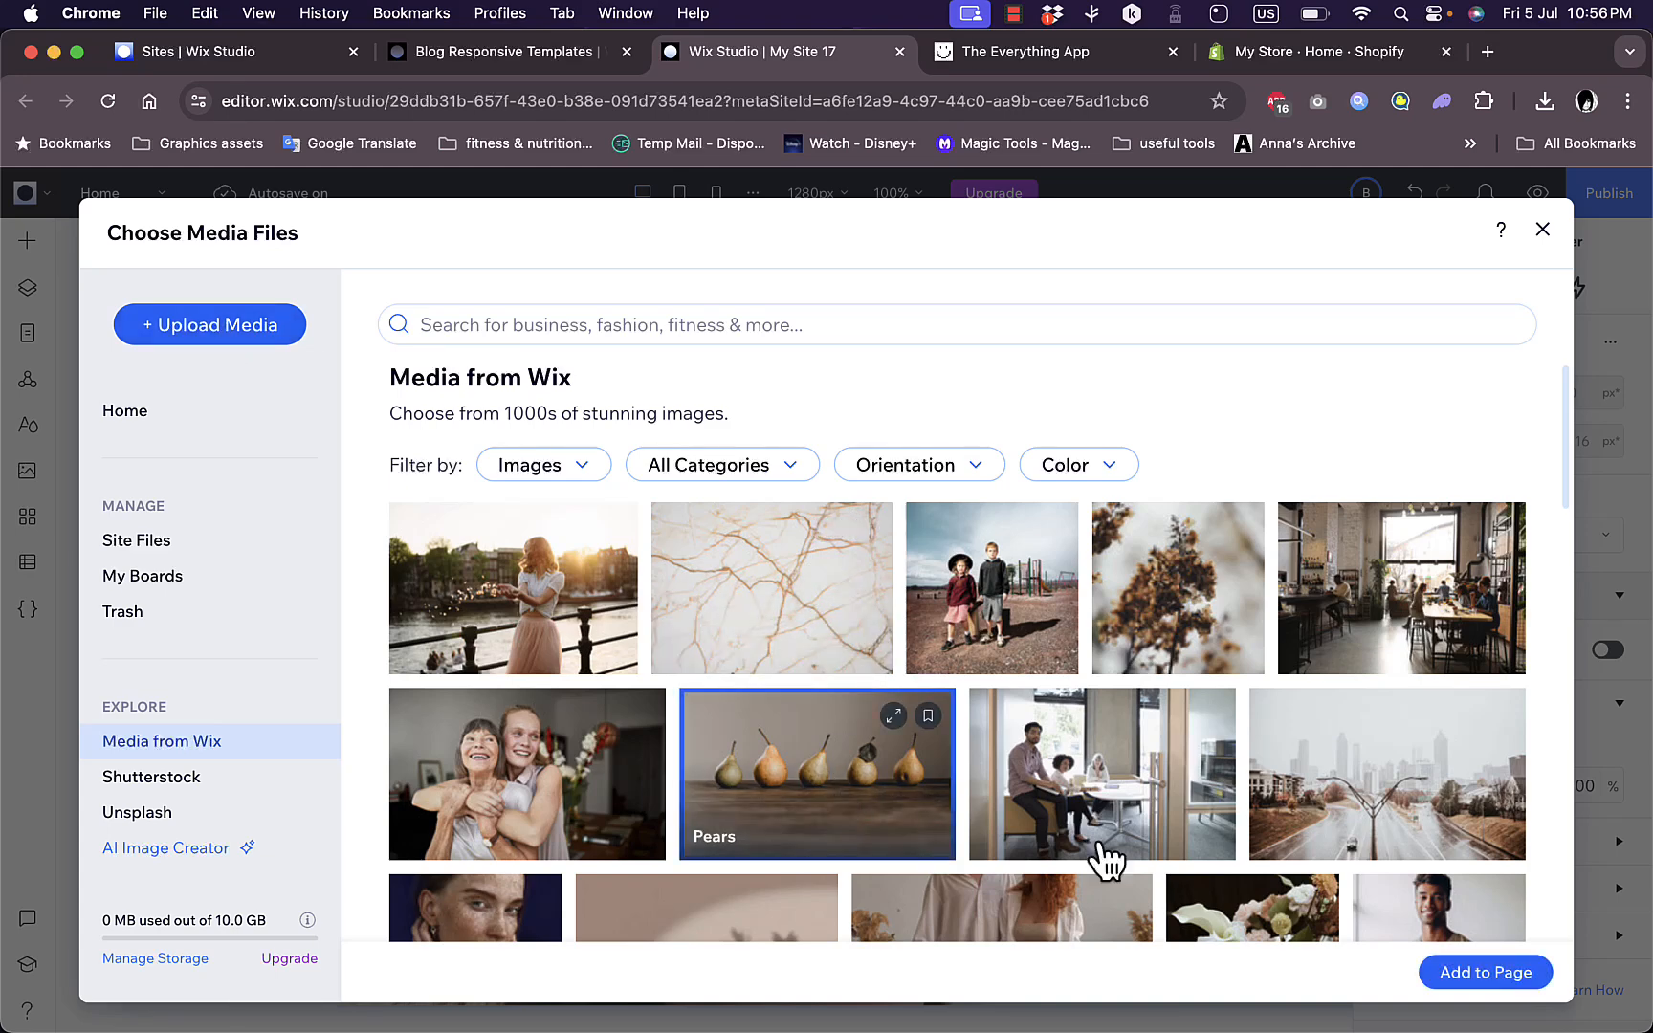
{"action": "left_click", "coordinate": [1504, 980]}
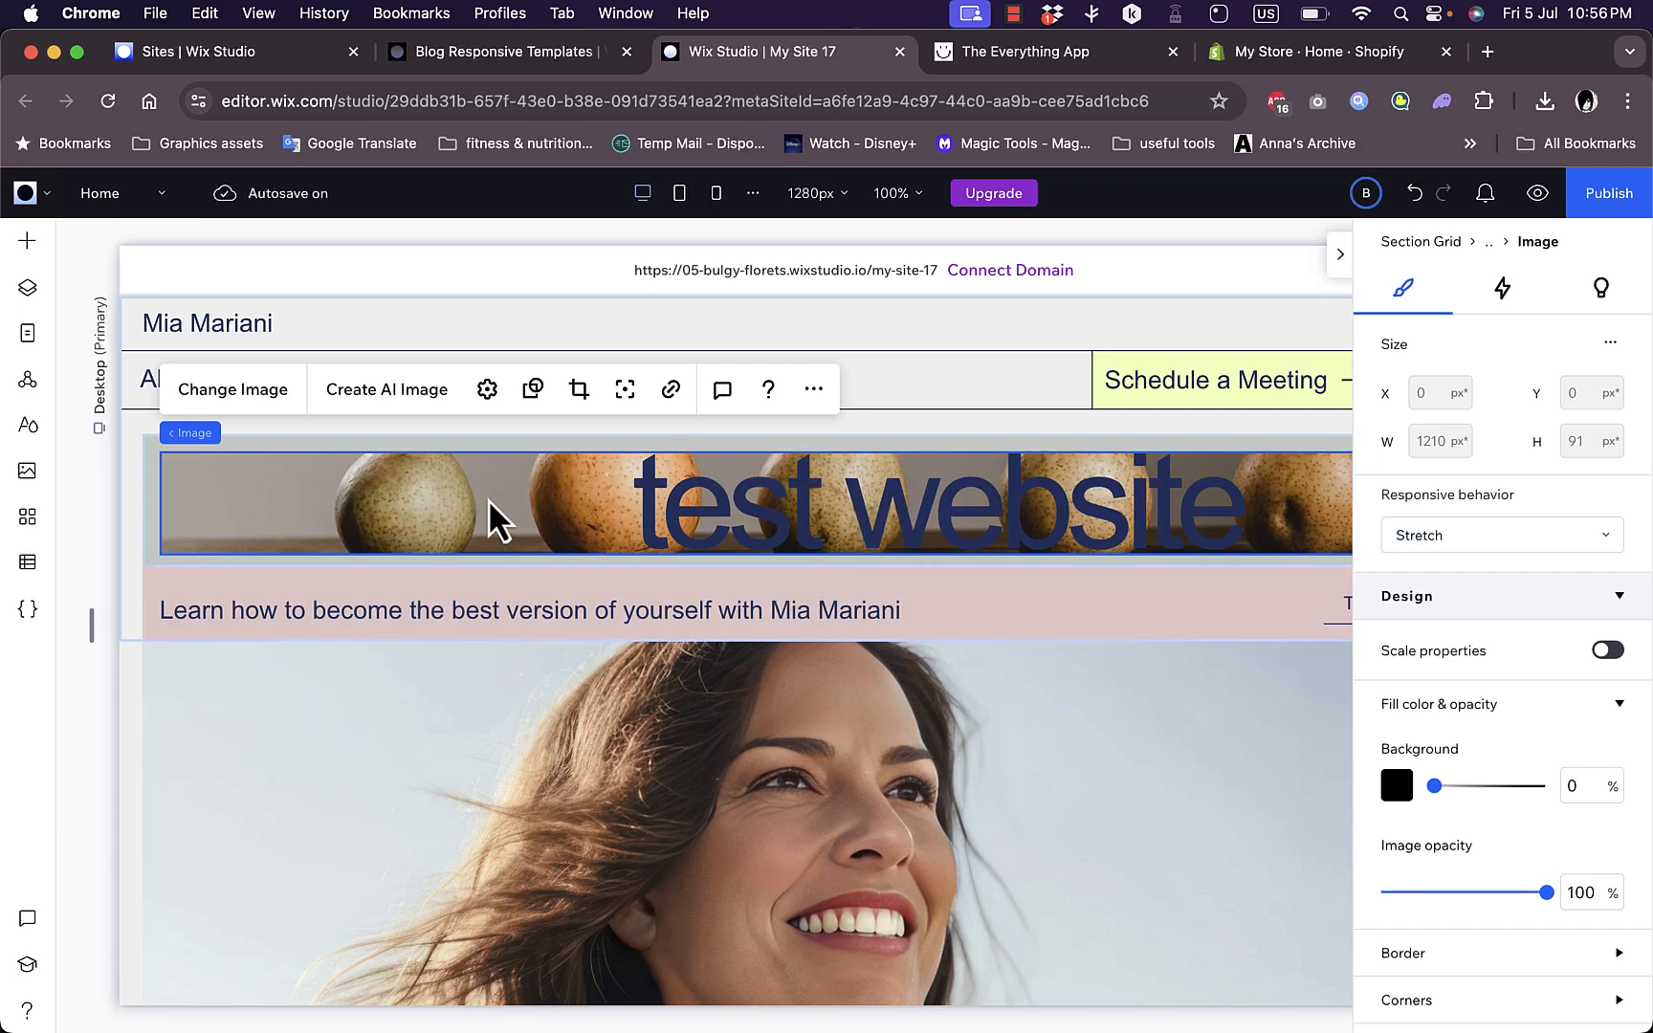
- Set the font of the "test website" heading to Azeret Mono
{"action": "left_click", "coordinate": [840, 520]}
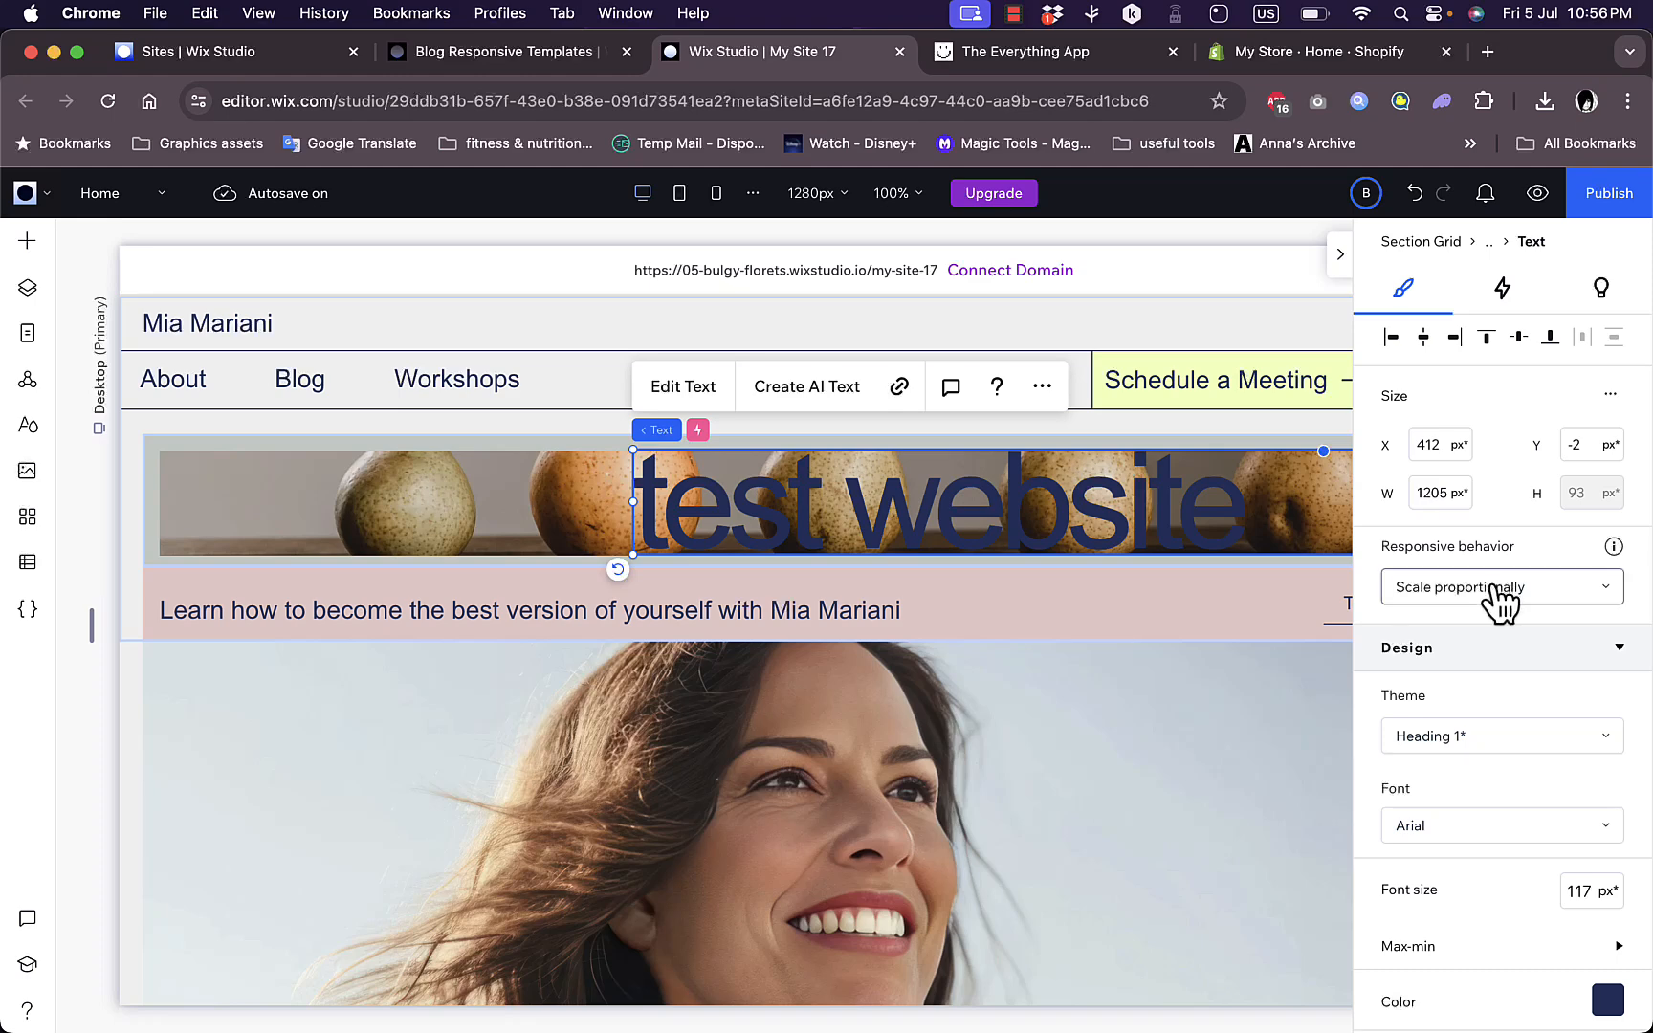
{"action": "scroll", "coordinate": [1498, 597], "scroll_direction": "down", "scroll_amount": 3}
{"action": "left_click", "coordinate": [1519, 617]}
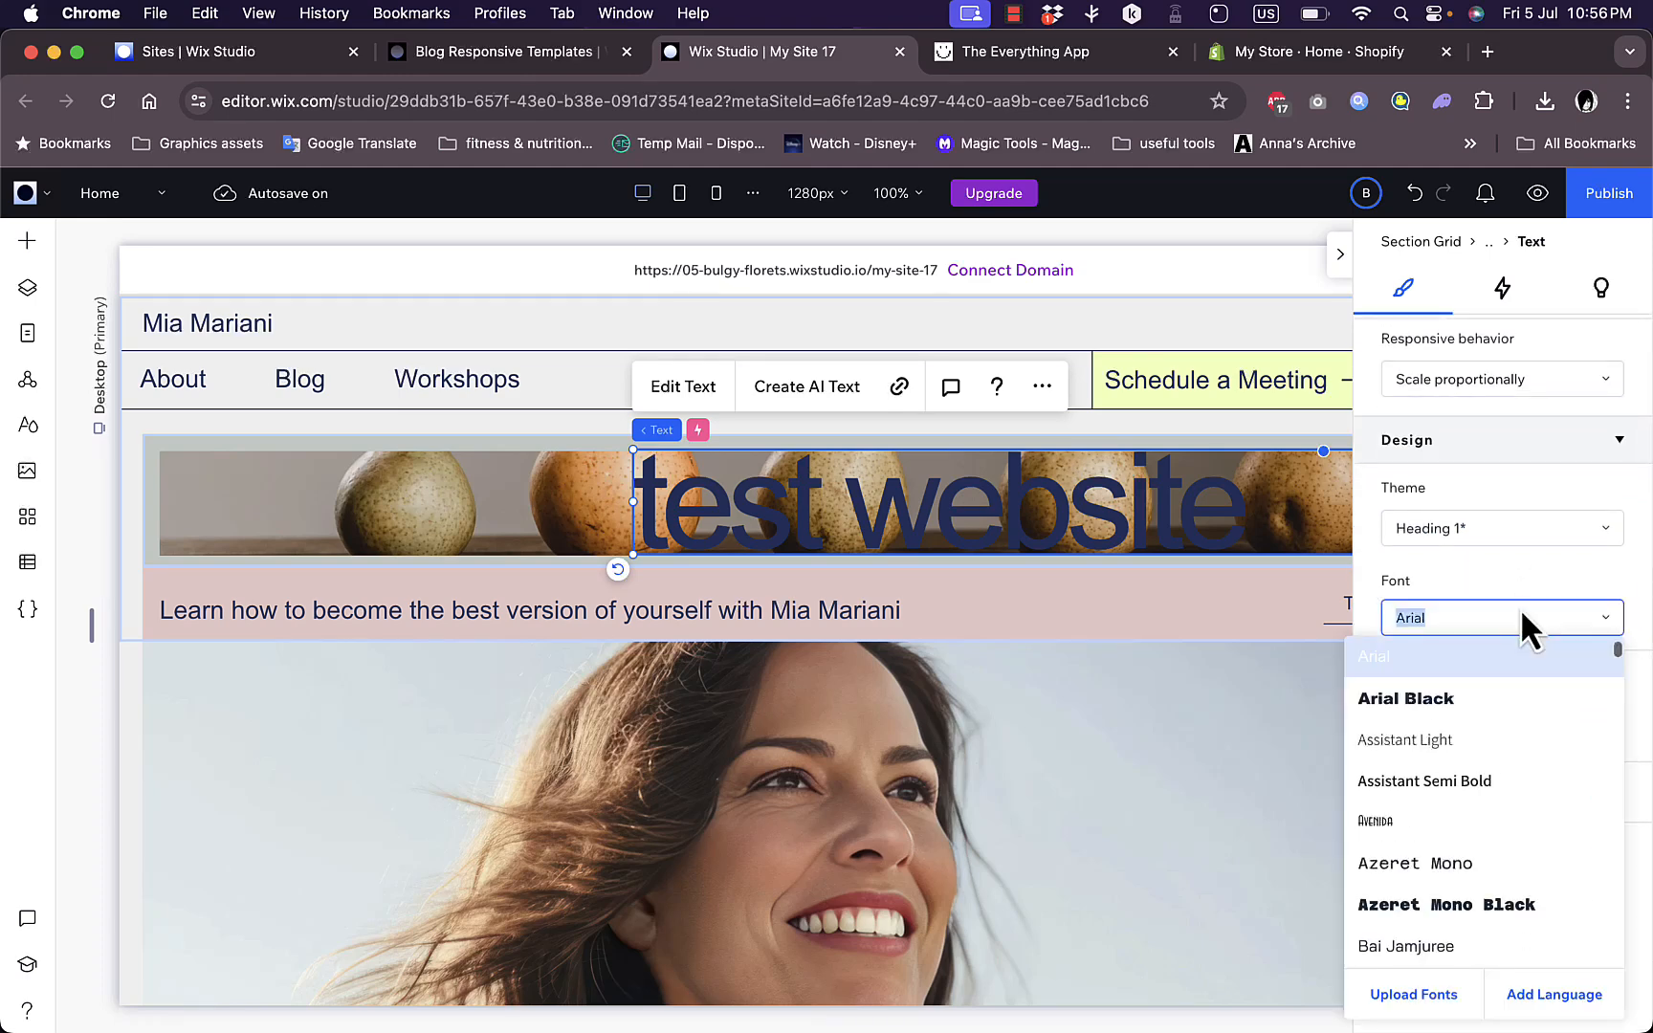
{"action": "left_click", "coordinate": [1440, 863]}
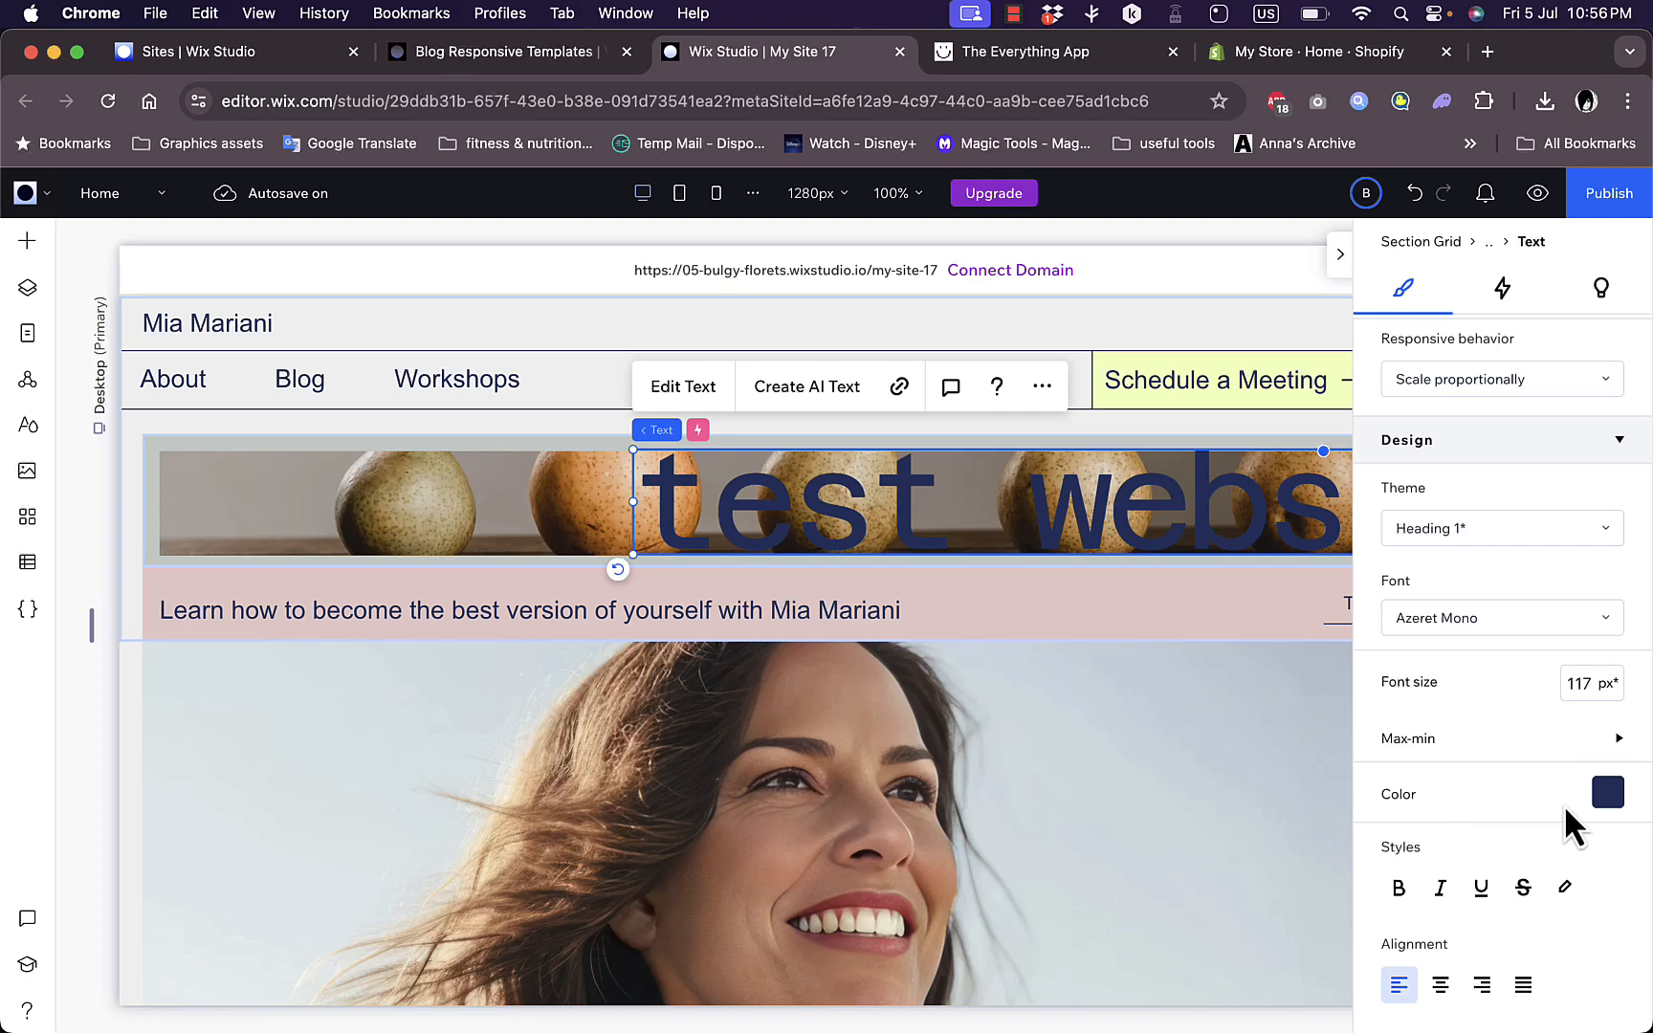
- Color the "test website" heading pink (#E43292) from the saved colors and center-align its text
{"action": "left_click", "coordinate": [1616, 801]}
{"action": "left_click", "coordinate": [1494, 923]}
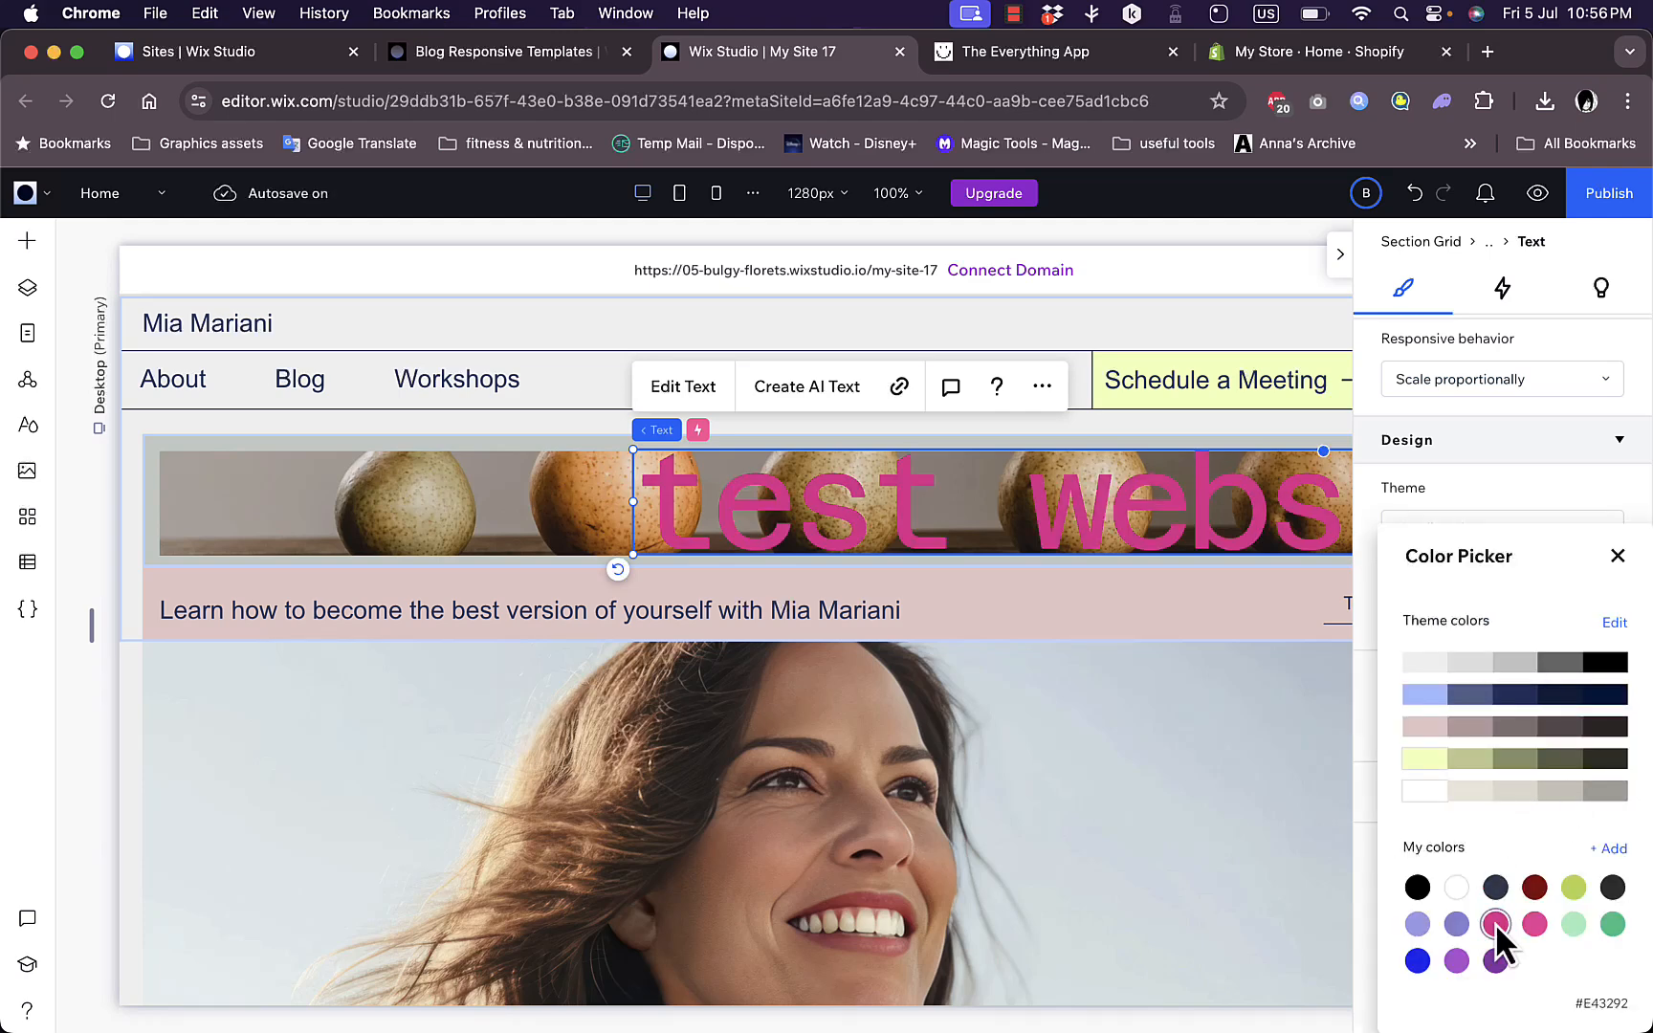
{"action": "left_click", "coordinate": [1617, 556]}
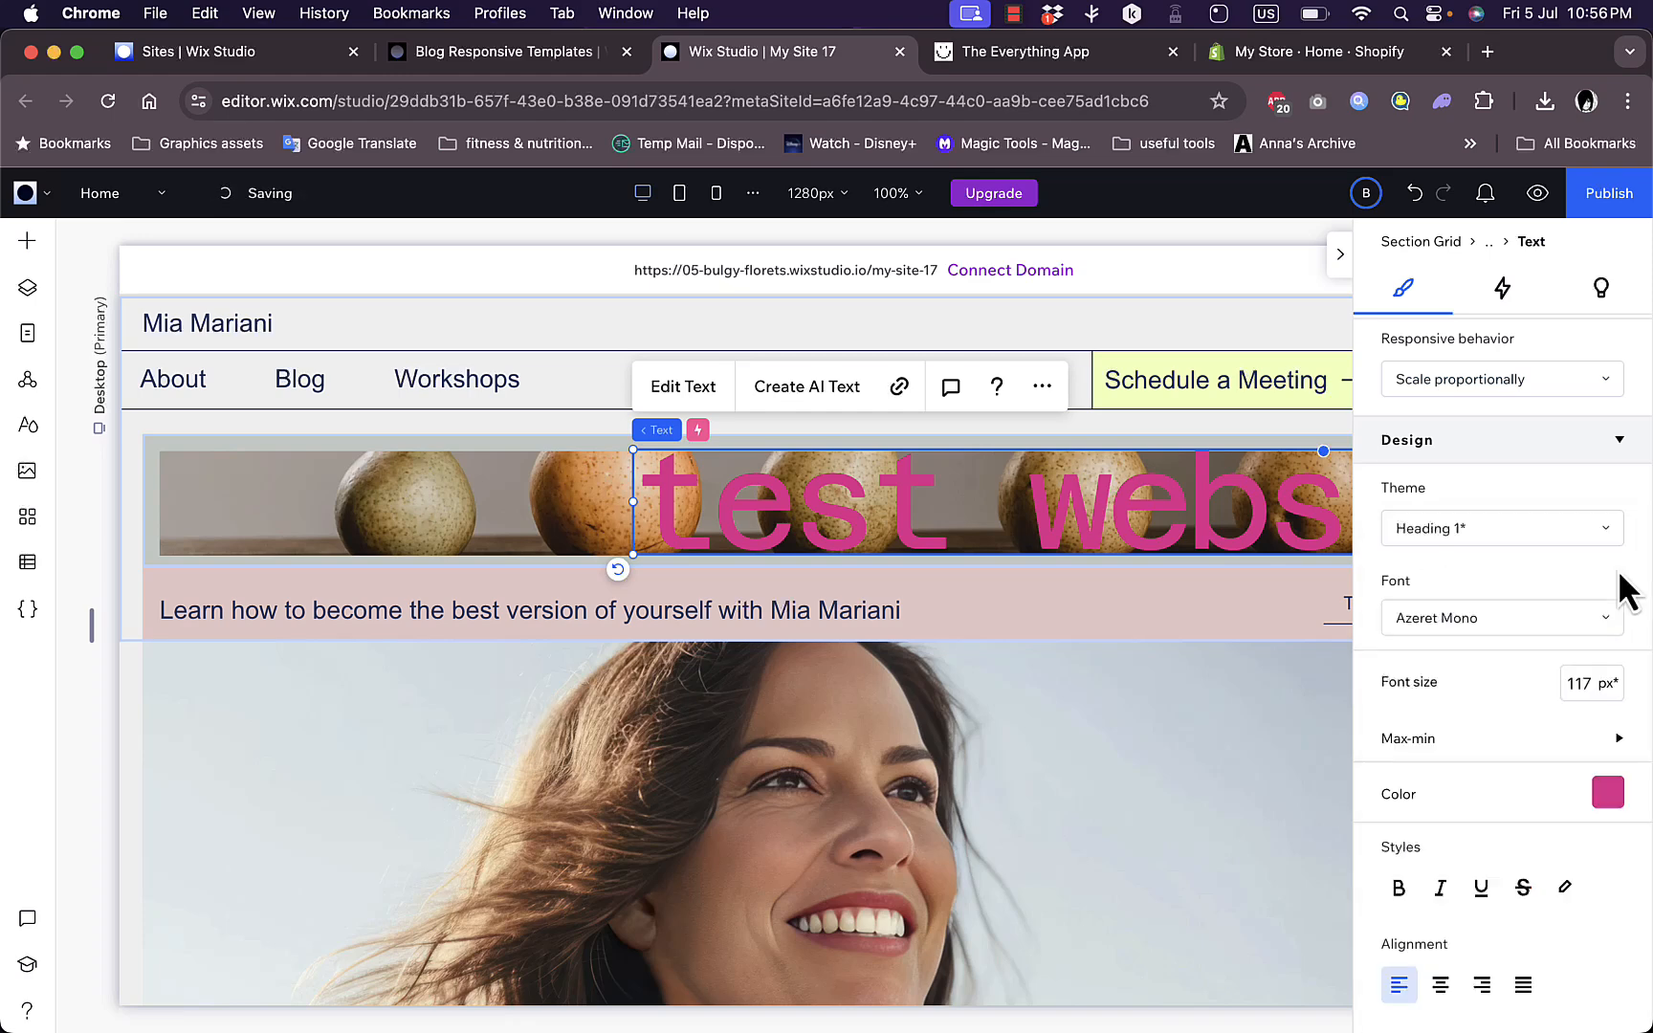
{"action": "scroll", "coordinate": [1520, 712], "scroll_direction": "down", "scroll_amount": 5}
{"action": "left_click", "coordinate": [1441, 690]}
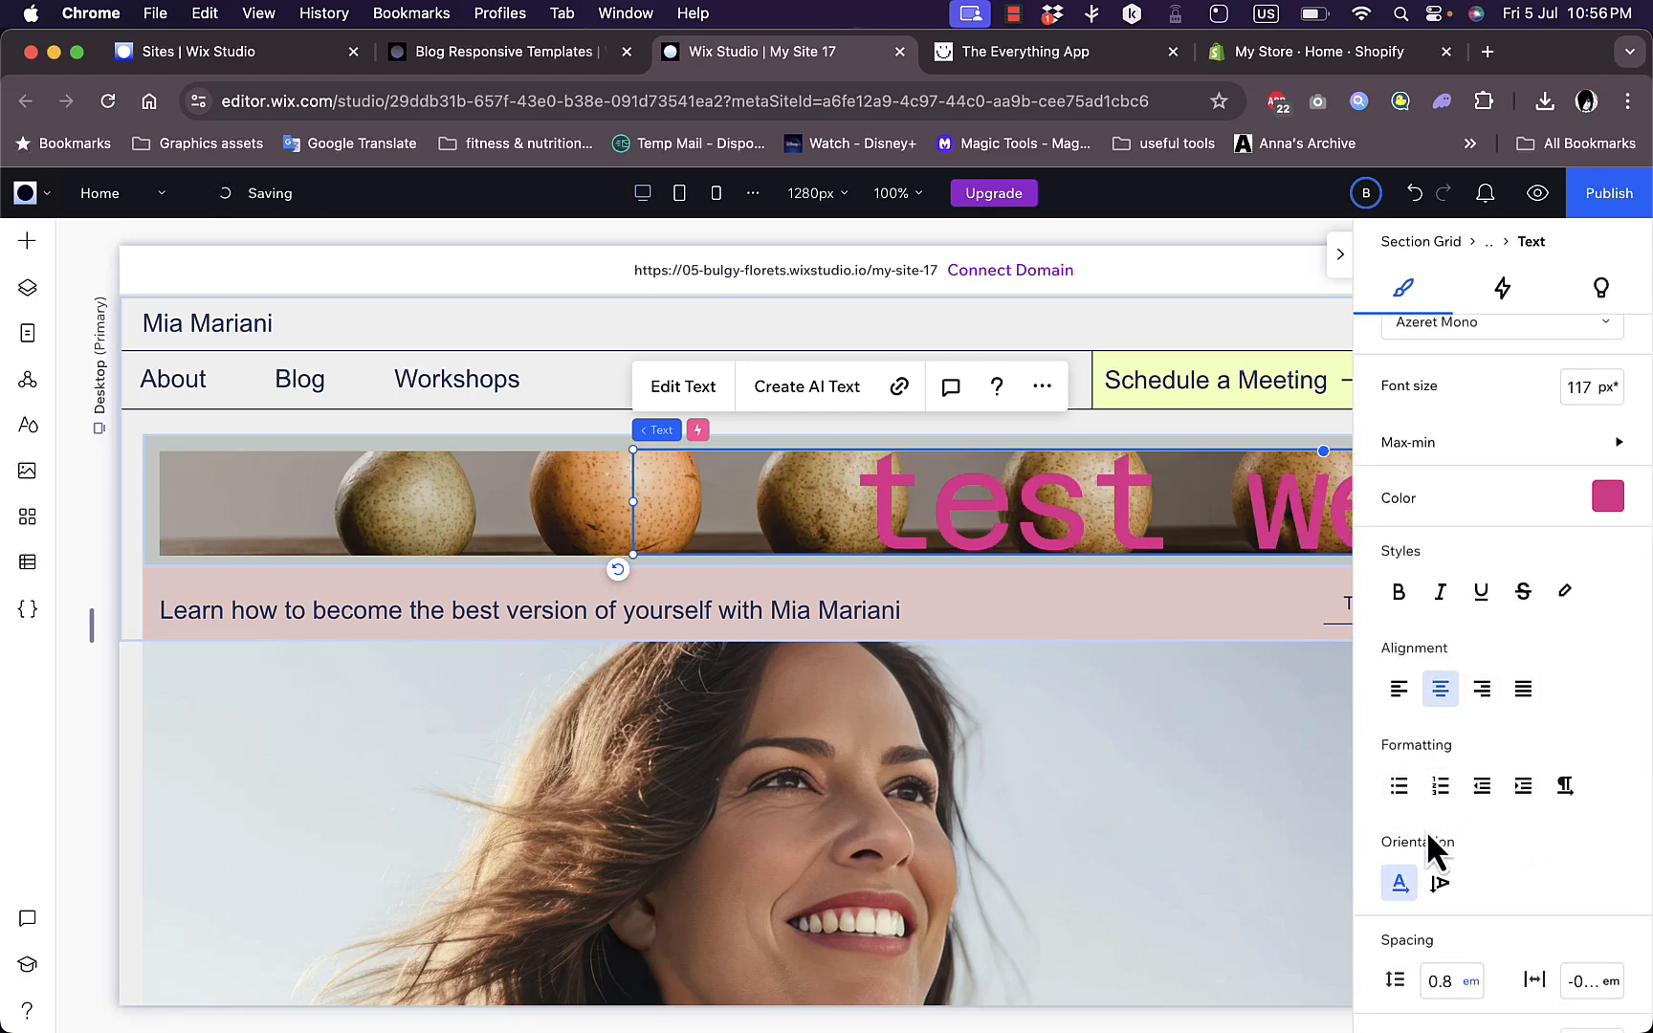
{"action": "scroll", "coordinate": [1129, 753], "scroll_direction": "right", "scroll_amount": 5}
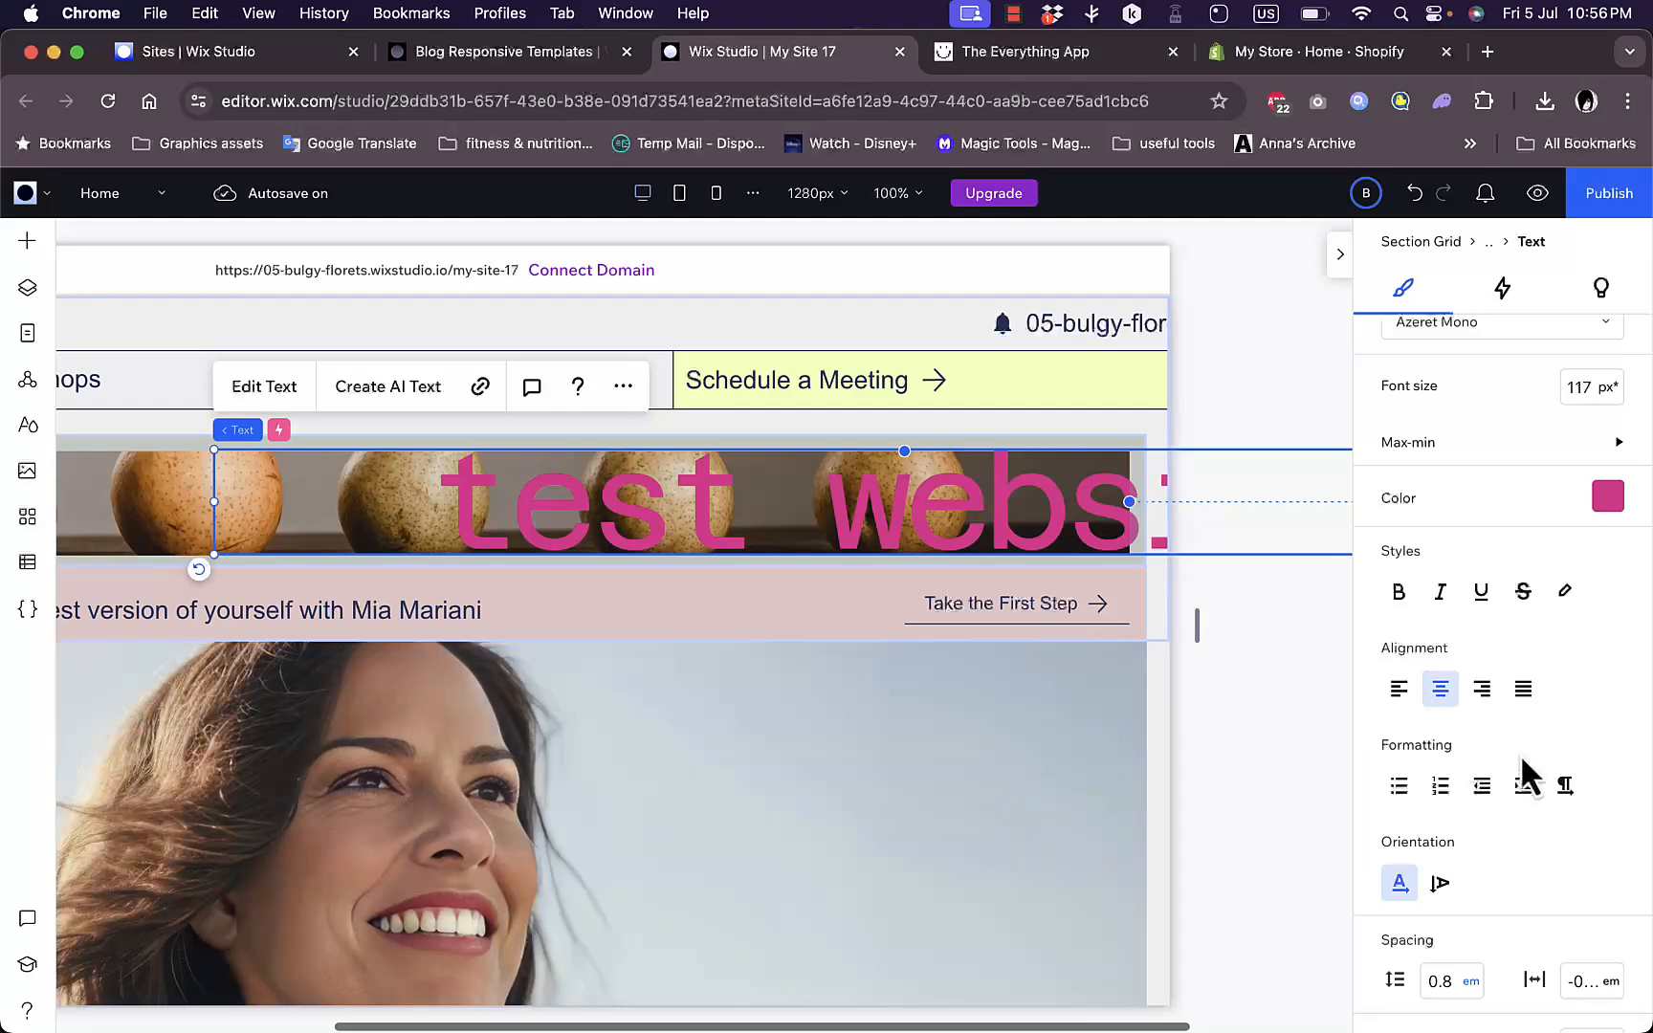
{"action": "scroll", "coordinate": [1527, 766], "scroll_direction": "down", "scroll_amount": 6}
{"action": "scroll", "coordinate": [1527, 757], "scroll_direction": "up", "scroll_amount": 11}
{"action": "scroll", "coordinate": [658, 793], "scroll_direction": "left", "scroll_amount": 5}
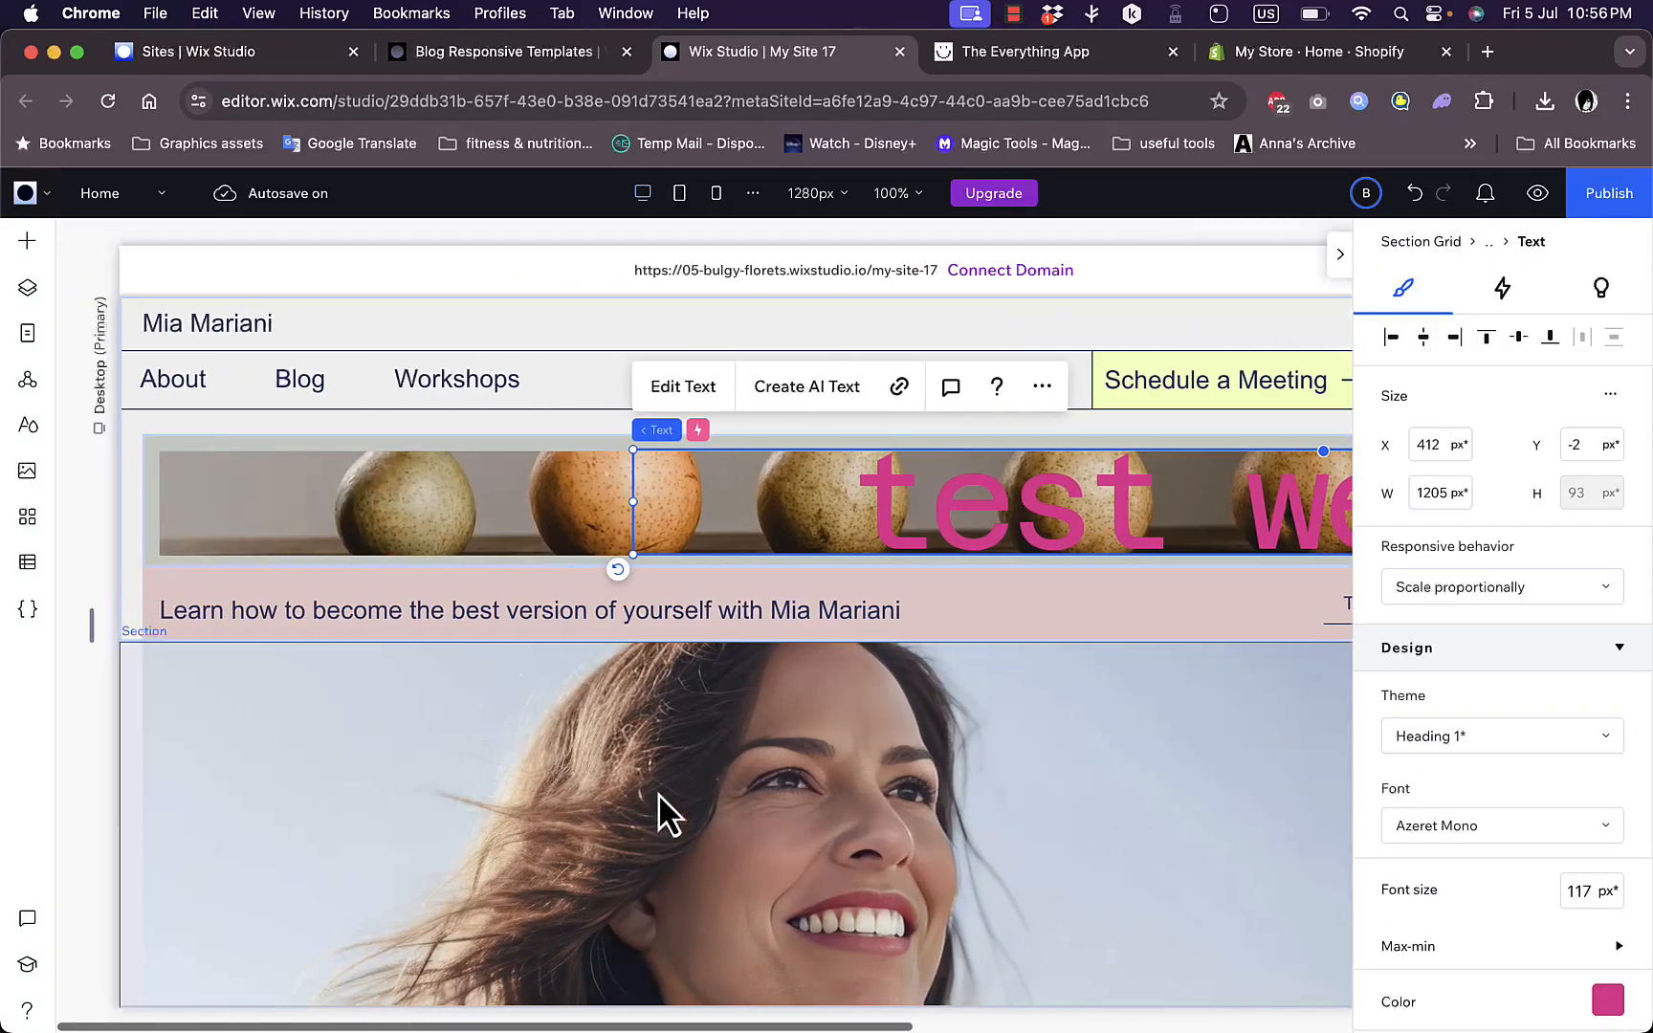
- Change the layout of the portrait photo section below the hero from Blank to Columns
{"action": "left_click", "coordinate": [658, 793]}
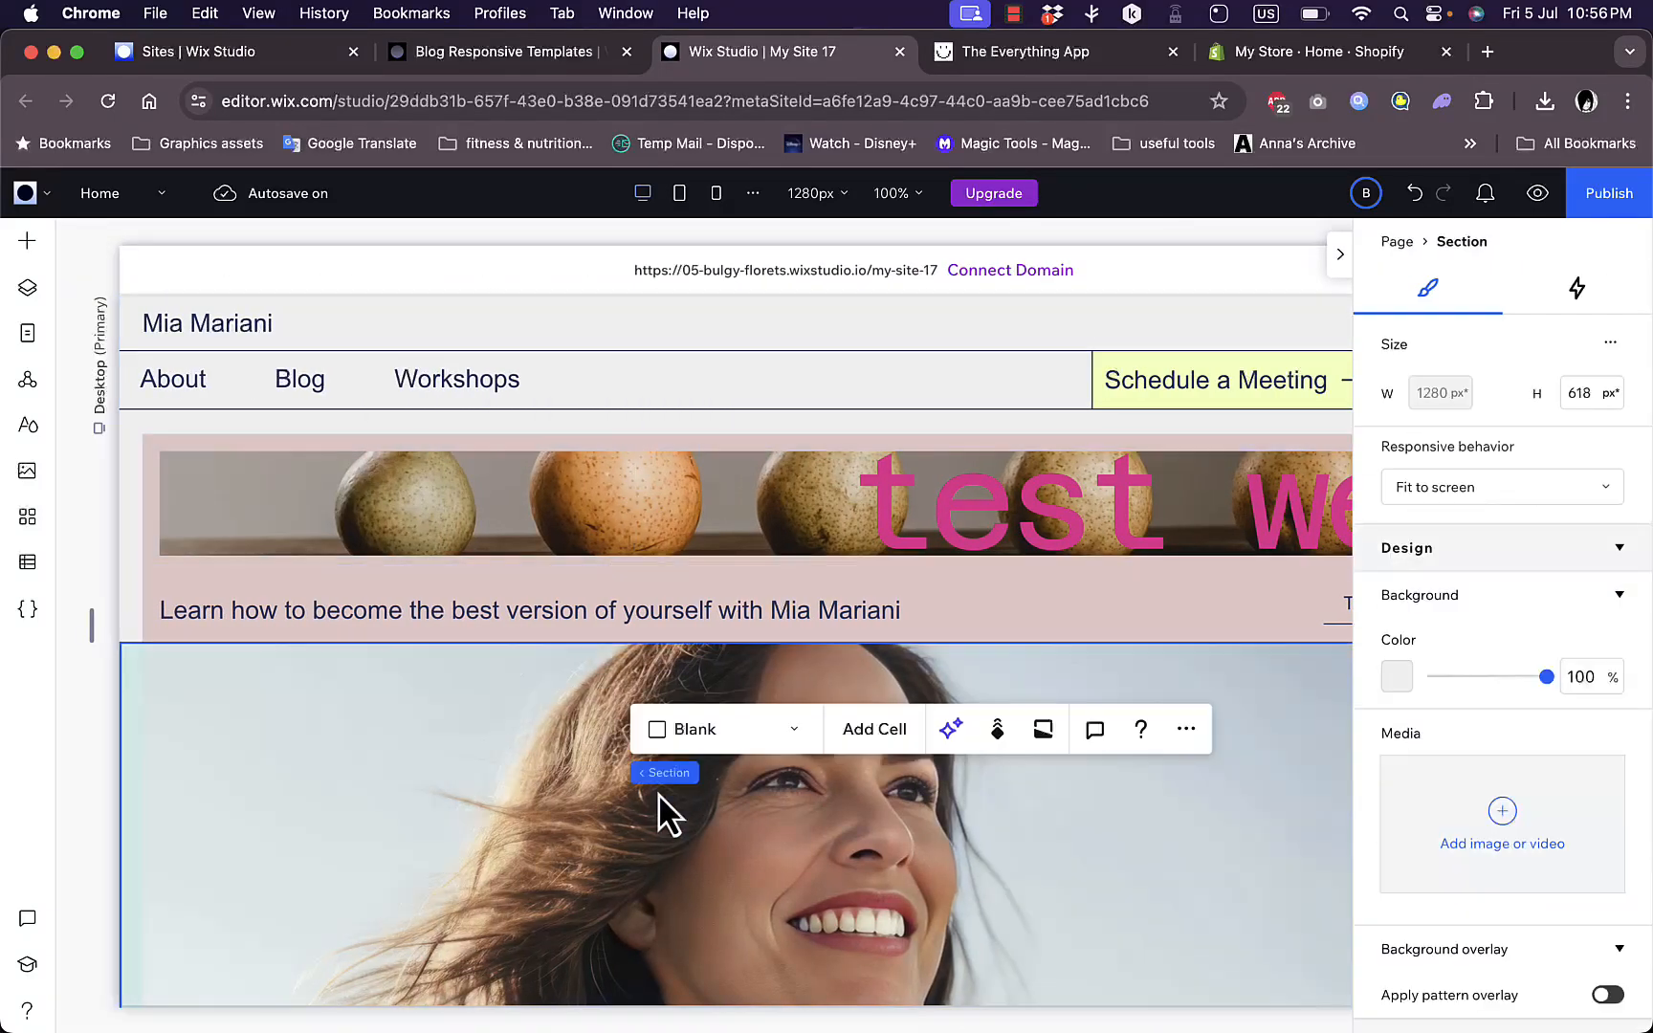
{"action": "left_click", "coordinate": [766, 756]}
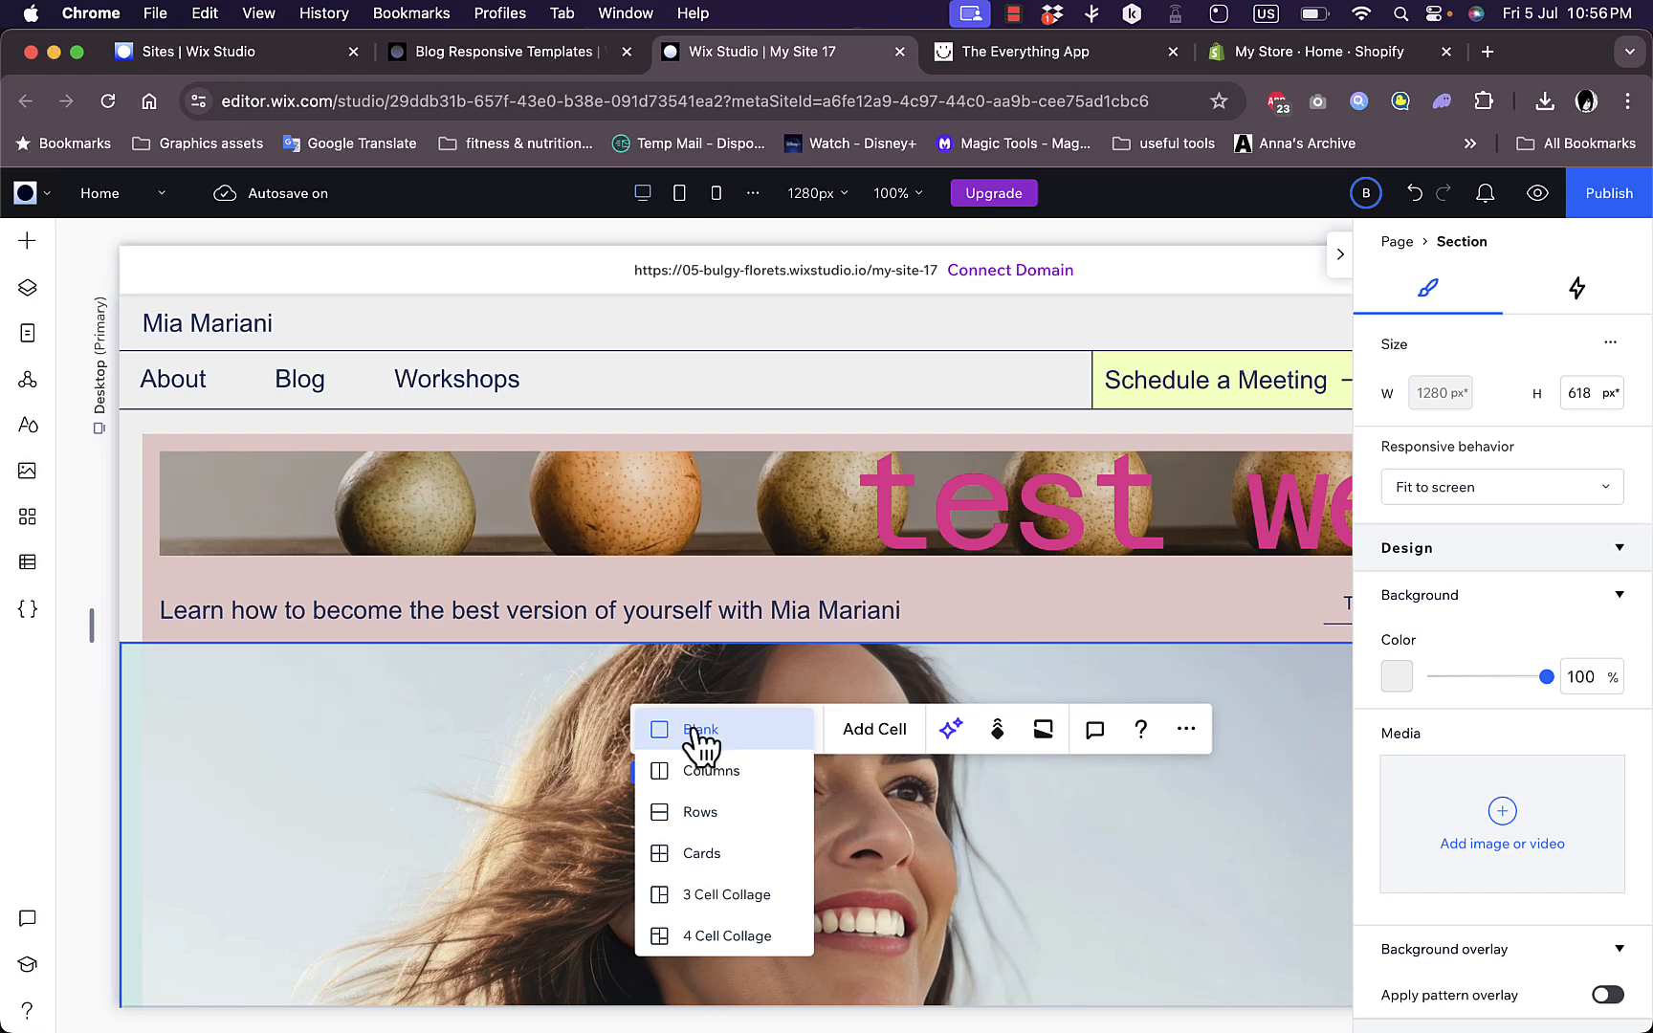
{"action": "left_click", "coordinate": [718, 769]}
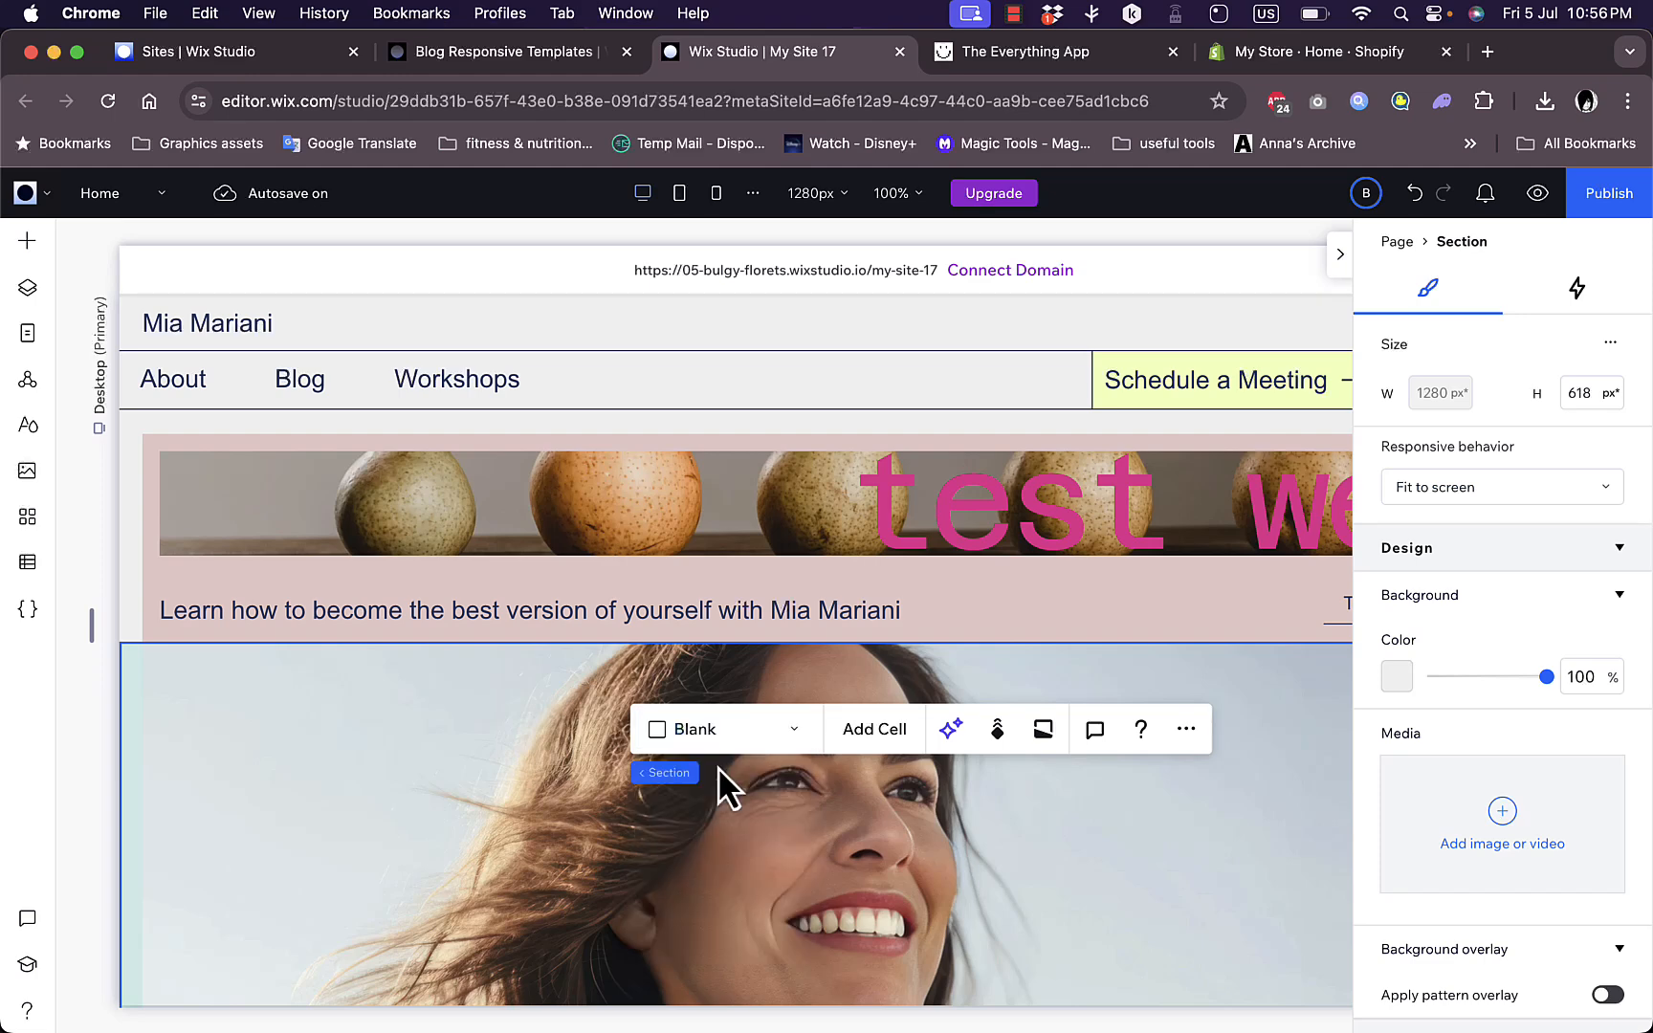
- Split the first column cell of the portrait section horizontally into two stacked cells
{"action": "scroll", "coordinate": [718, 780], "scroll_direction": "down", "scroll_amount": 5}
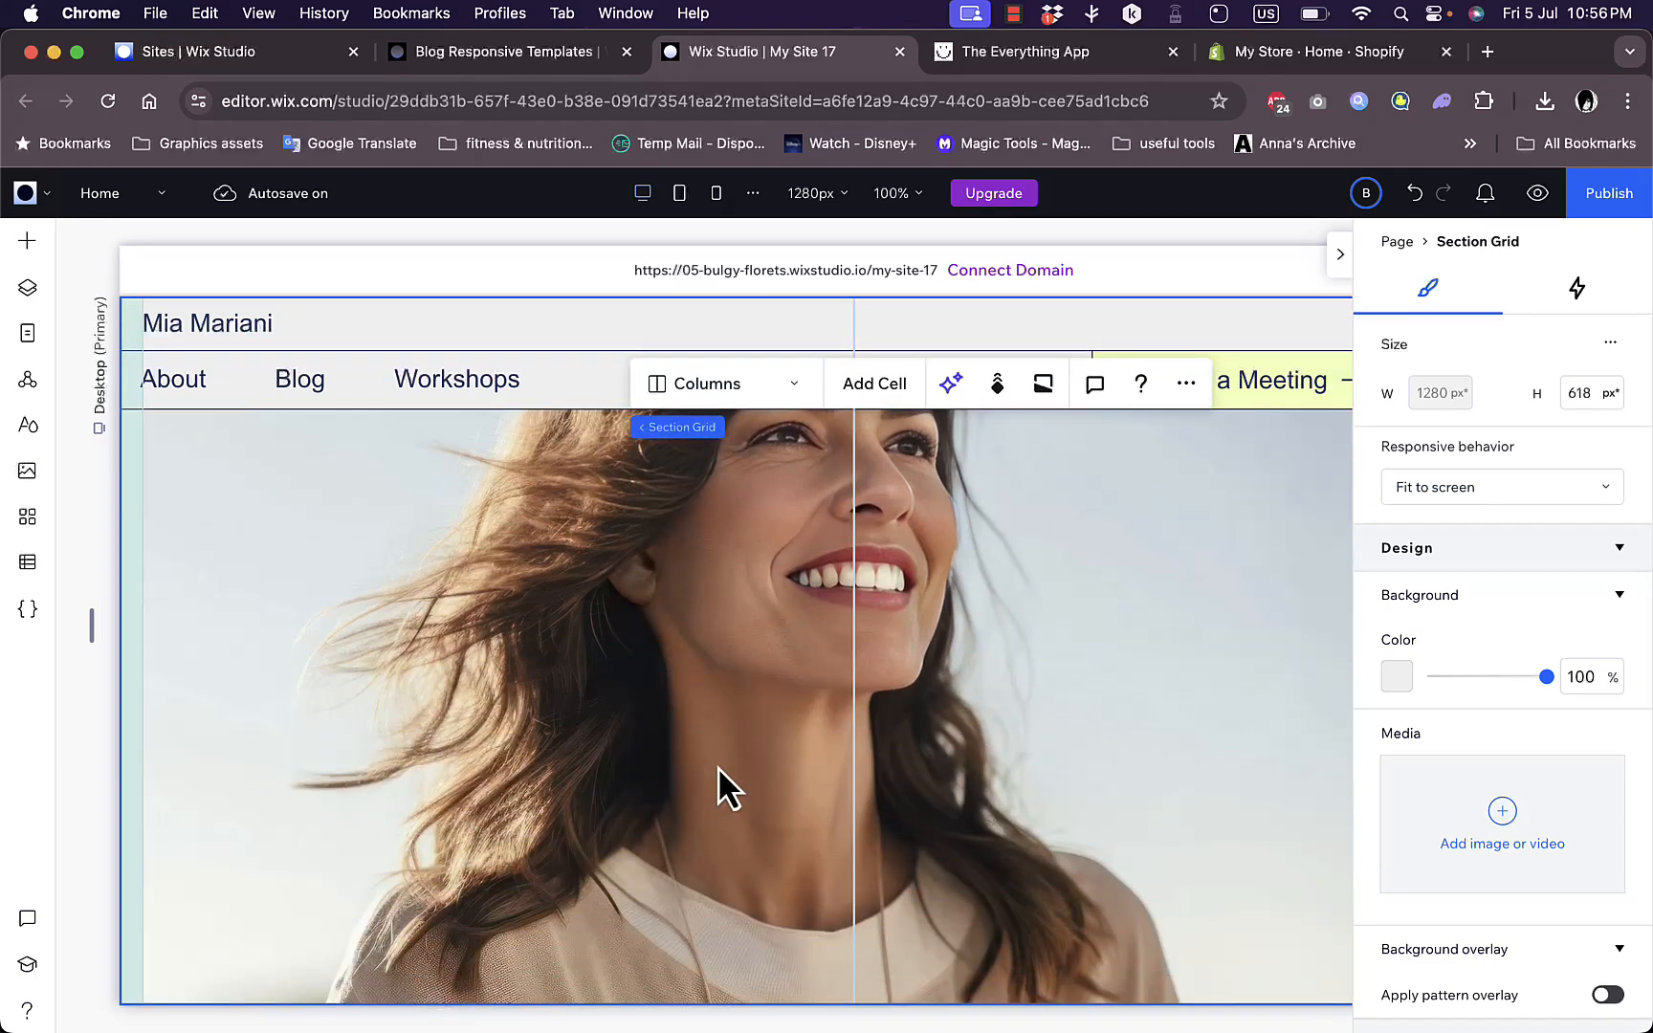
{"action": "left_click", "coordinate": [792, 621]}
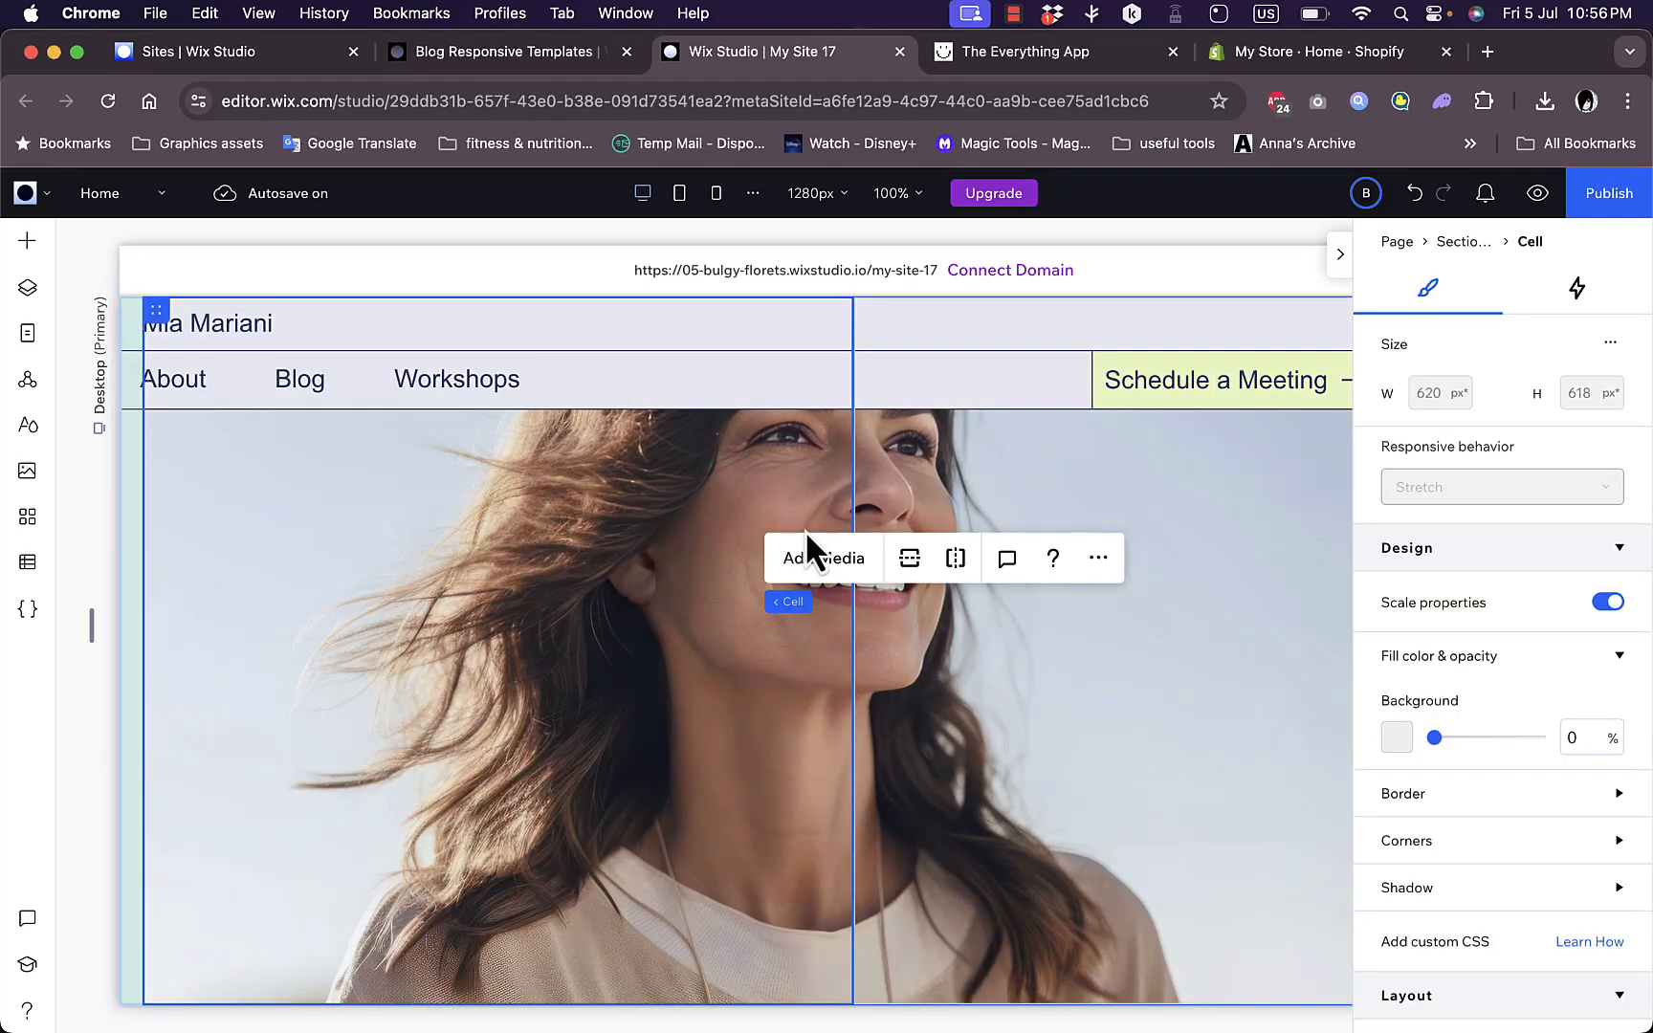
{"action": "left_click", "coordinate": [916, 564]}
{"action": "scroll", "coordinate": [633, 574], "scroll_direction": "up", "scroll_amount": 3}
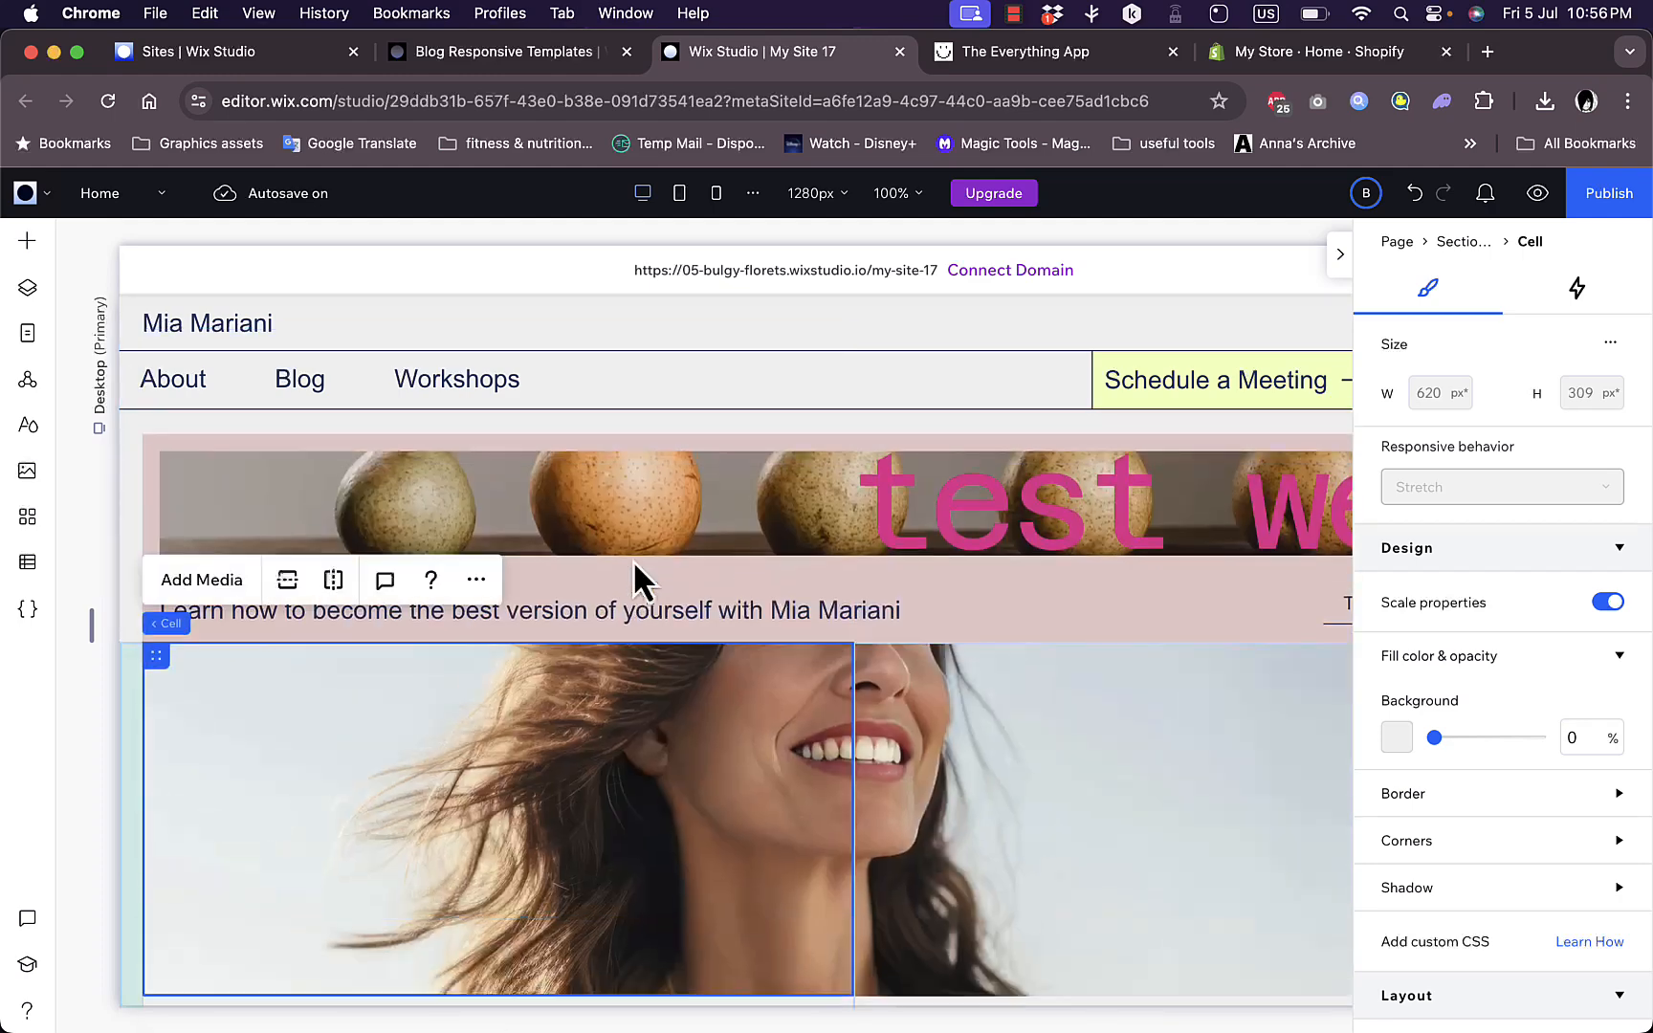
{"action": "scroll", "coordinate": [633, 559], "scroll_direction": "down", "scroll_amount": 7}
{"action": "scroll", "coordinate": [633, 560], "scroll_direction": "up", "scroll_amount": 5}
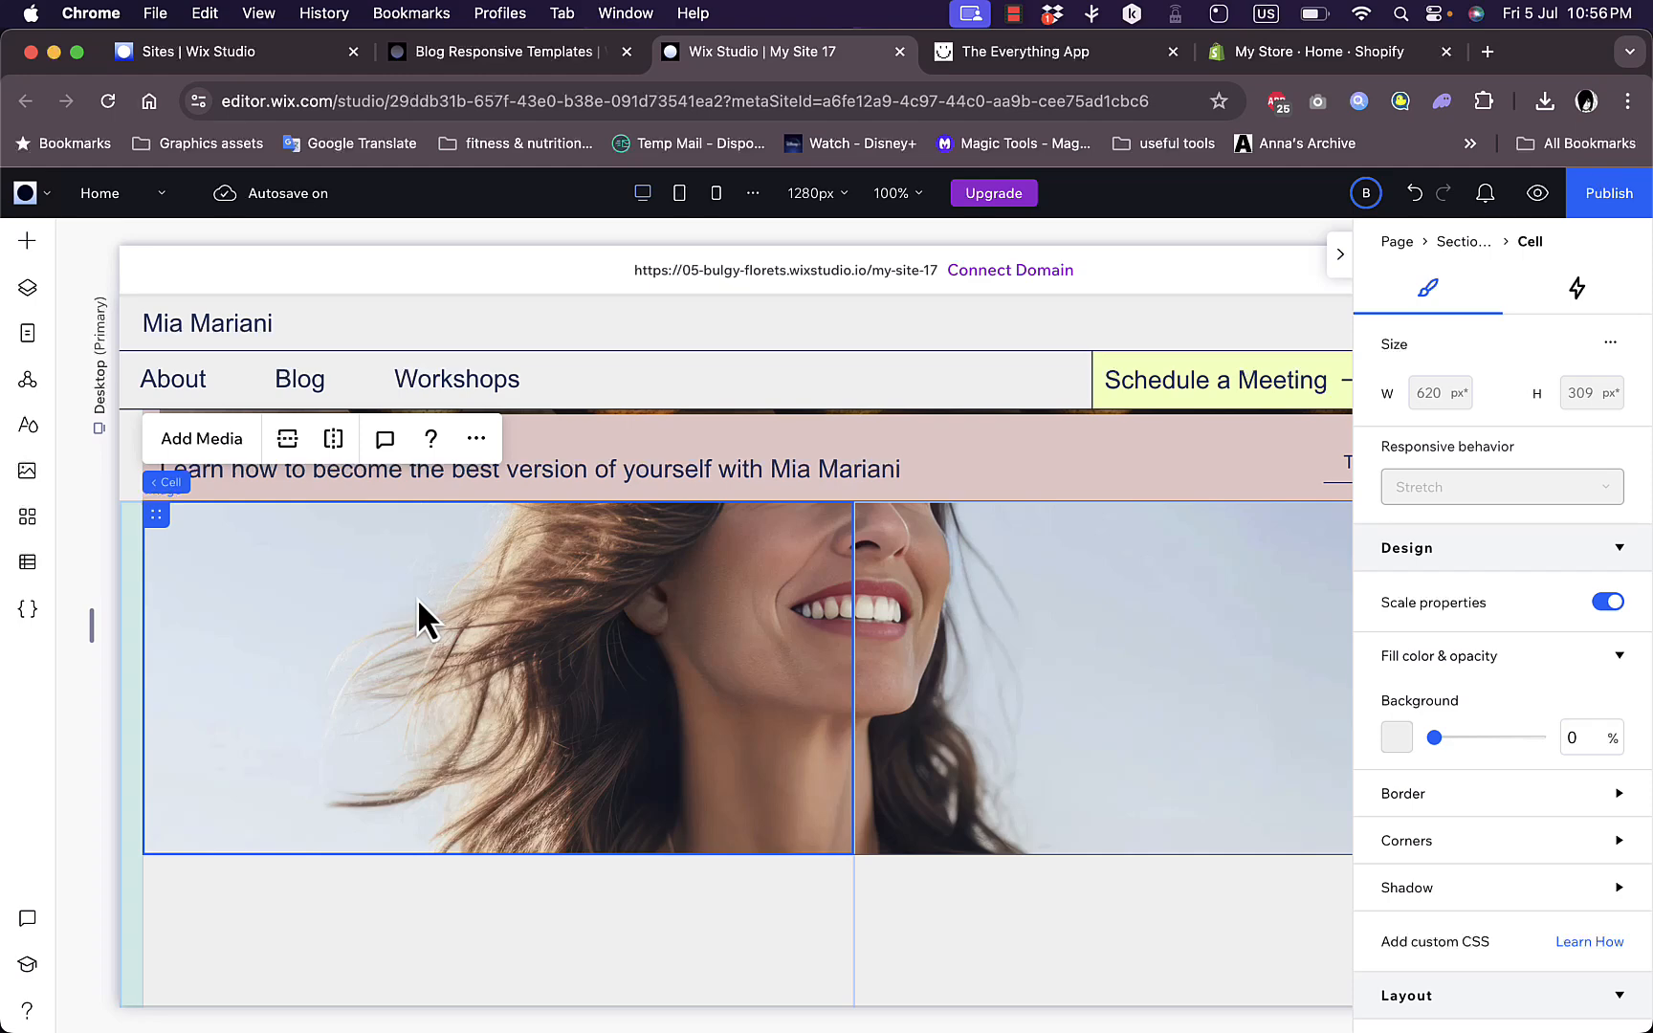
- Review the display mode and click behavior options in the portrait image's settings, keeping Fill bounding box and Nothing happens
{"action": "scroll", "coordinate": [460, 611], "scroll_direction": "down", "scroll_amount": 3}
{"action": "left_click", "coordinate": [473, 581]}
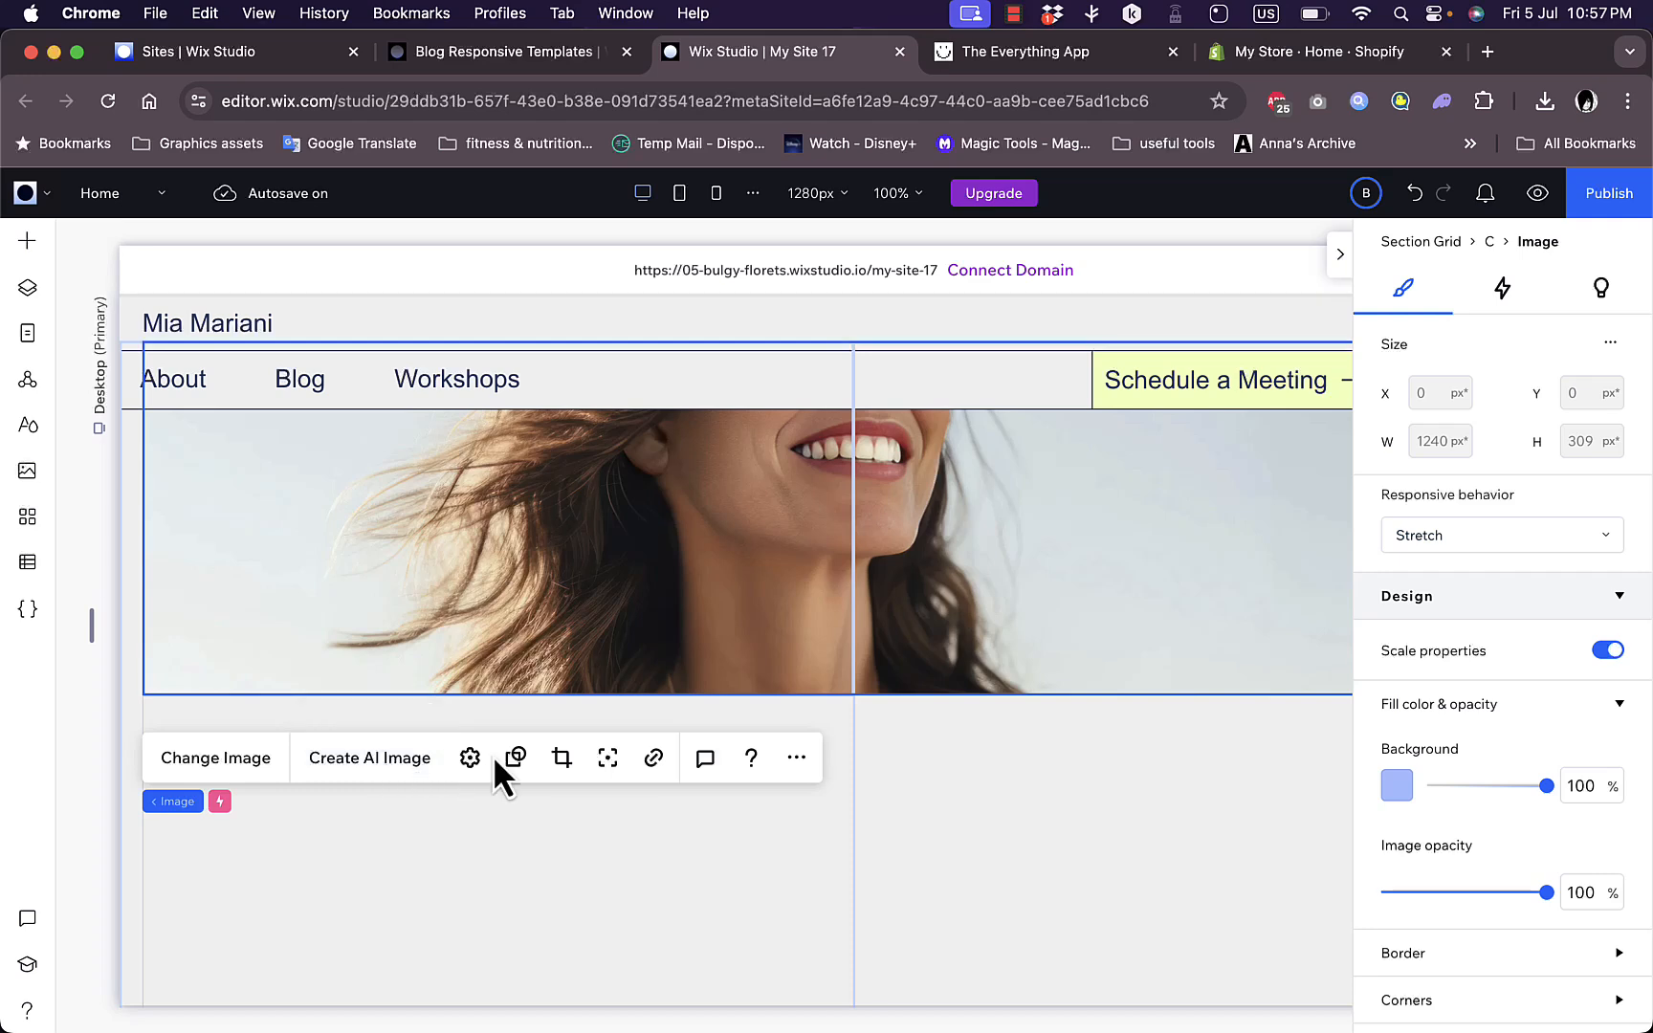
{"action": "left_click", "coordinate": [470, 762]}
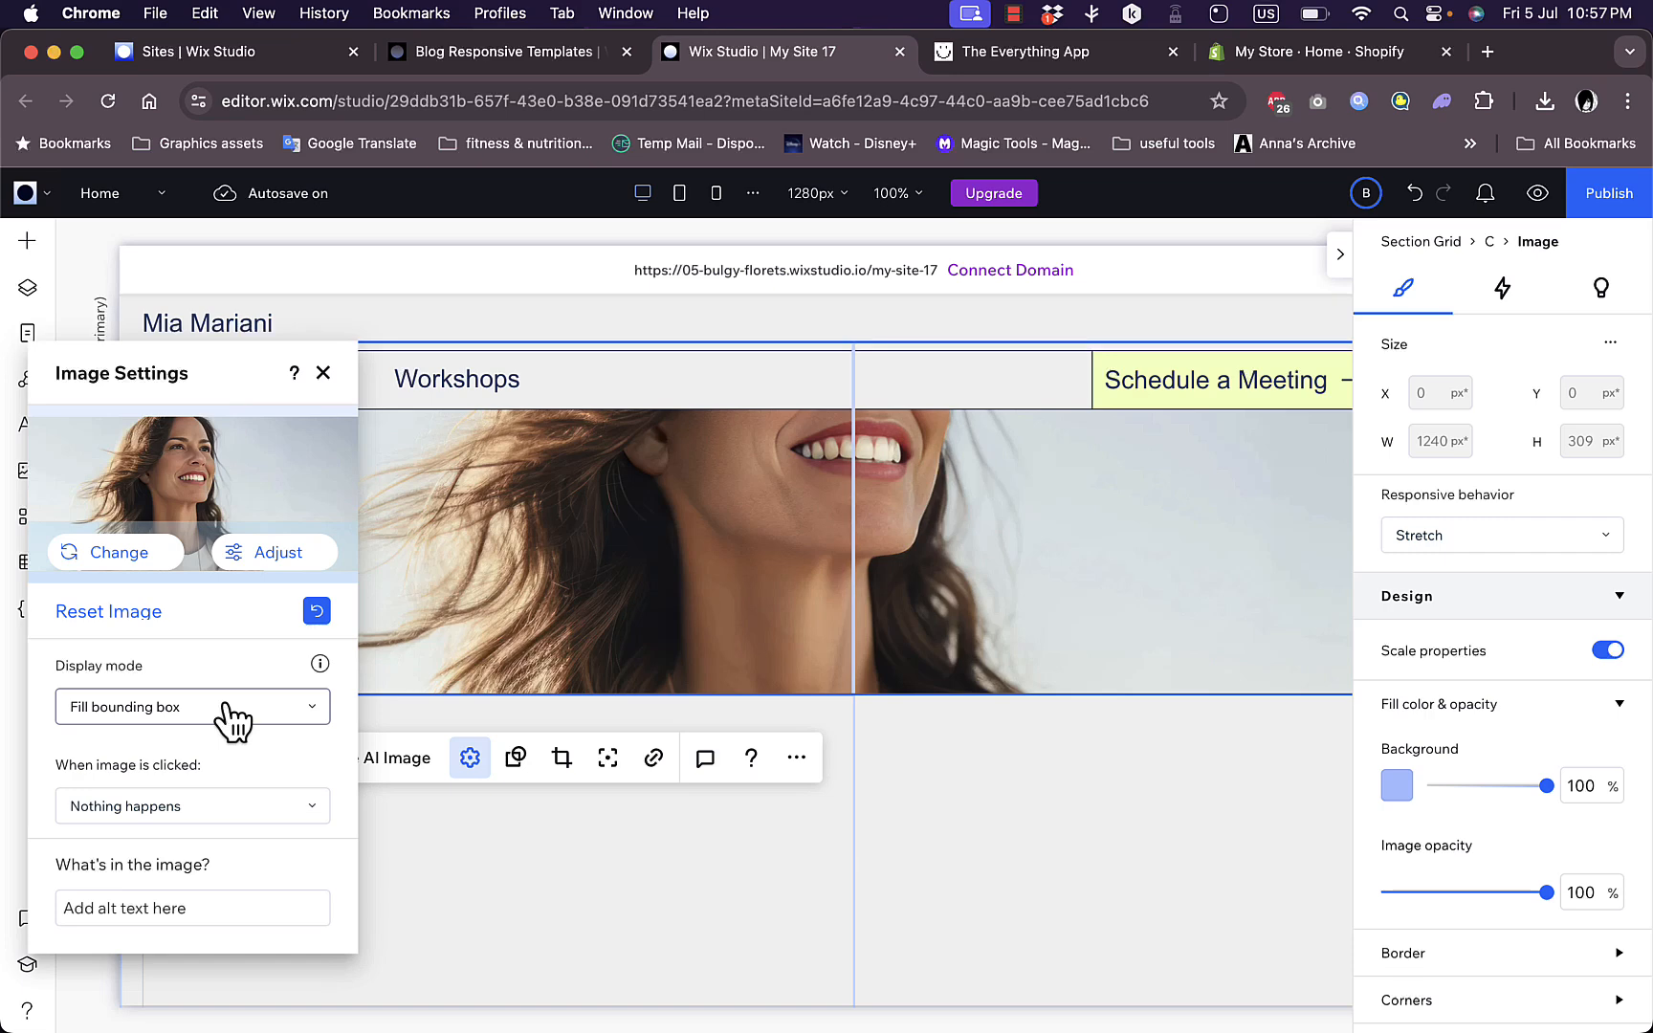
{"action": "left_click", "coordinate": [297, 811]}
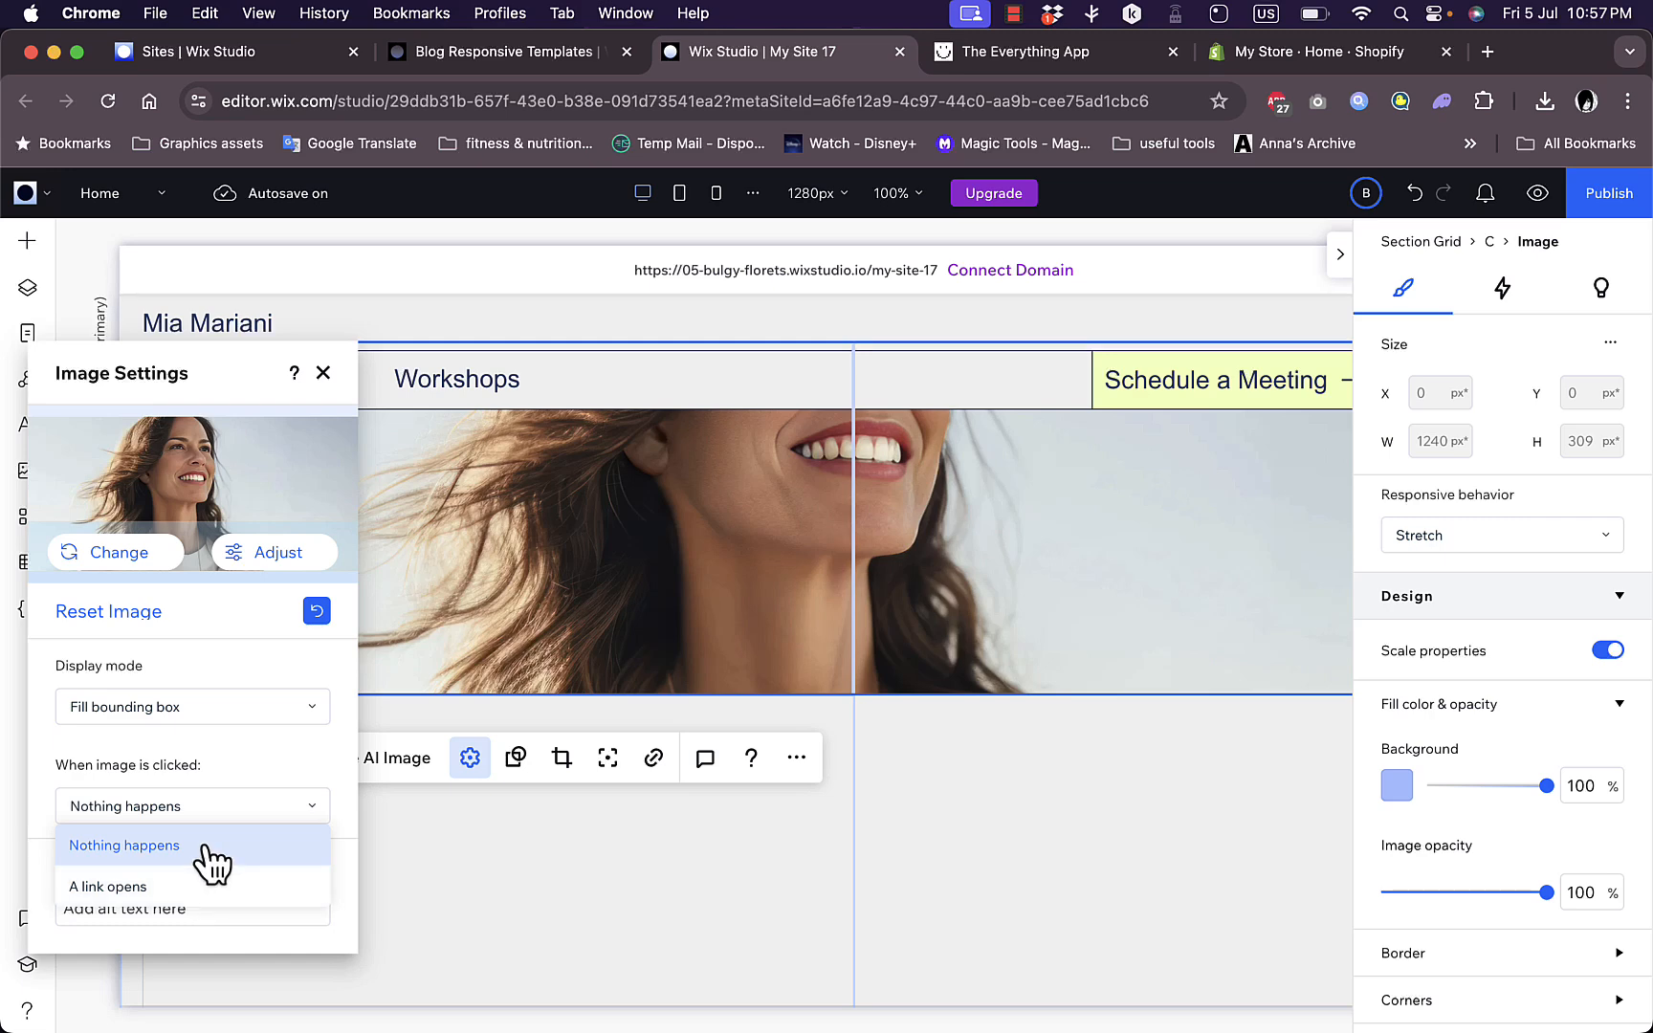
{"action": "left_click", "coordinate": [269, 730]}
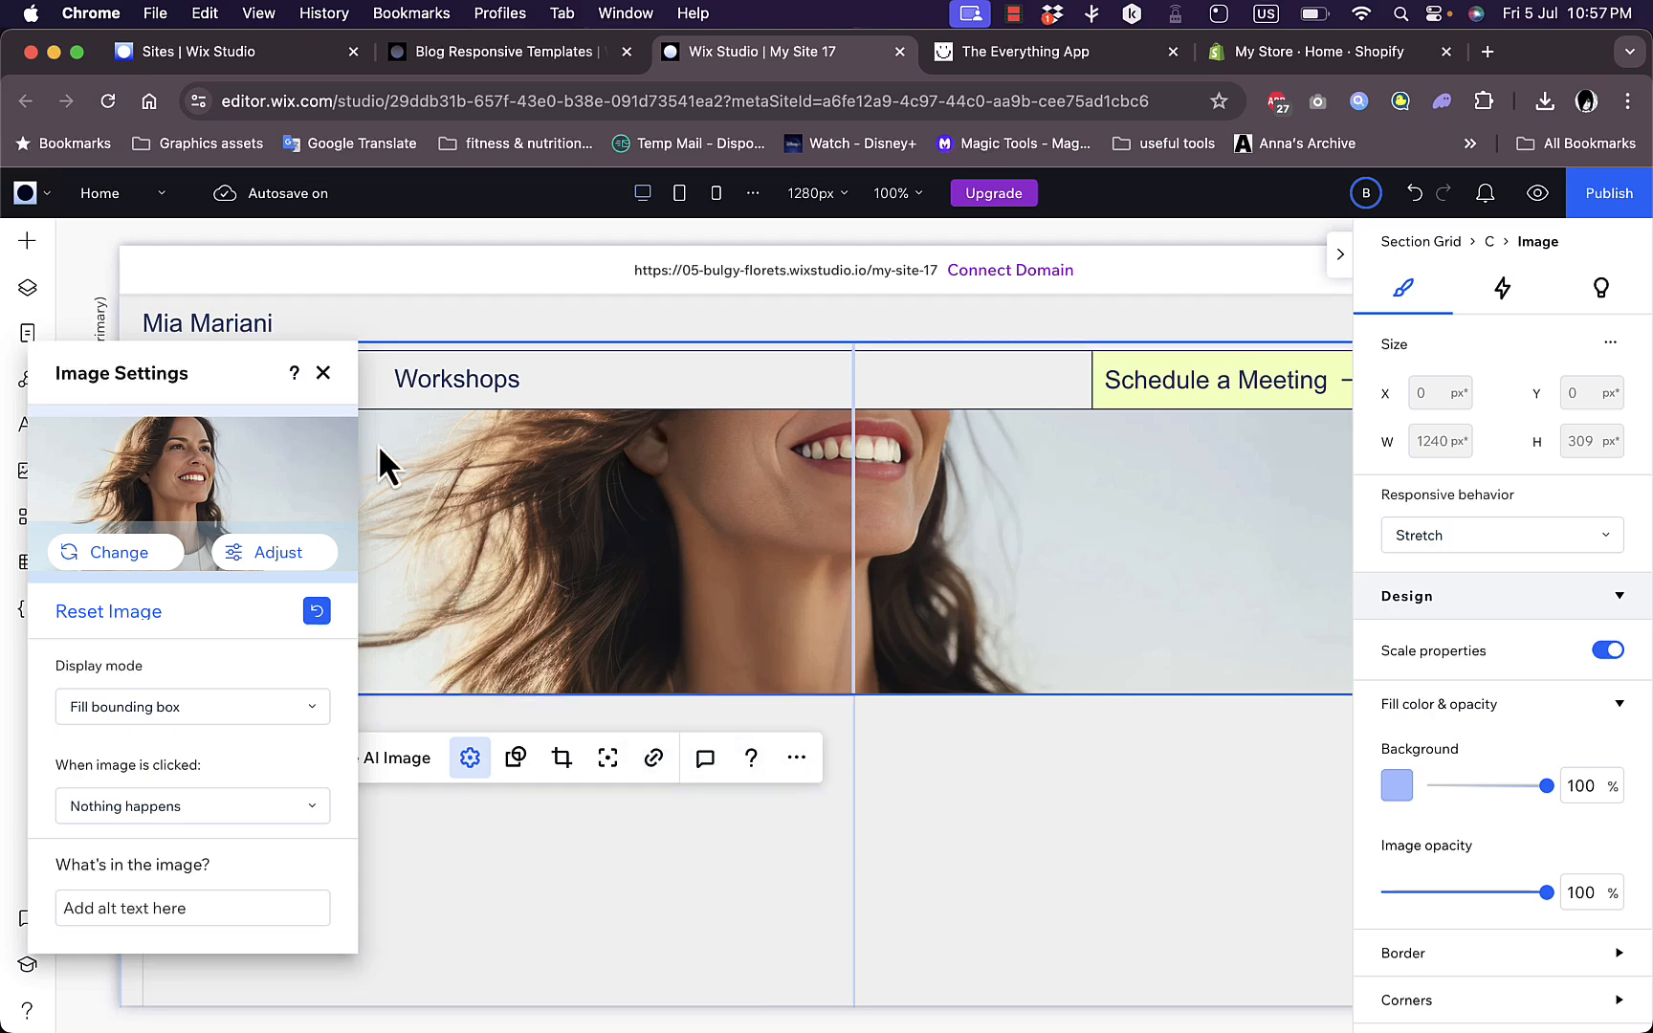
{"action": "left_click", "coordinate": [323, 373]}
- Add the Media from Wix photo of two women hugging to the portrait section's second column cell
{"action": "scroll", "coordinate": [620, 546], "scroll_direction": "up", "scroll_amount": 3}
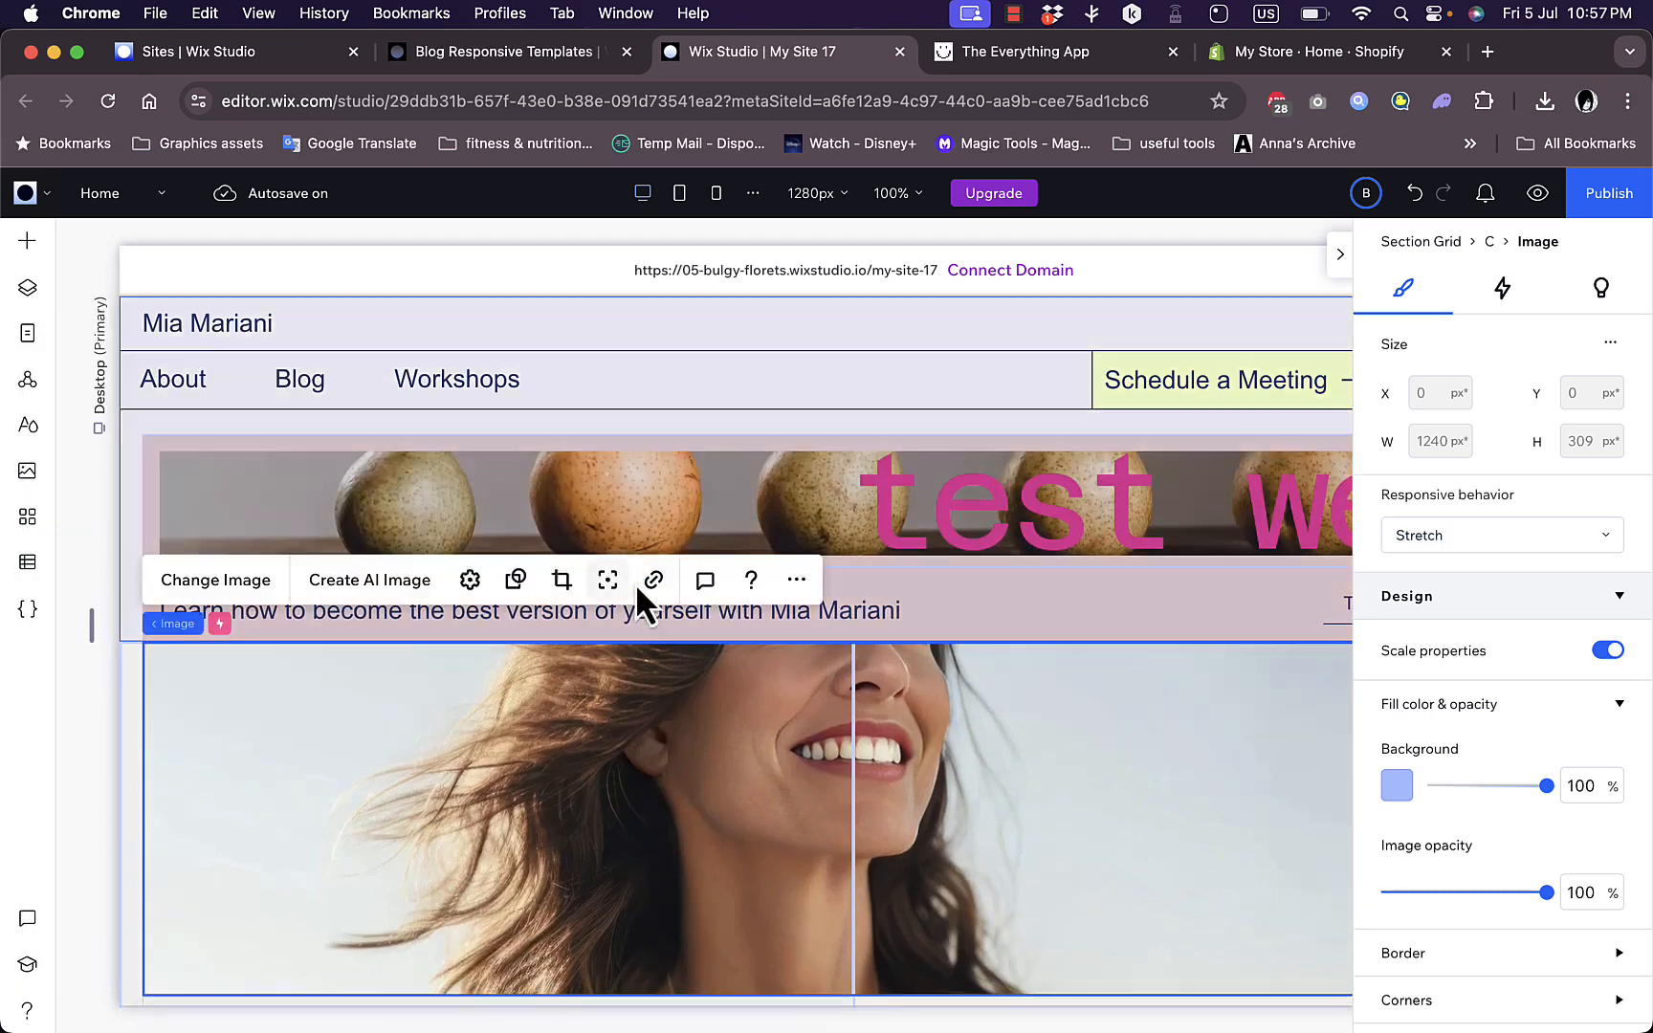
{"action": "left_click", "coordinate": [927, 686]}
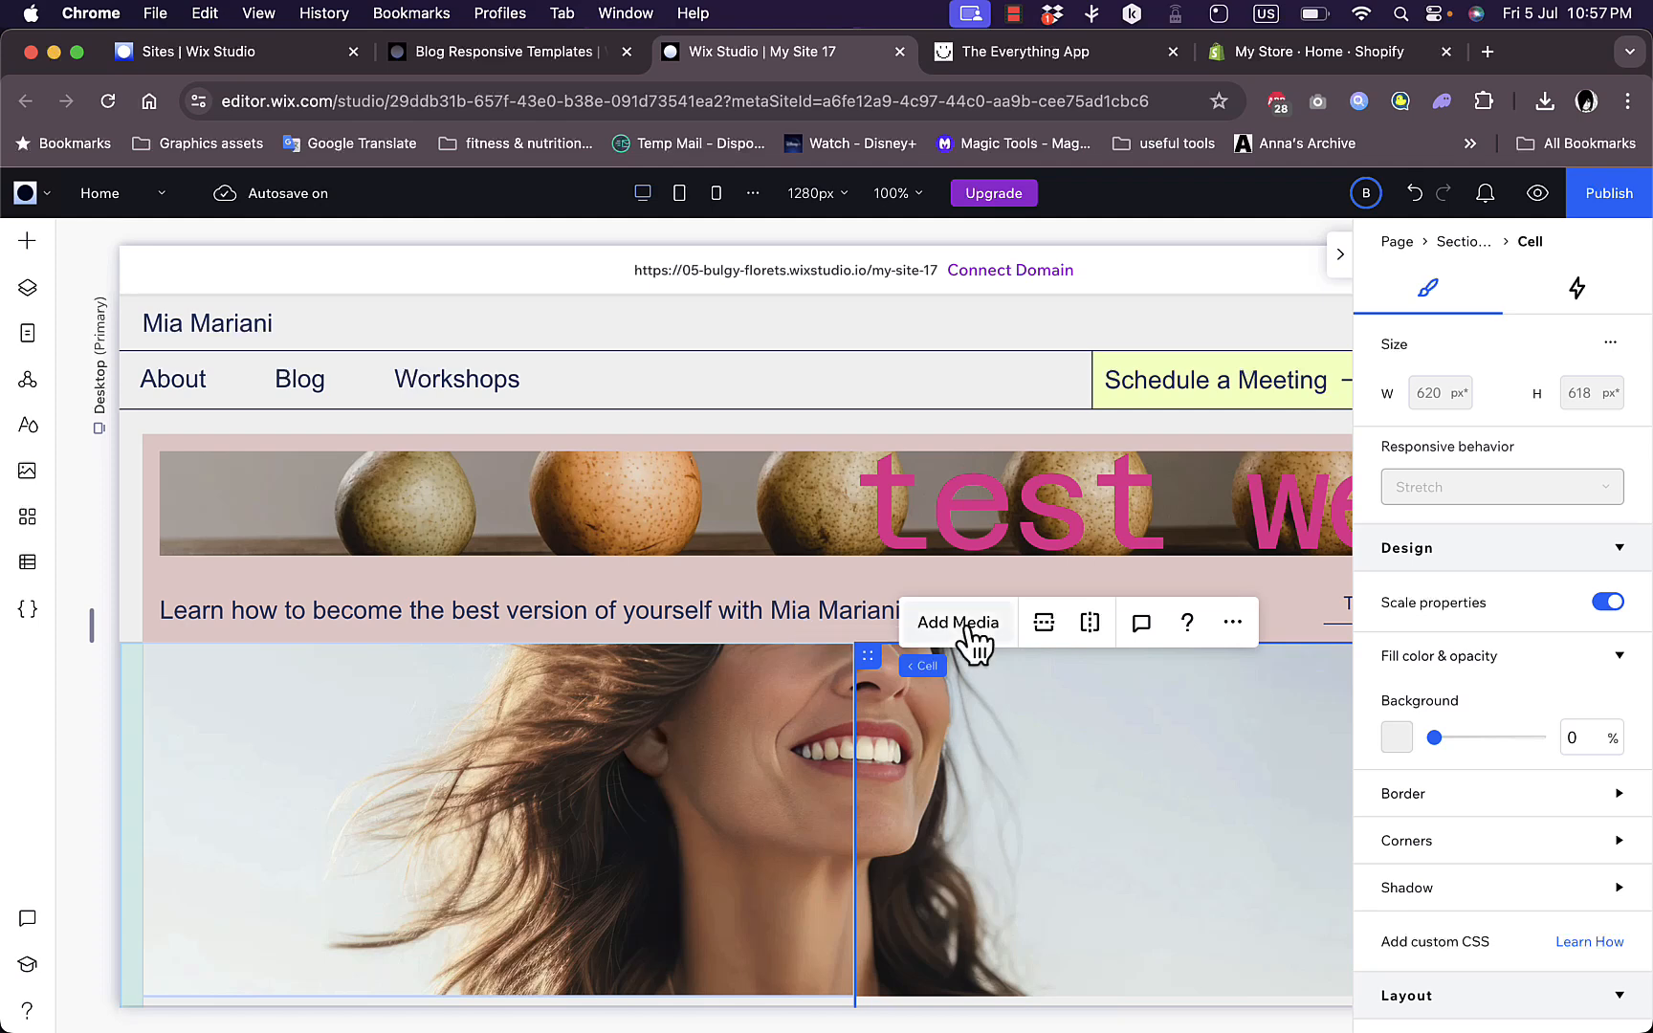
{"action": "left_click", "coordinate": [1012, 622]}
{"action": "left_click", "coordinate": [542, 748]}
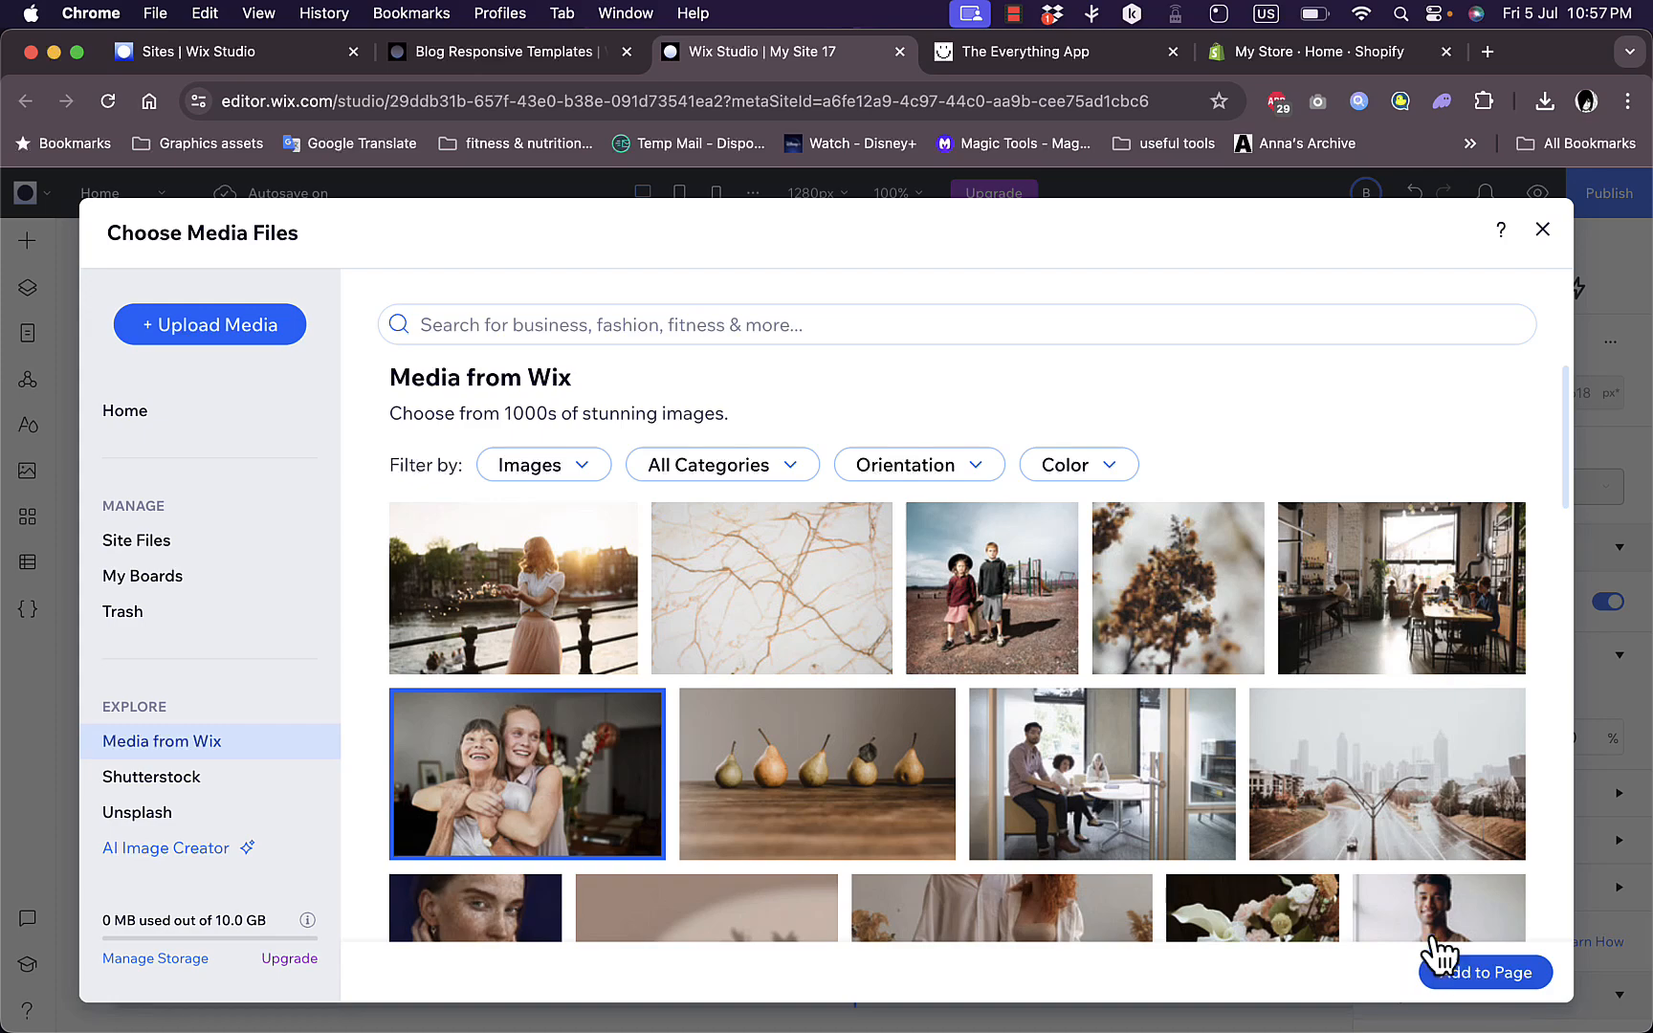
- Link the photo of the two women to the web address google.com, opening in a new window
{"action": "scroll", "coordinate": [1155, 681], "scroll_direction": "right", "scroll_amount": 3}
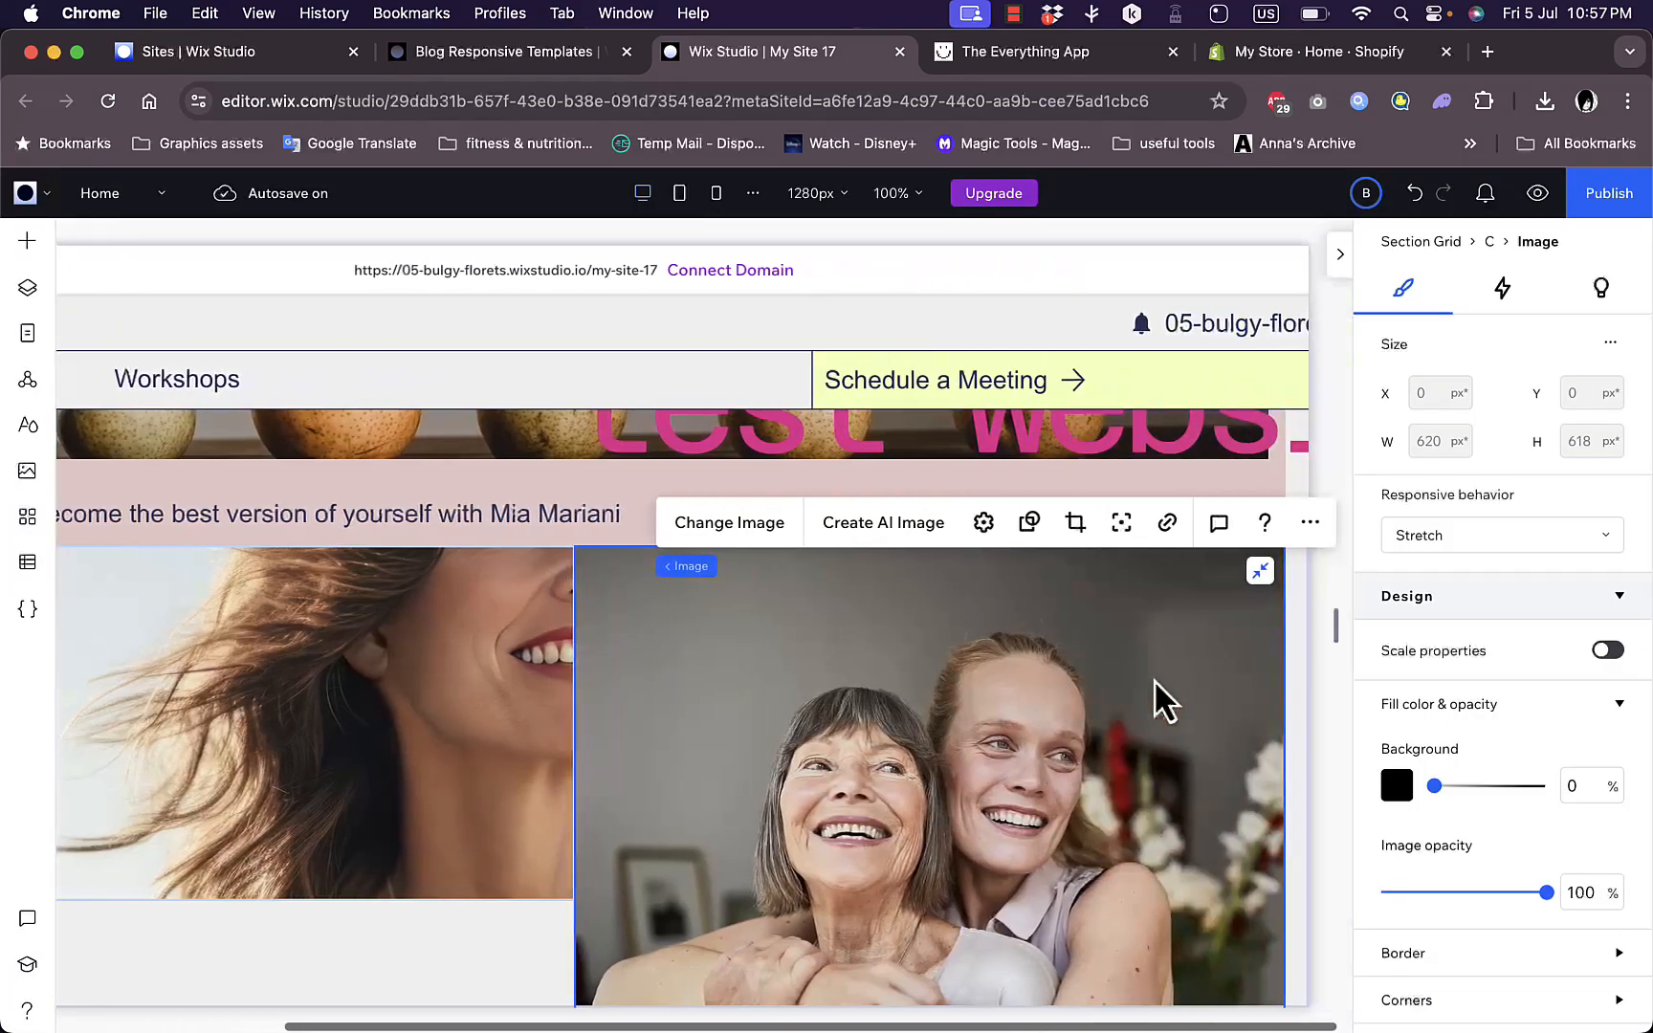
{"action": "left_click", "coordinate": [1166, 522]}
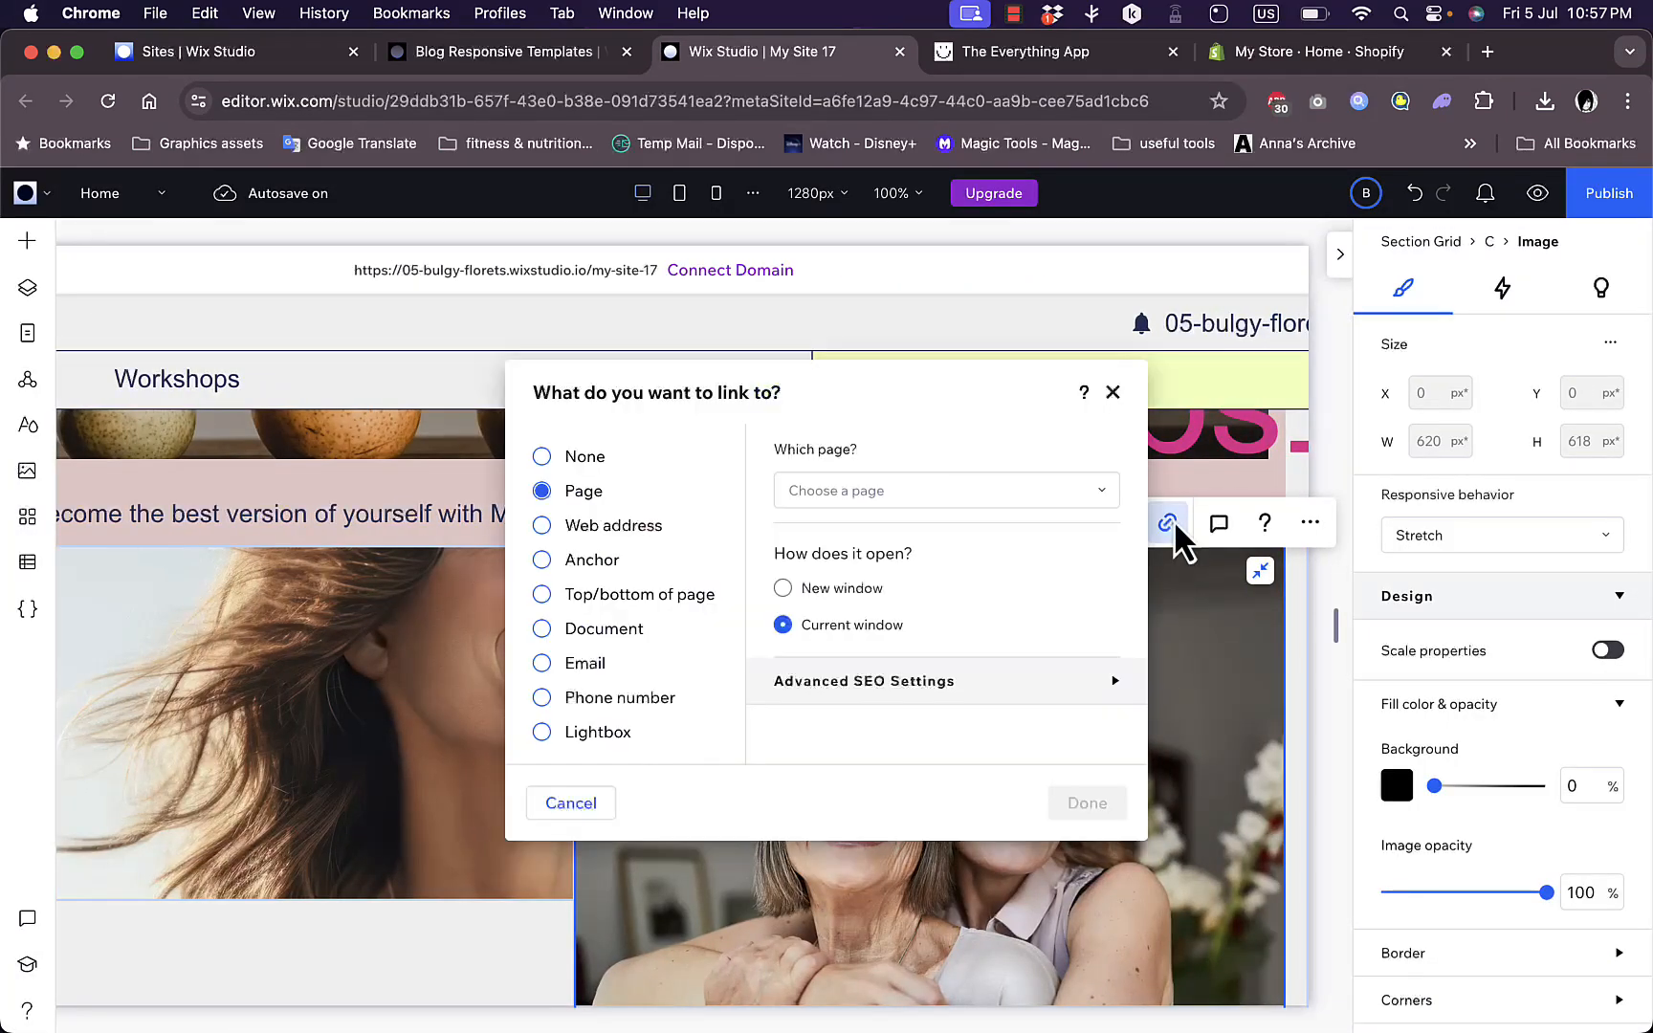
{"action": "left_click", "coordinate": [597, 527]}
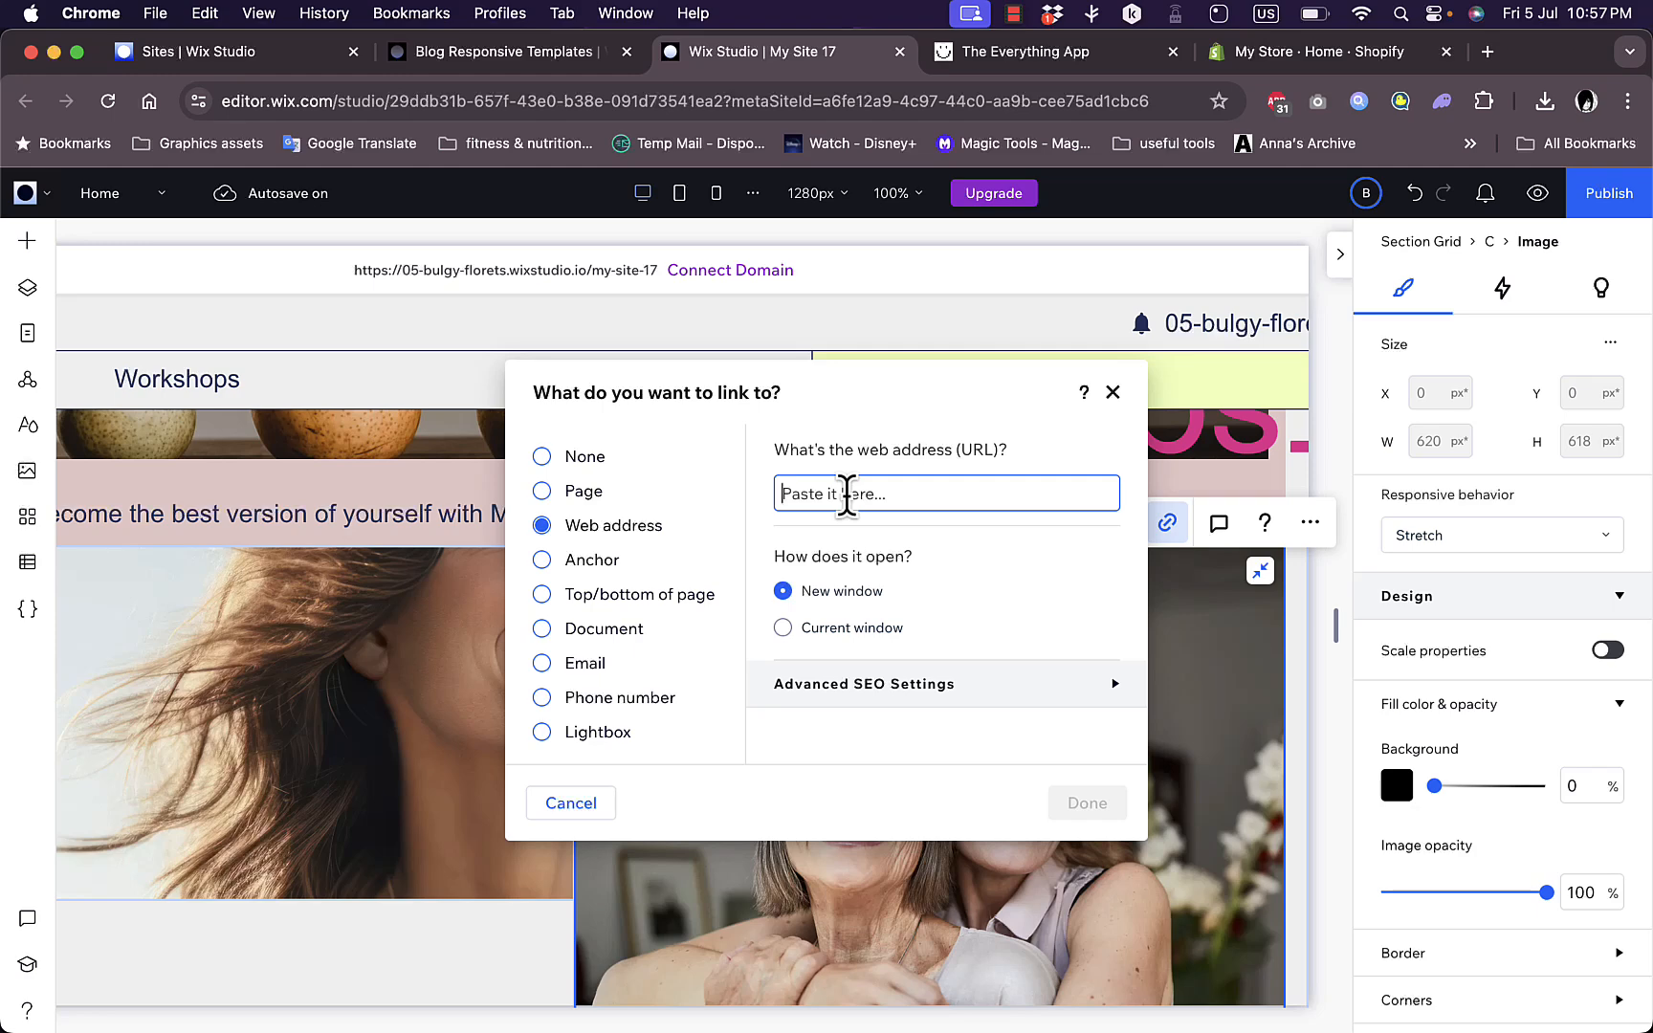
{"action": "type", "text": "google.c"}
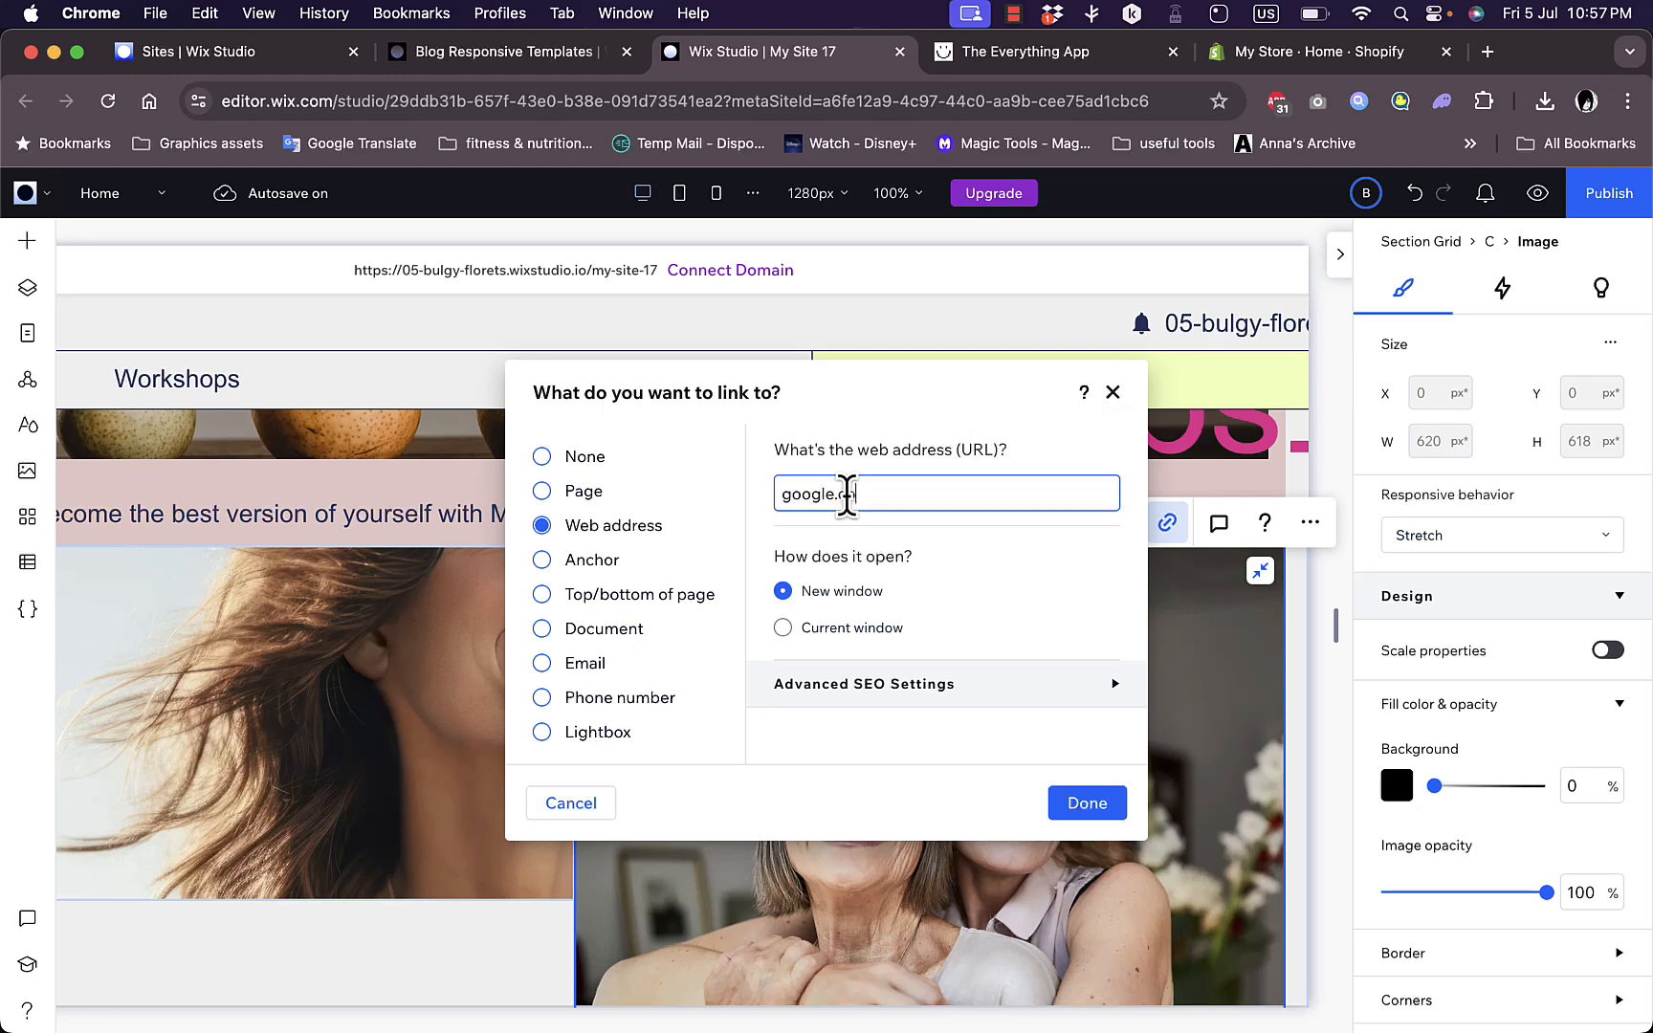
{"action": "type", "text": "om"}
{"action": "left_click", "coordinate": [1073, 804]}
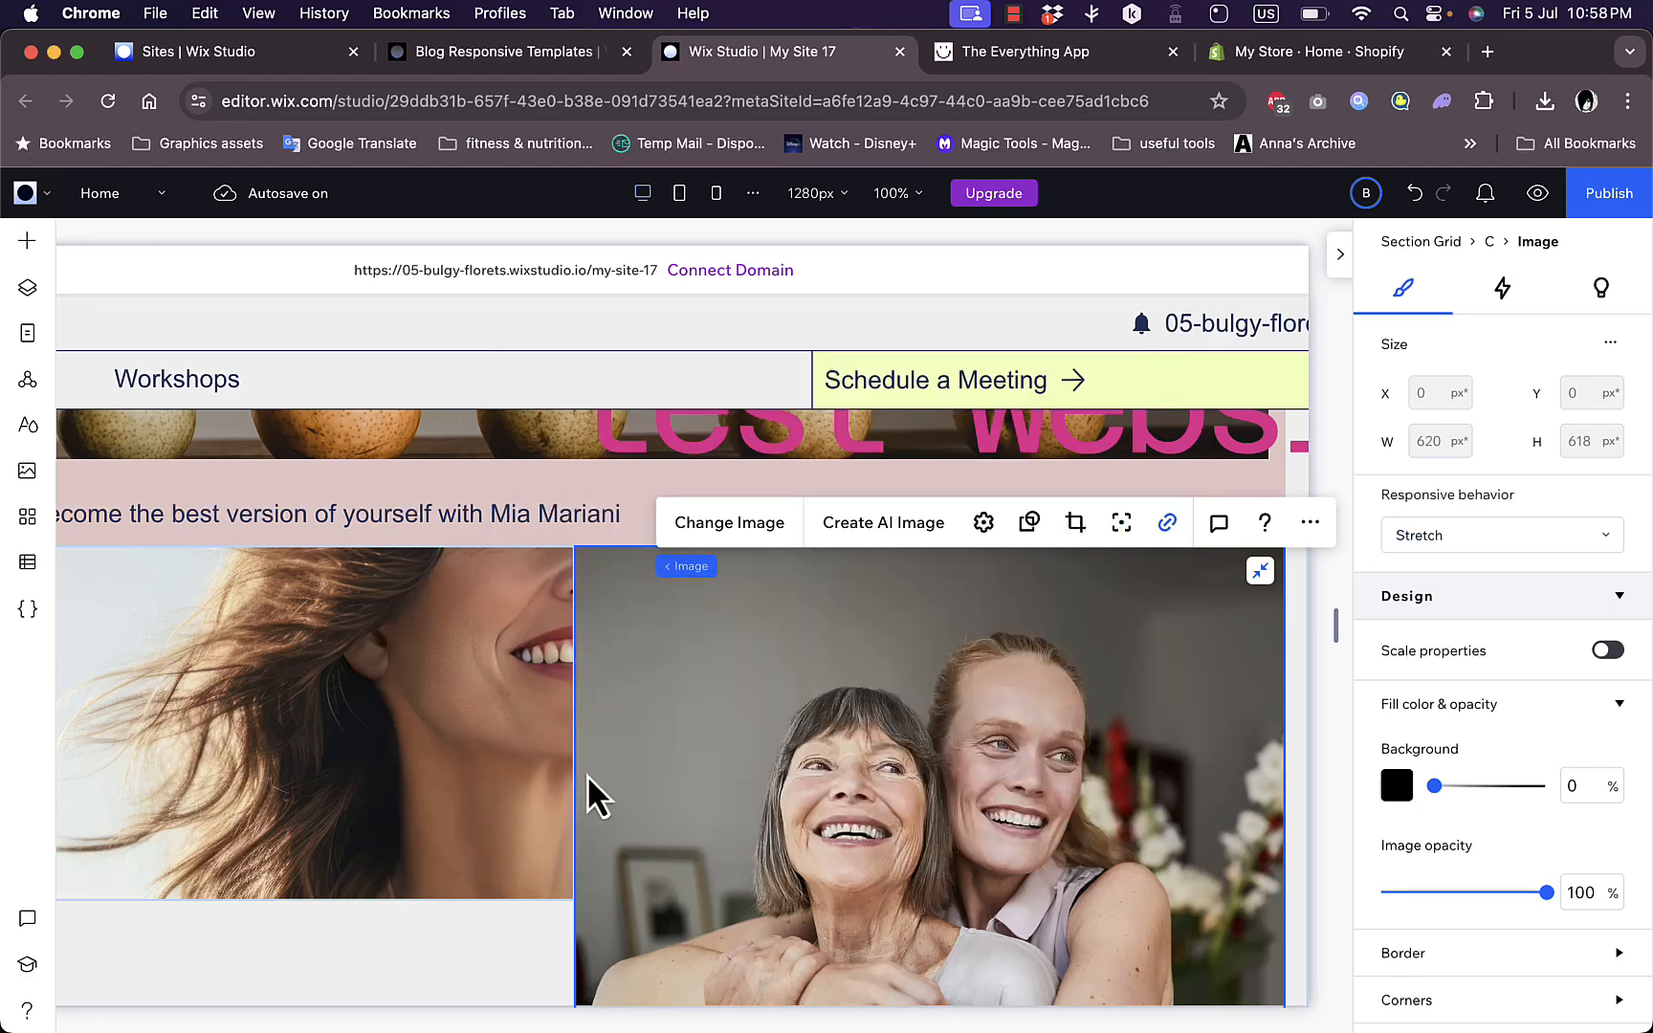
- Place a new button in the empty cell beside the book image, at about X 209 px, Y 103 px
{"action": "scroll", "coordinate": [586, 774], "scroll_direction": "down", "scroll_amount": 10}
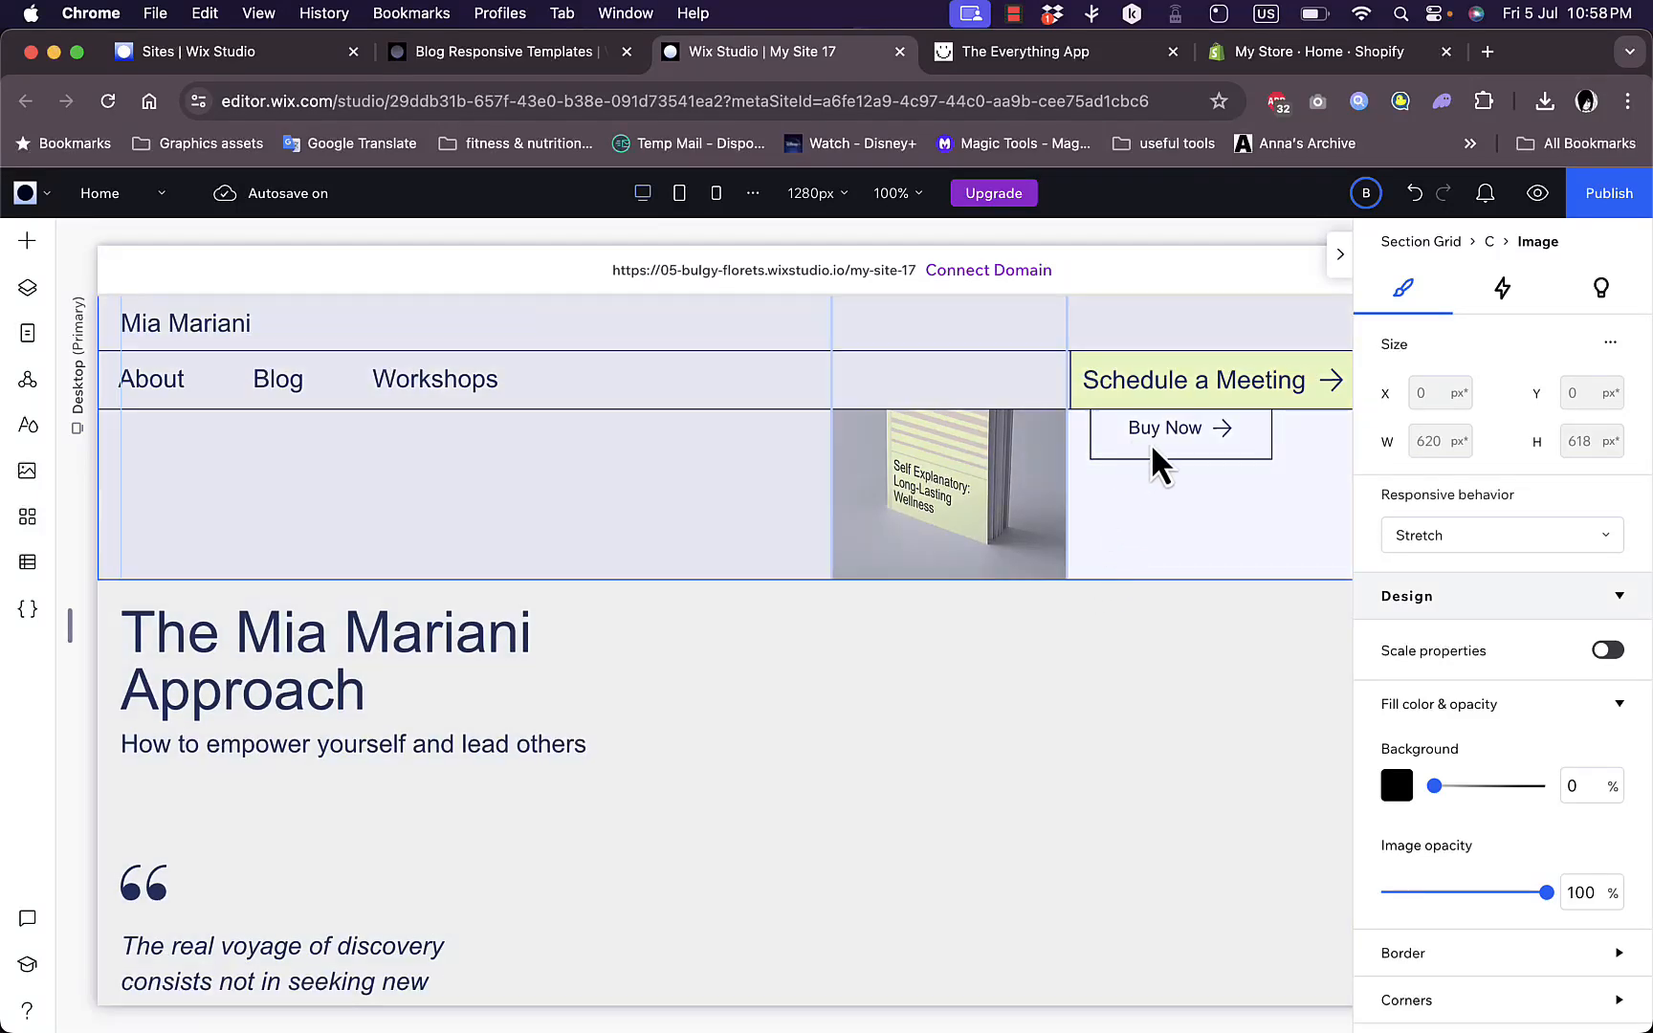
{"action": "scroll", "coordinate": [1151, 443], "scroll_direction": "up", "scroll_amount": 5}
{"action": "scroll", "coordinate": [1151, 443], "scroll_direction": "right", "scroll_amount": 2}
{"action": "scroll", "coordinate": [1151, 443], "scroll_direction": "left", "scroll_amount": 2}
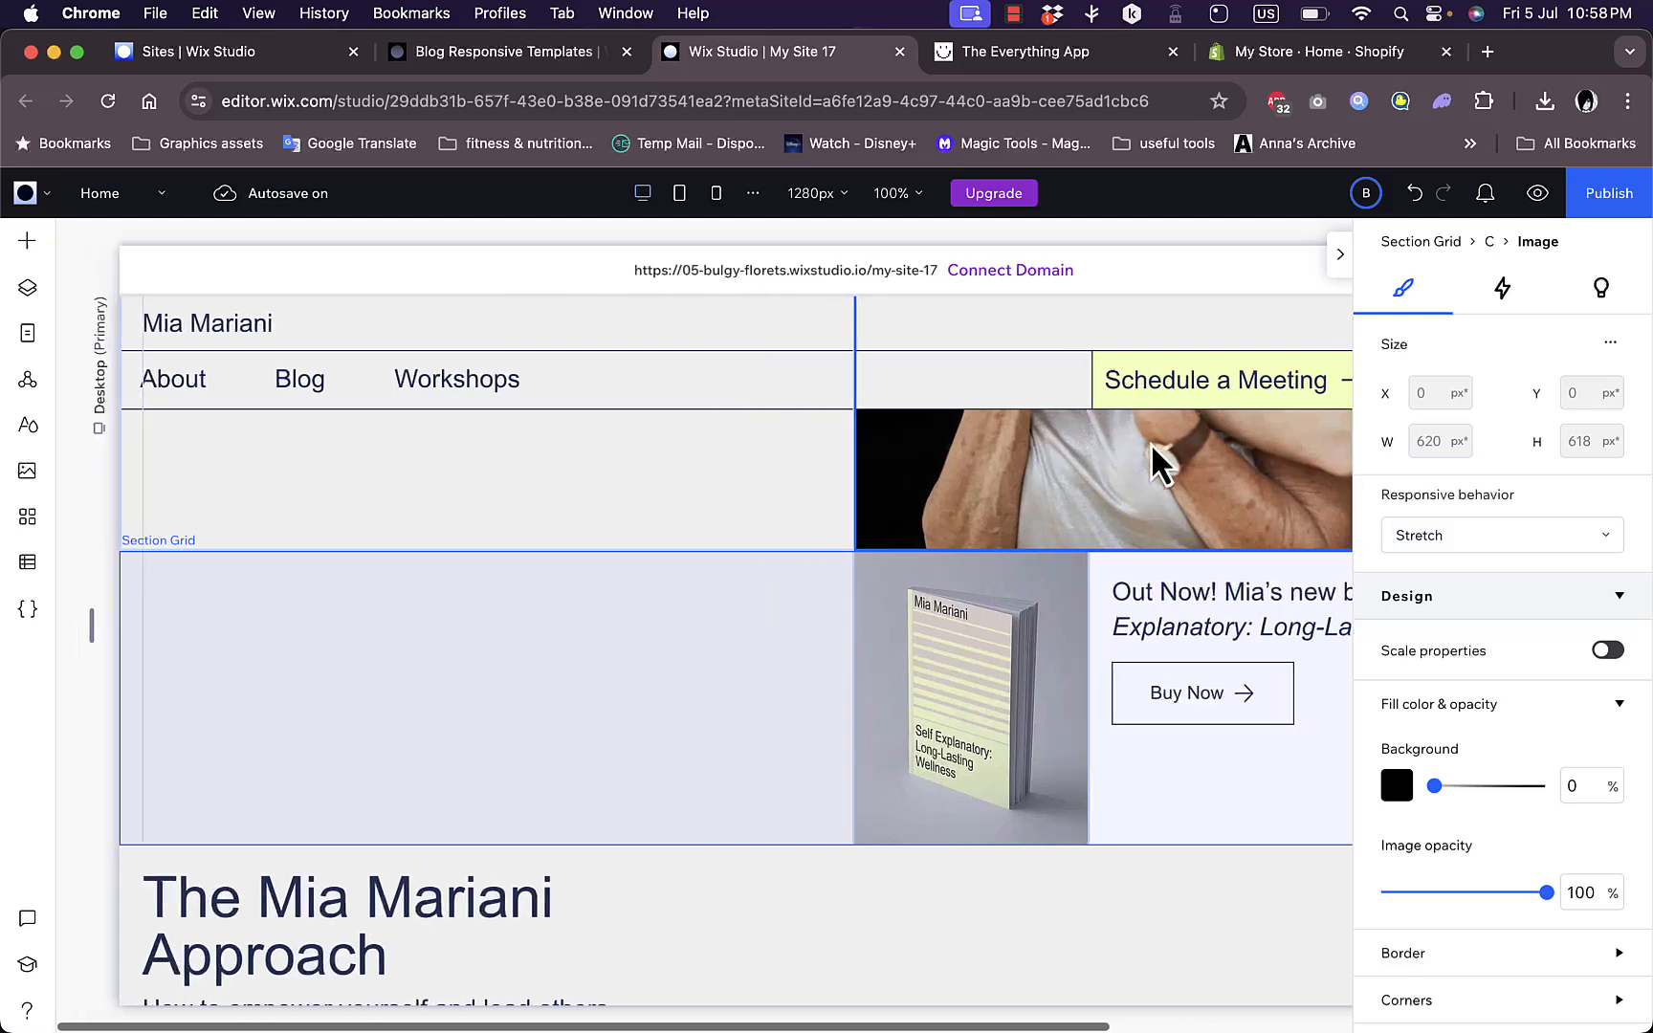
{"action": "left_click", "coordinate": [29, 245]}
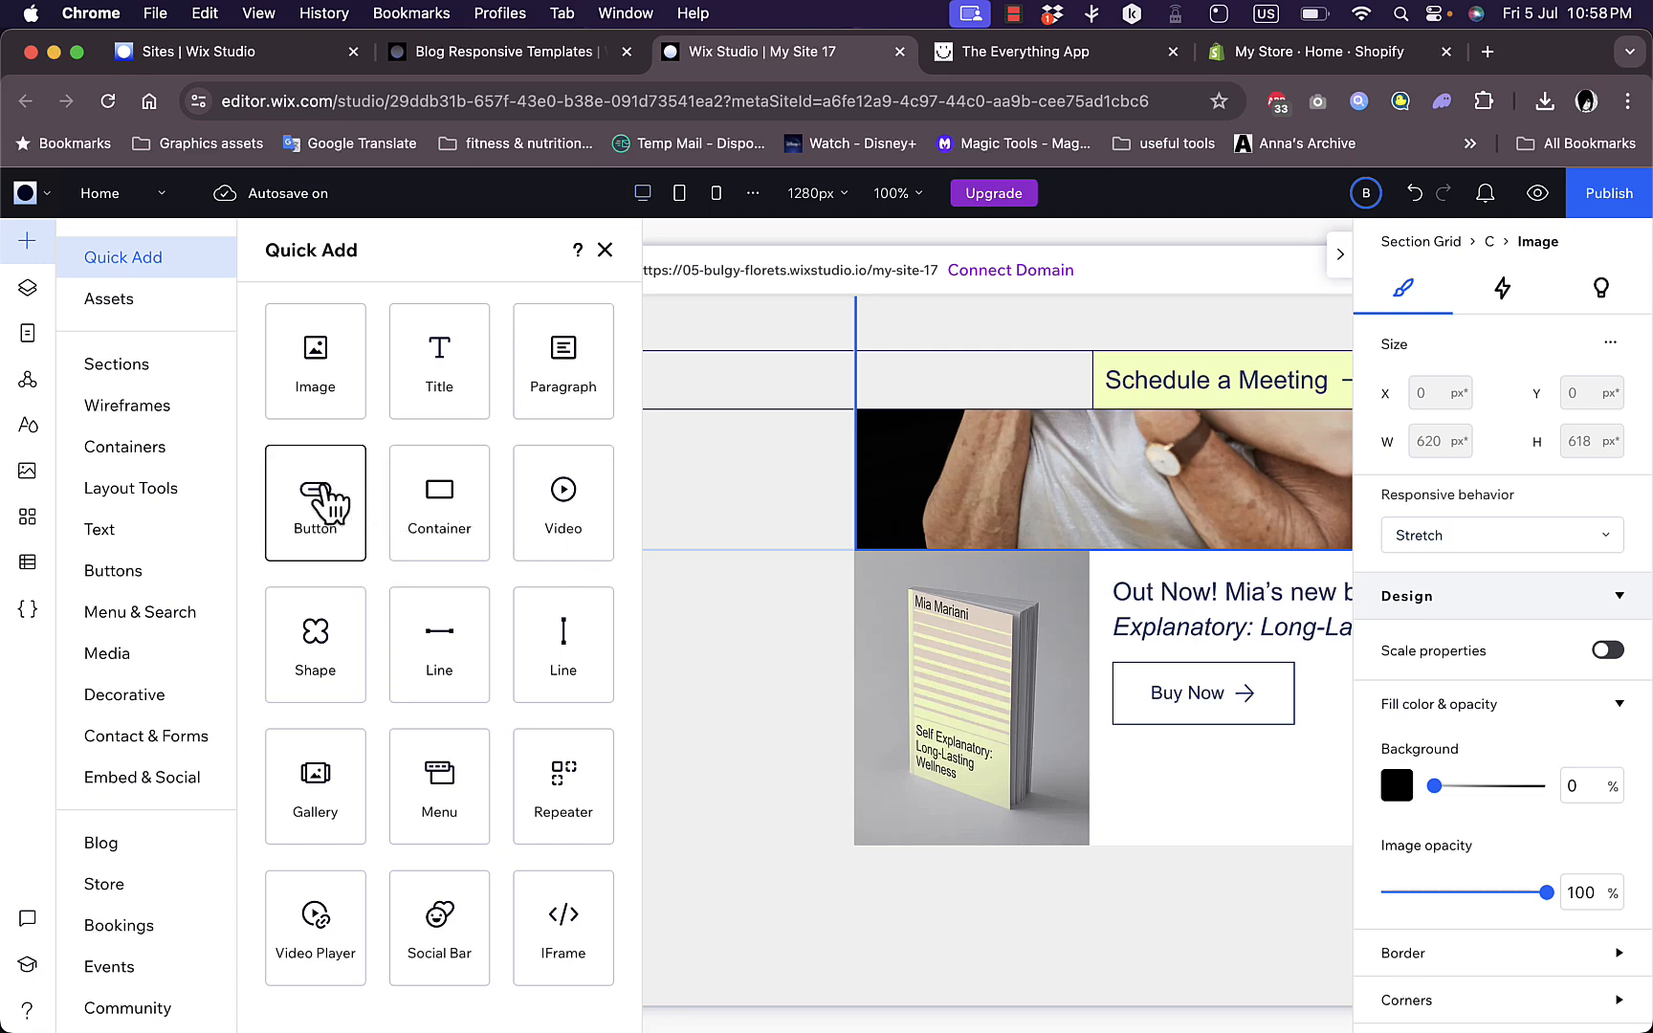
{"action": "left_click_drag", "start_coordinate": [330, 503], "coordinate": [482, 691]}
- Change the new button's text to "click me!" and set its background opacity to 43%
{"action": "left_click", "coordinate": [478, 616]}
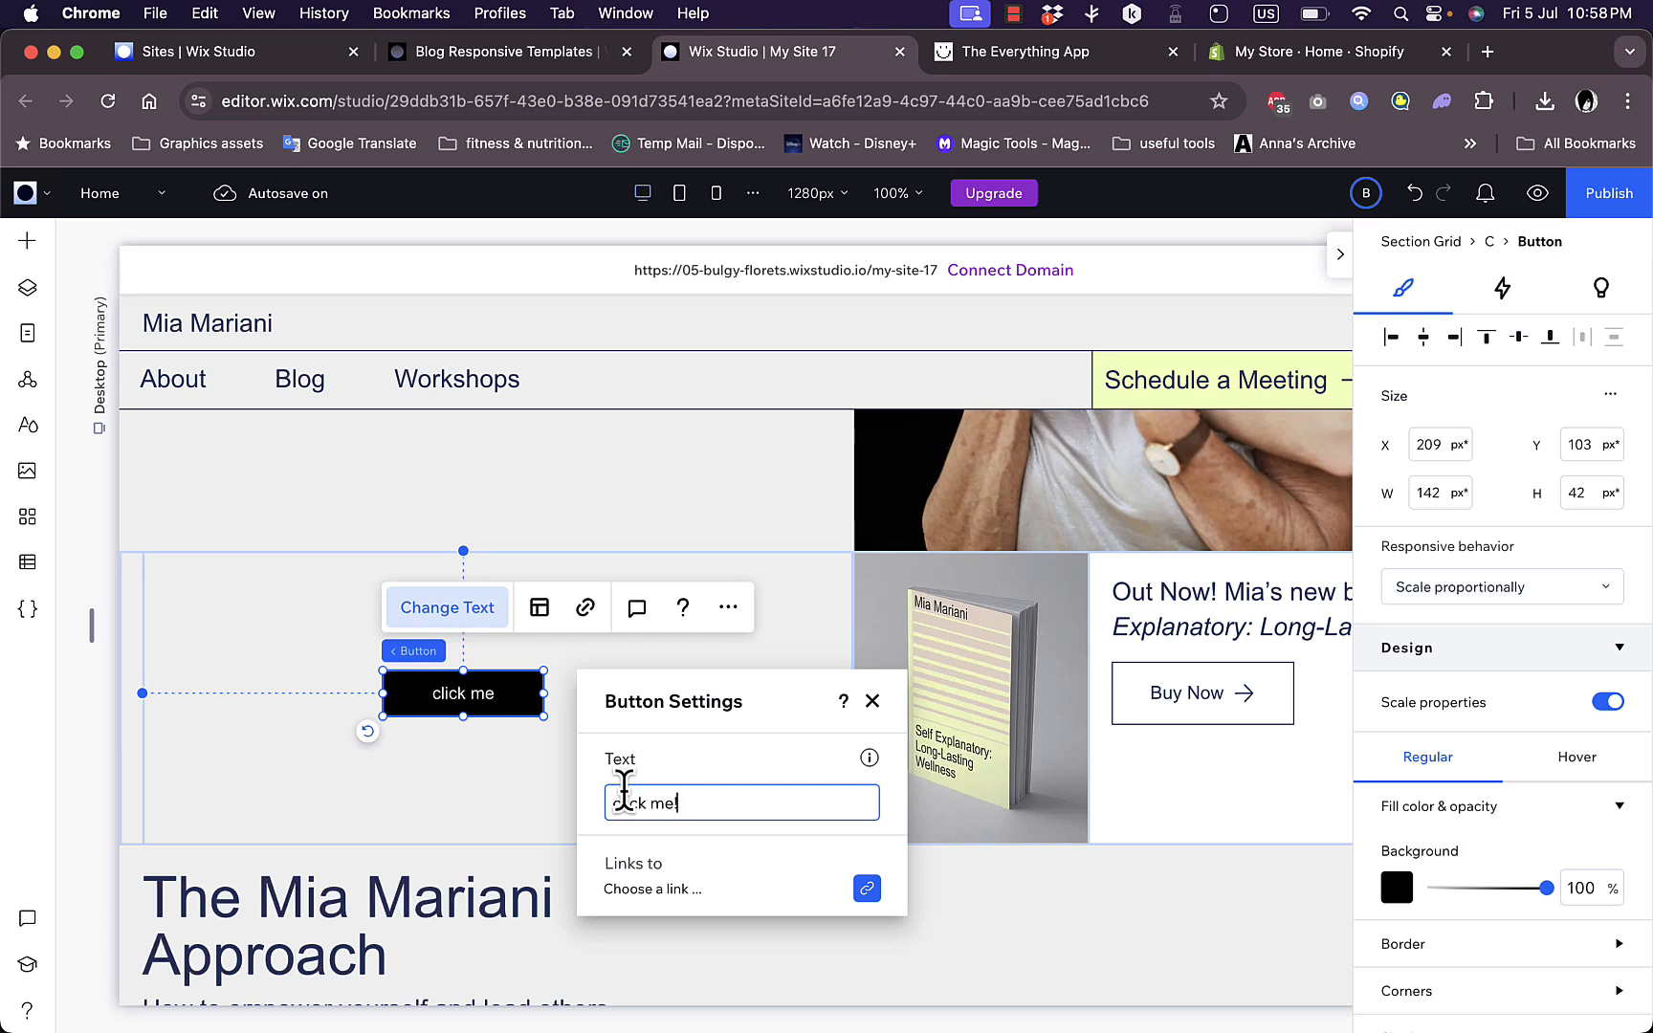
{"action": "left_click", "coordinate": [873, 702]}
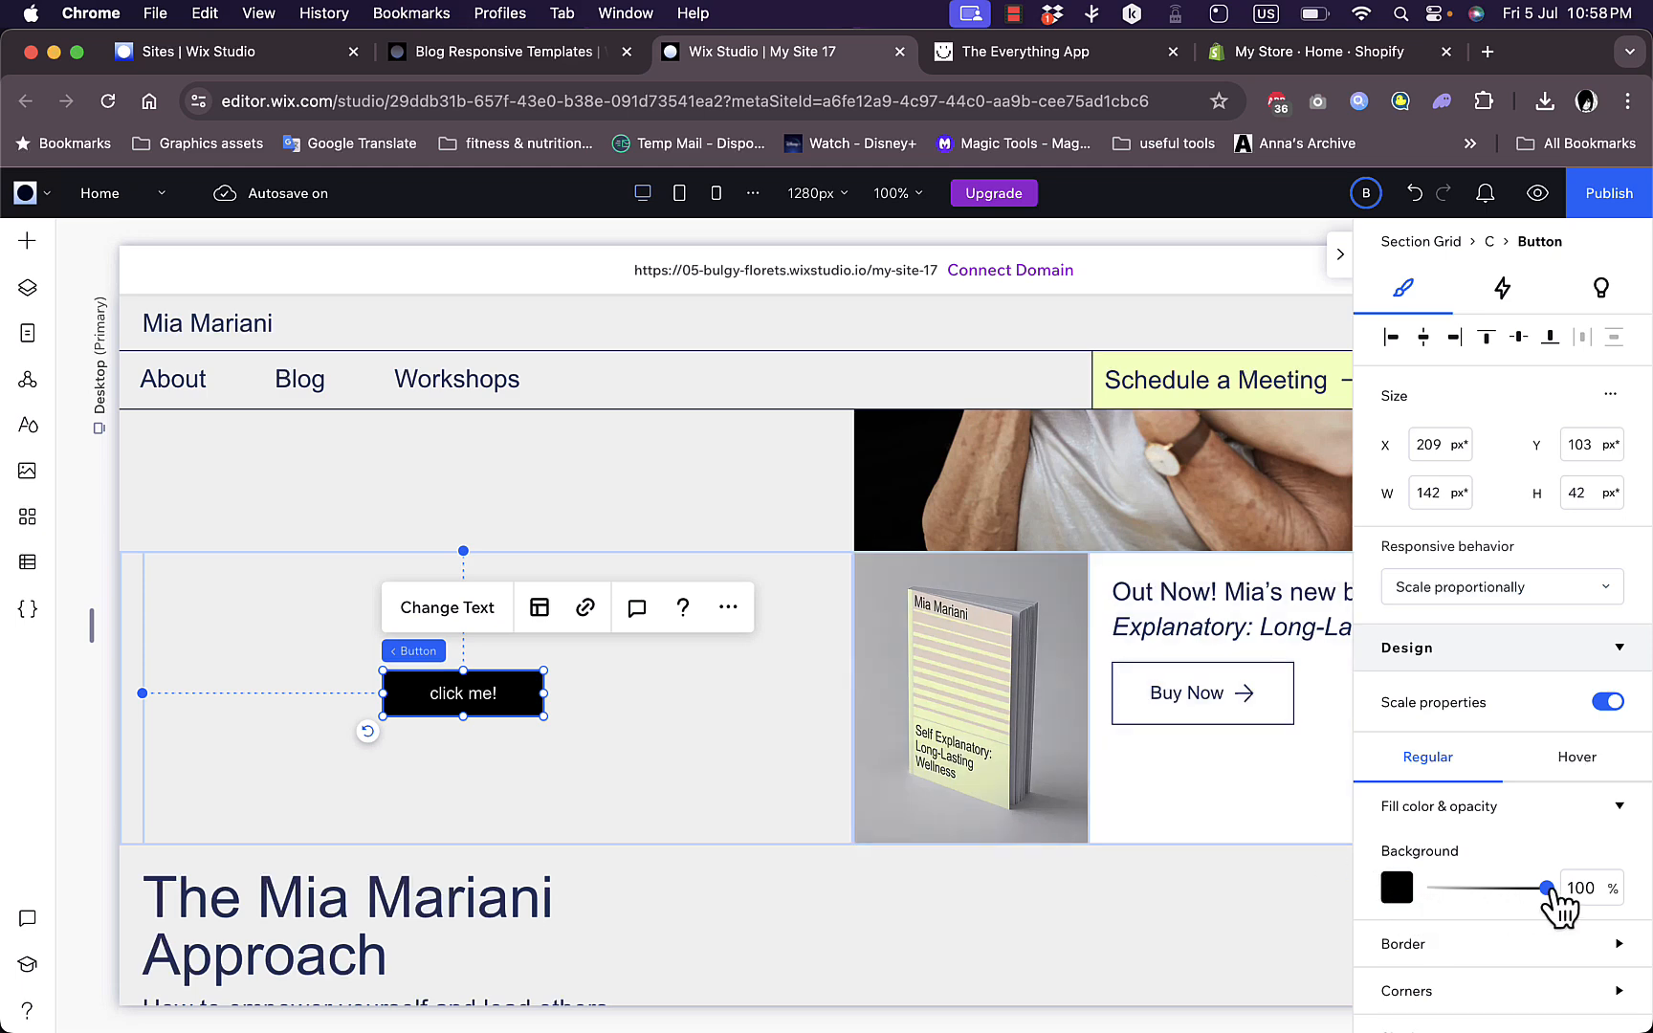
{"action": "left_click_drag", "start_coordinate": [1546, 888], "coordinate": [1482, 890]}
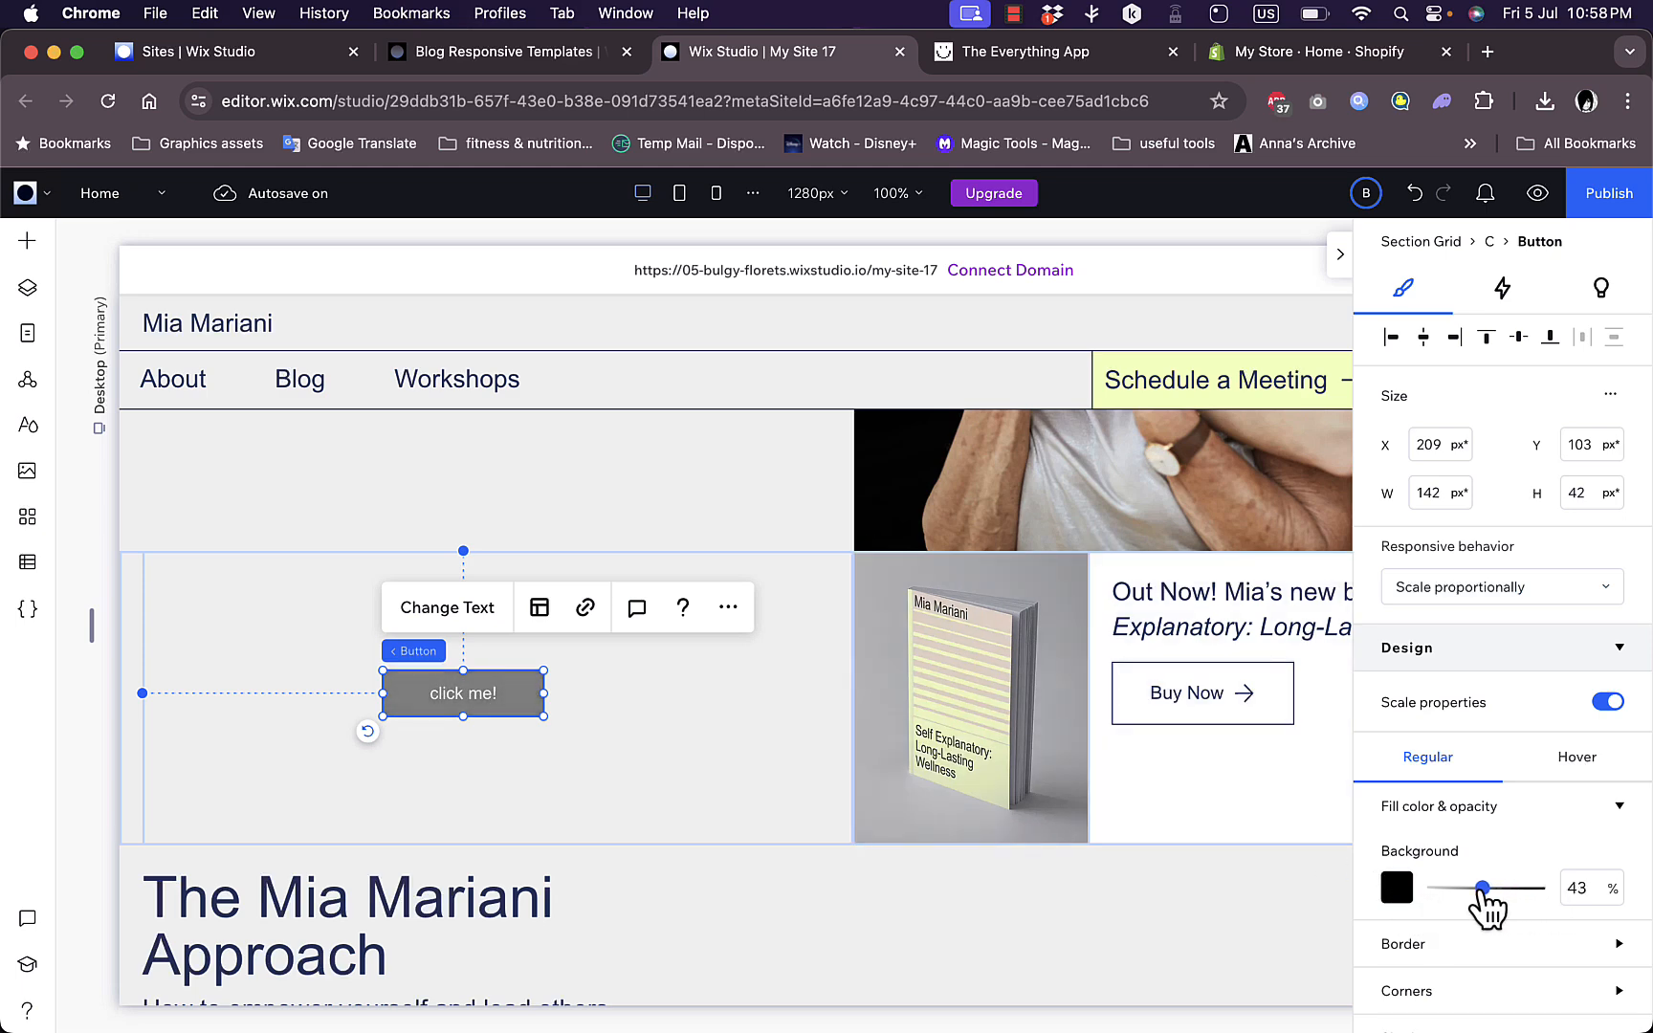
- Review the "click me!" button's layout direction, alignment, border width and corner radius options, leaving the border at 0 px
{"action": "mouse_move", "coordinate": [421, 666]}
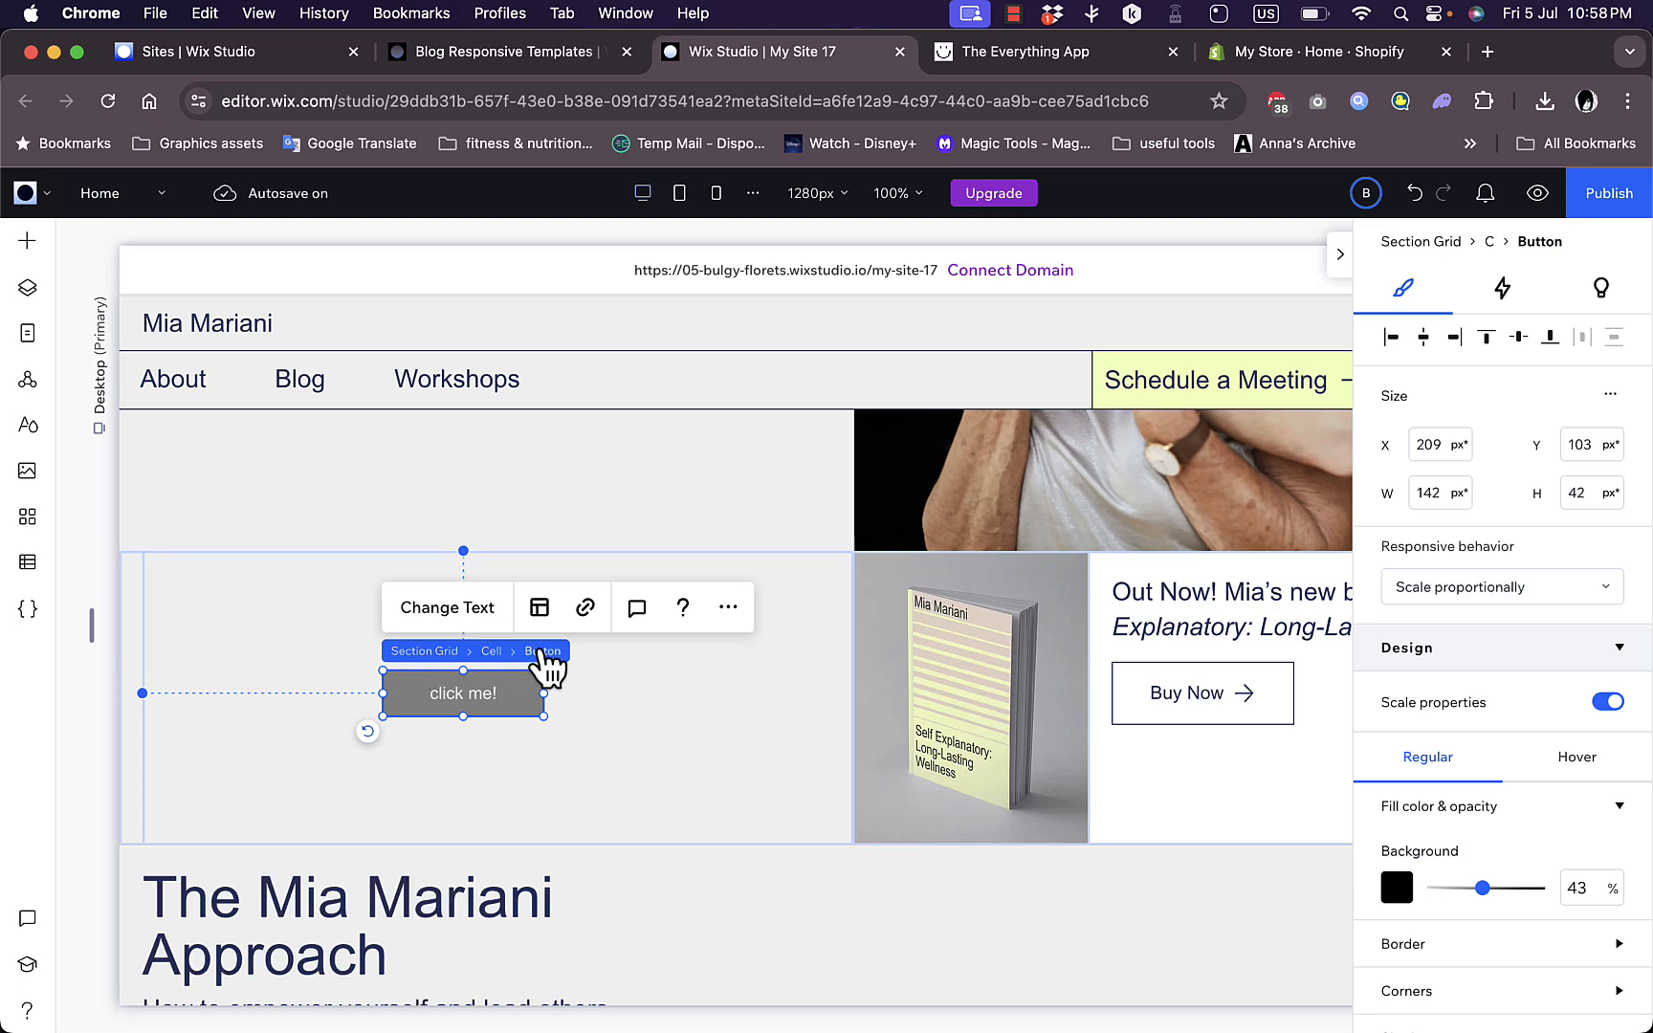
{"action": "left_click", "coordinate": [541, 610]}
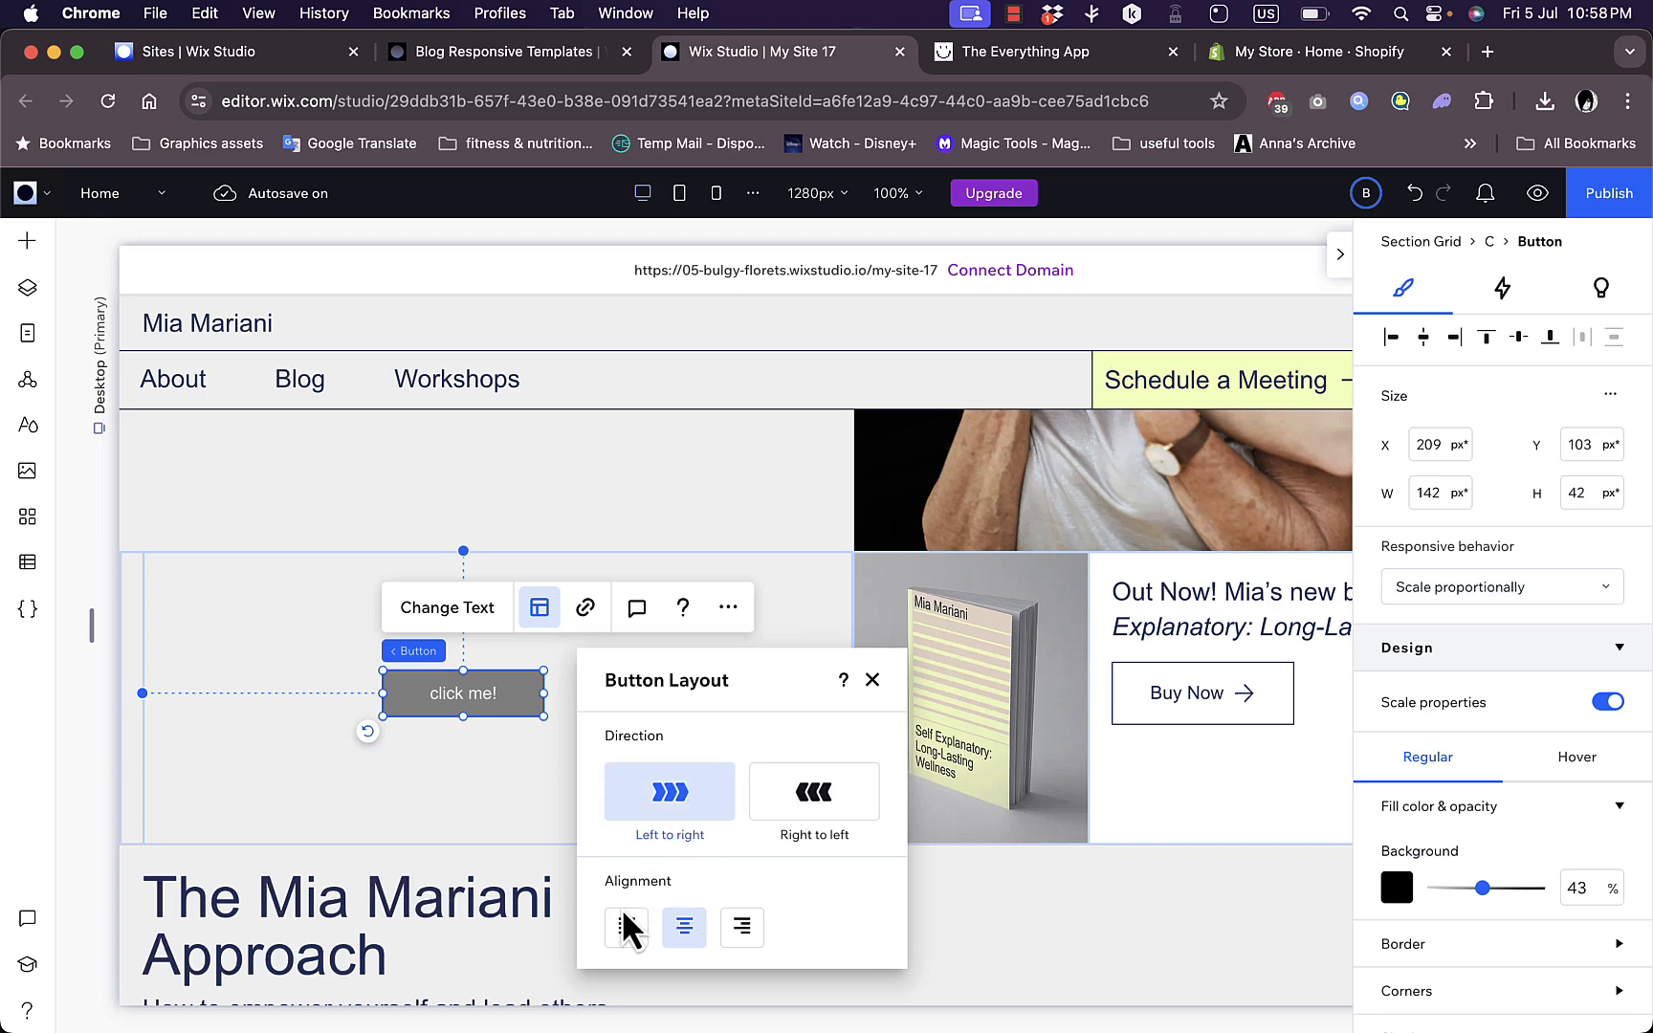
{"action": "left_click", "coordinate": [870, 678]}
{"action": "scroll", "coordinate": [1578, 794], "scroll_direction": "down", "scroll_amount": 4}
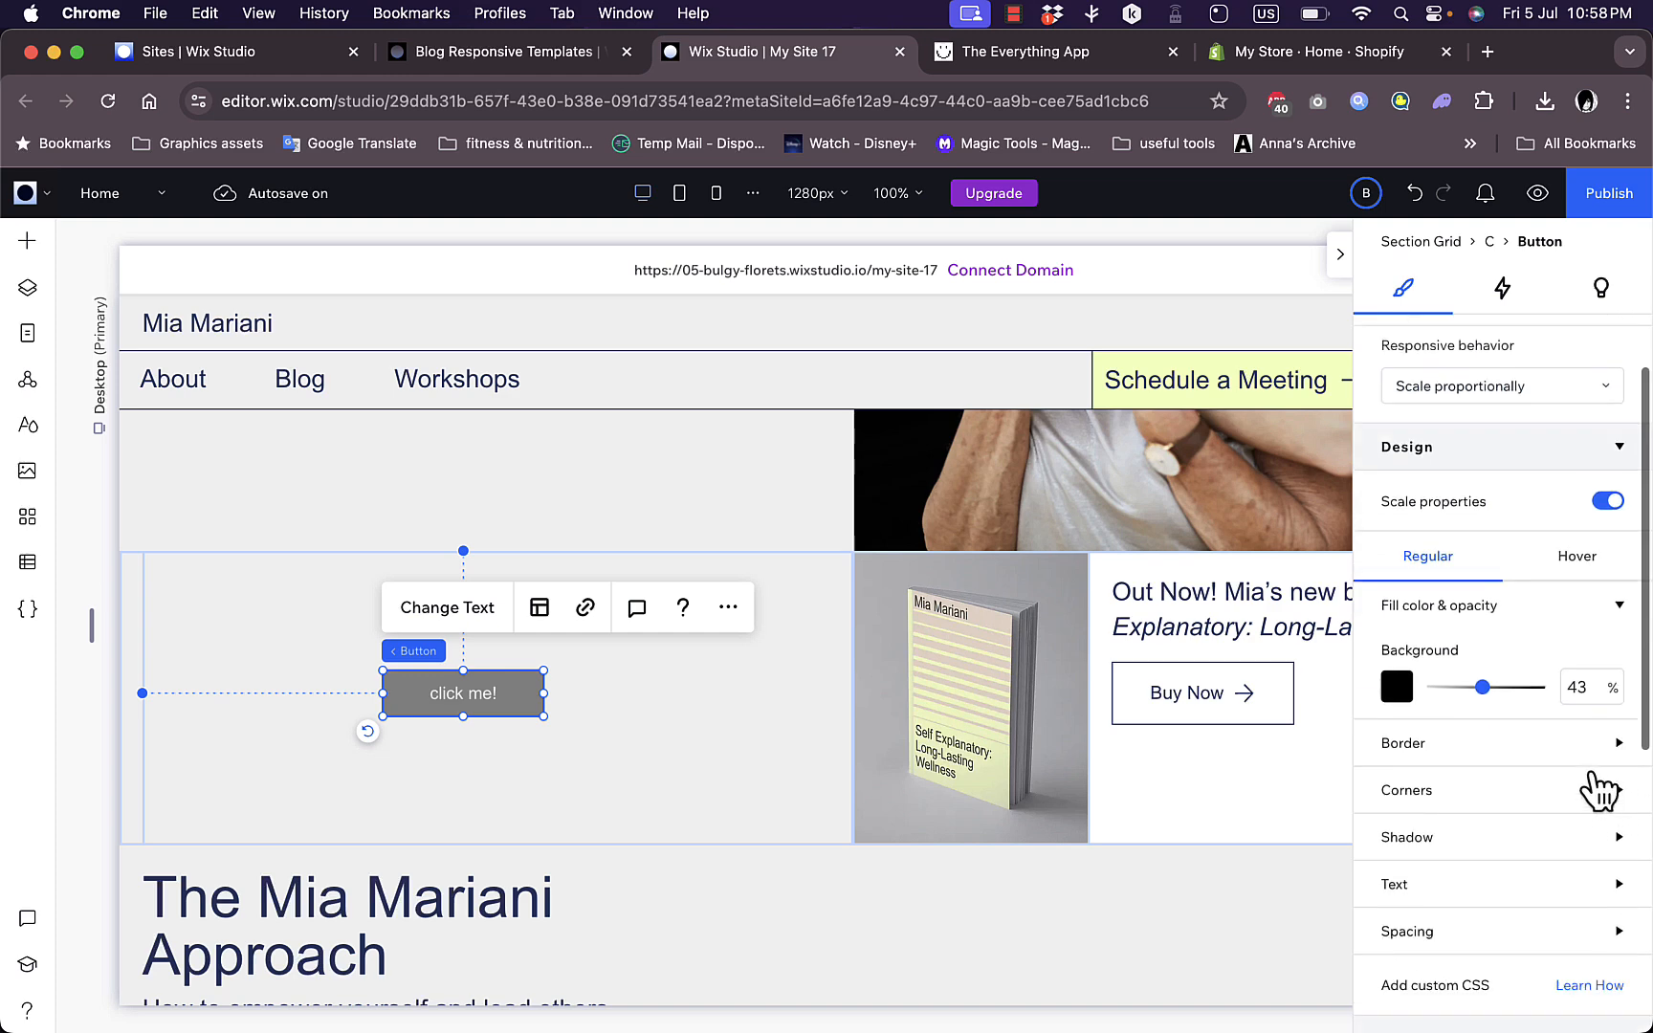
{"action": "left_click", "coordinate": [1616, 743]}
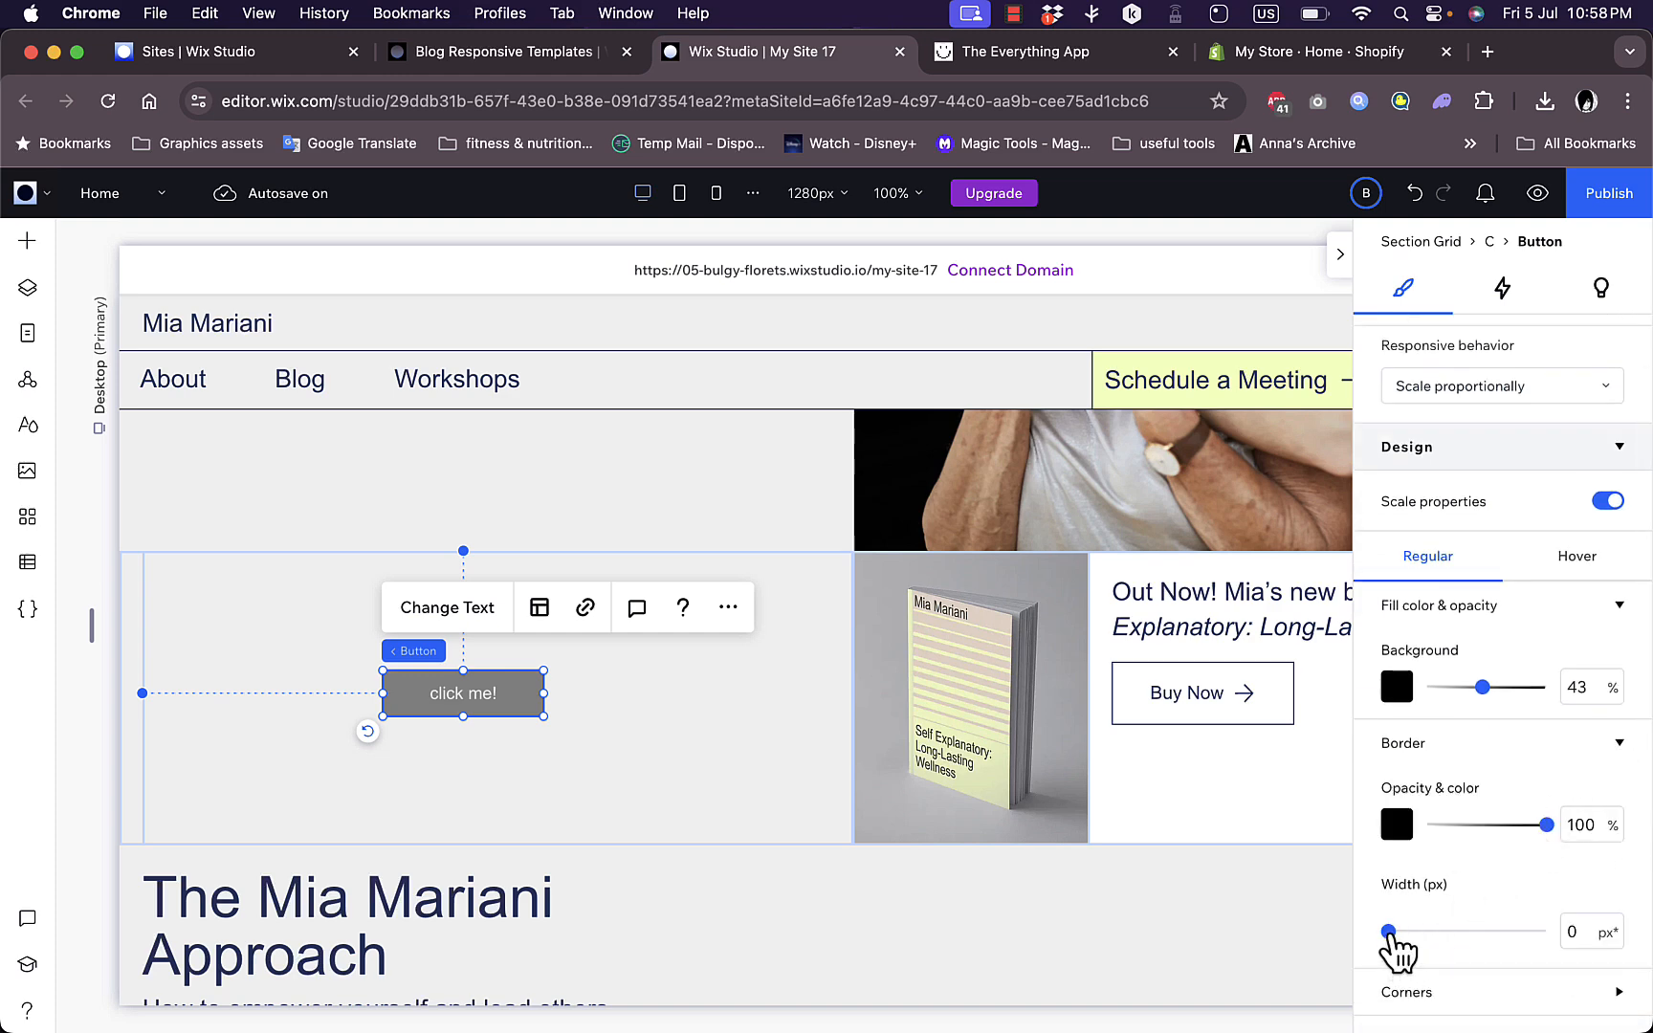
{"action": "mouse_move", "coordinate": [1409, 930]}
{"action": "left_mouse_down"}
{"action": "mouse_move", "coordinate": [1441, 931]}
{"action": "mouse_move", "coordinate": [1387, 930]}
{"action": "left_mouse_up"}
{"action": "left_click", "coordinate": [1423, 992]}
{"action": "scroll", "coordinate": [1420, 948], "scroll_direction": "down", "scroll_amount": 5}
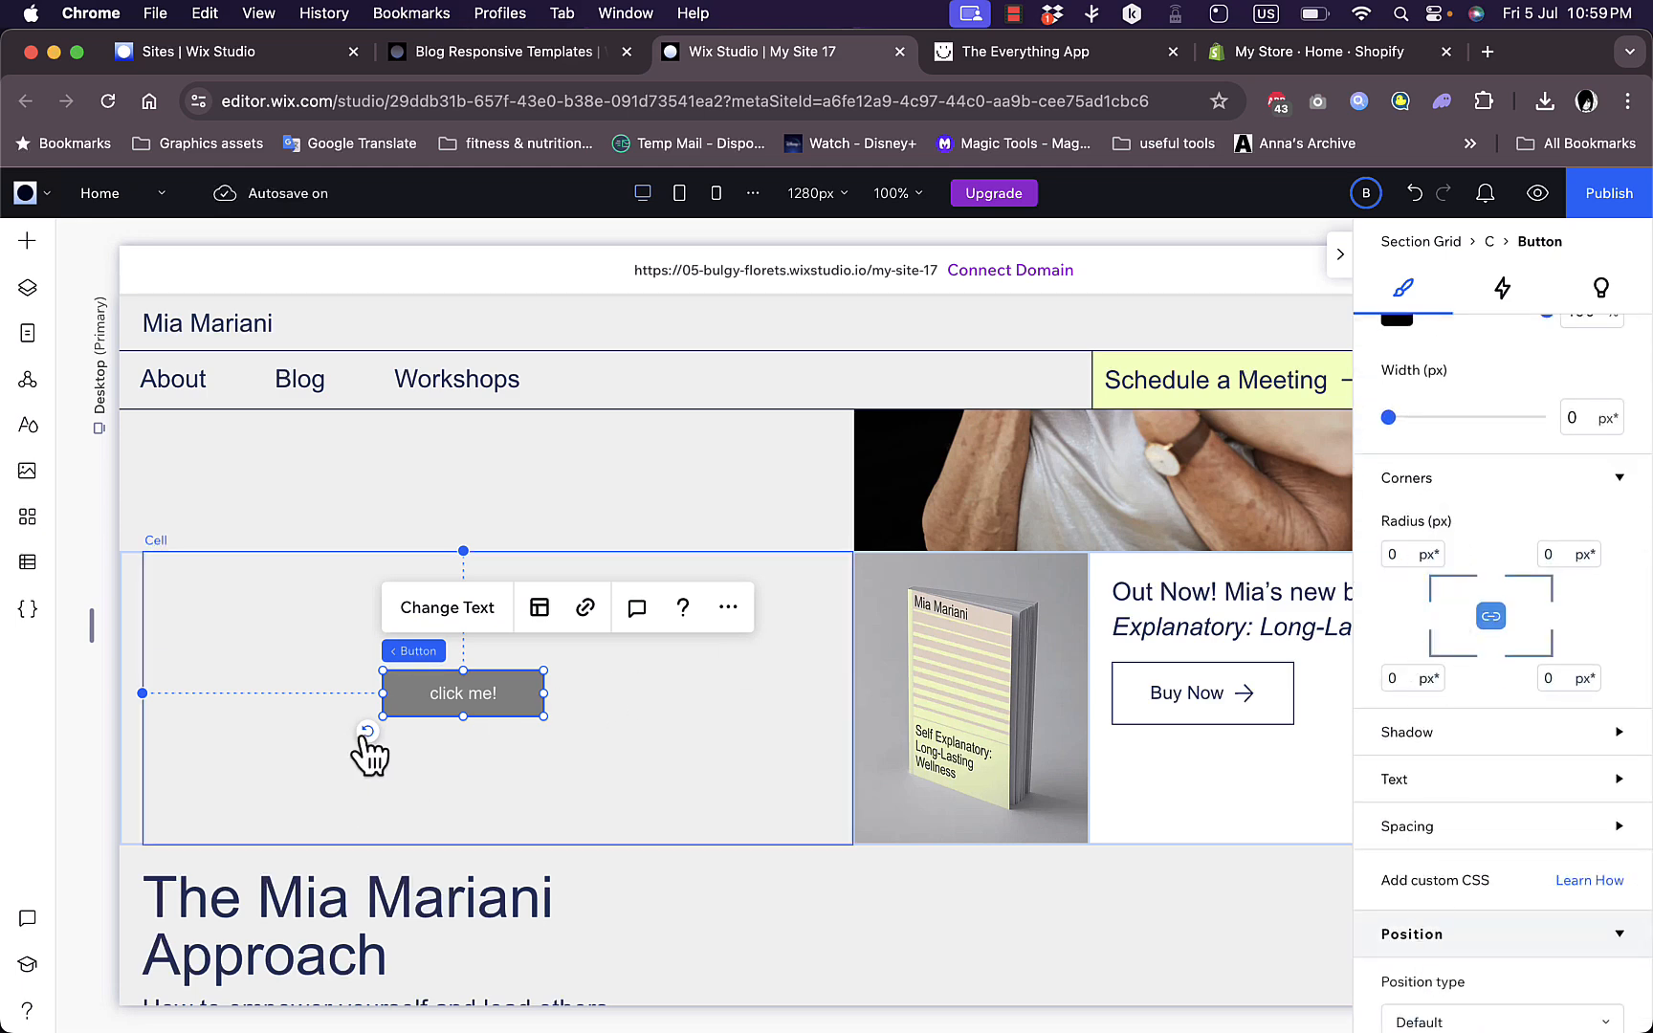
- Browse the saved assets and the designed section templates, including the Welcome, Projects and Testimonials categories
{"action": "left_click", "coordinate": [26, 242]}
{"action": "left_click", "coordinate": [160, 318]}
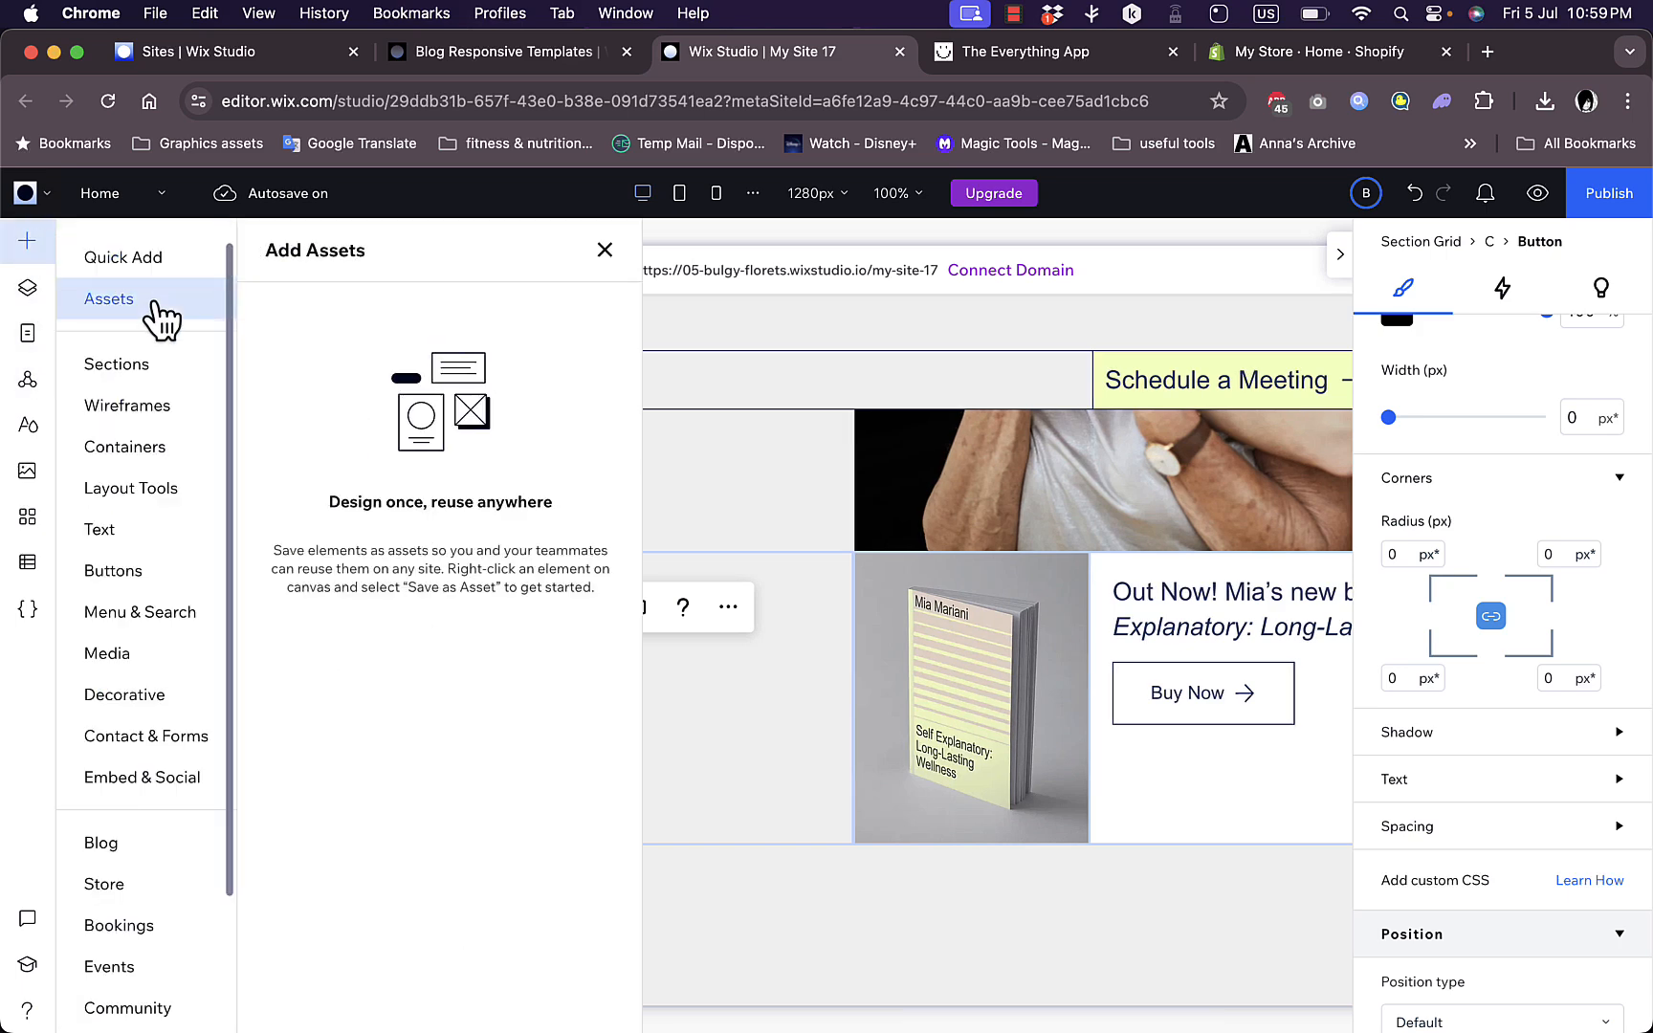
{"action": "left_click", "coordinate": [141, 370]}
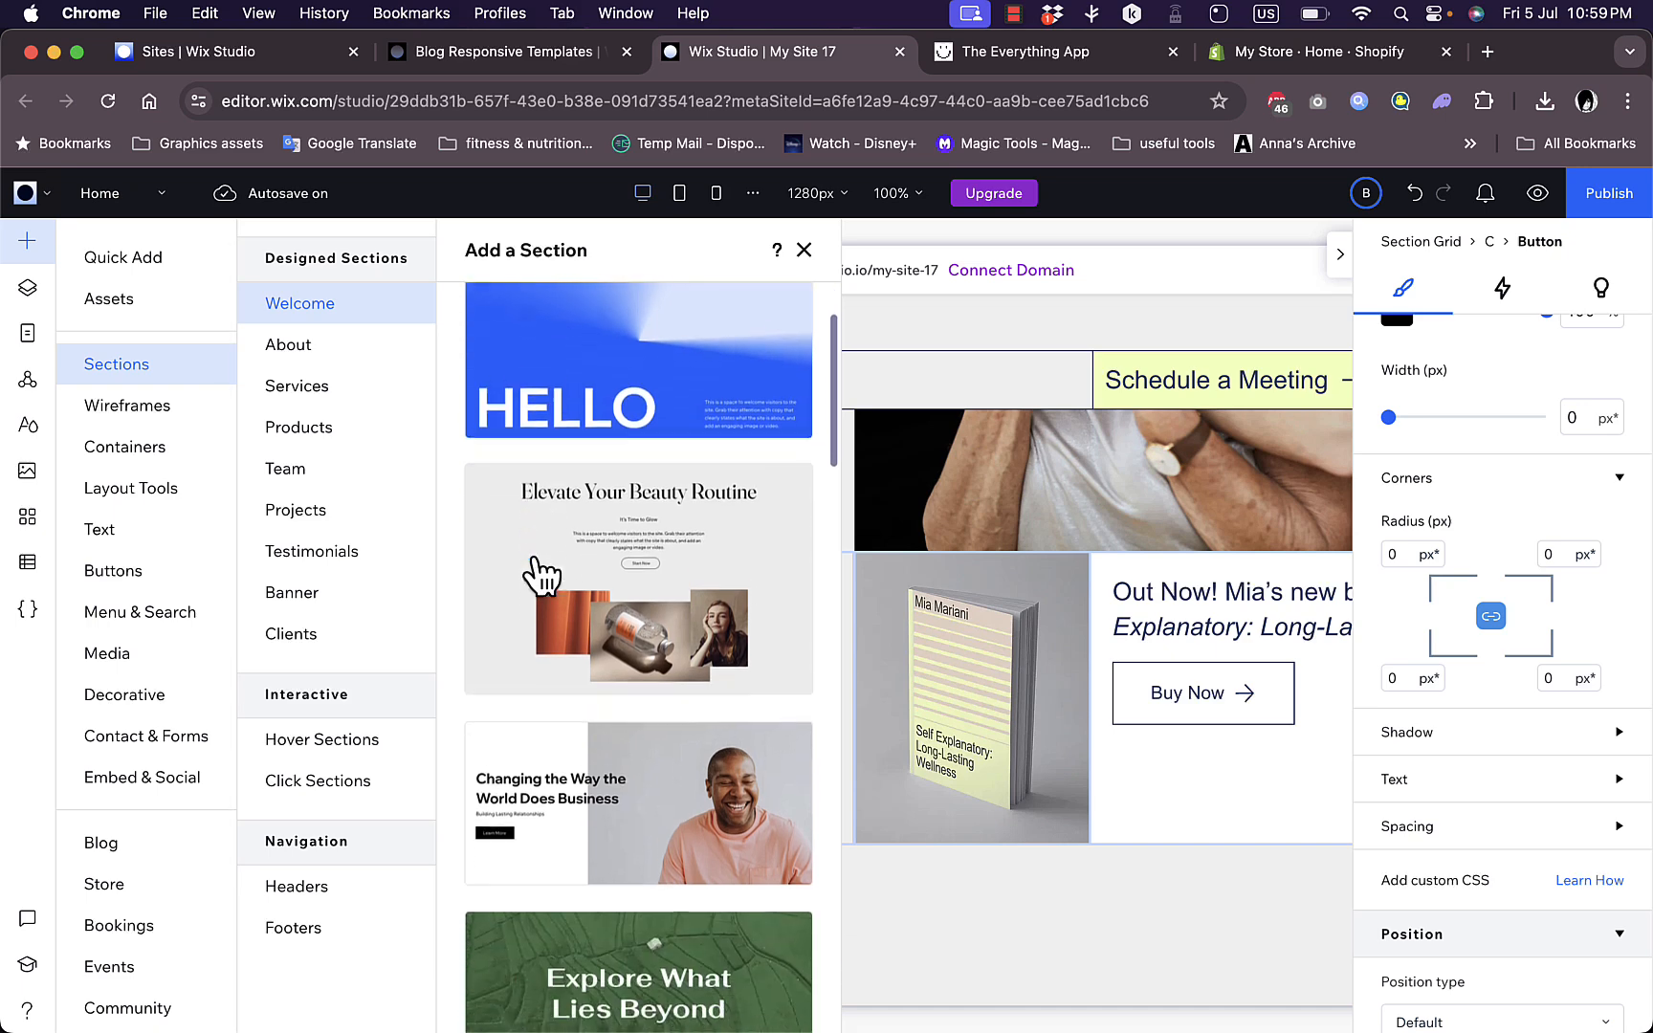
{"action": "scroll", "coordinate": [539, 574], "scroll_direction": "down", "scroll_amount": 3}
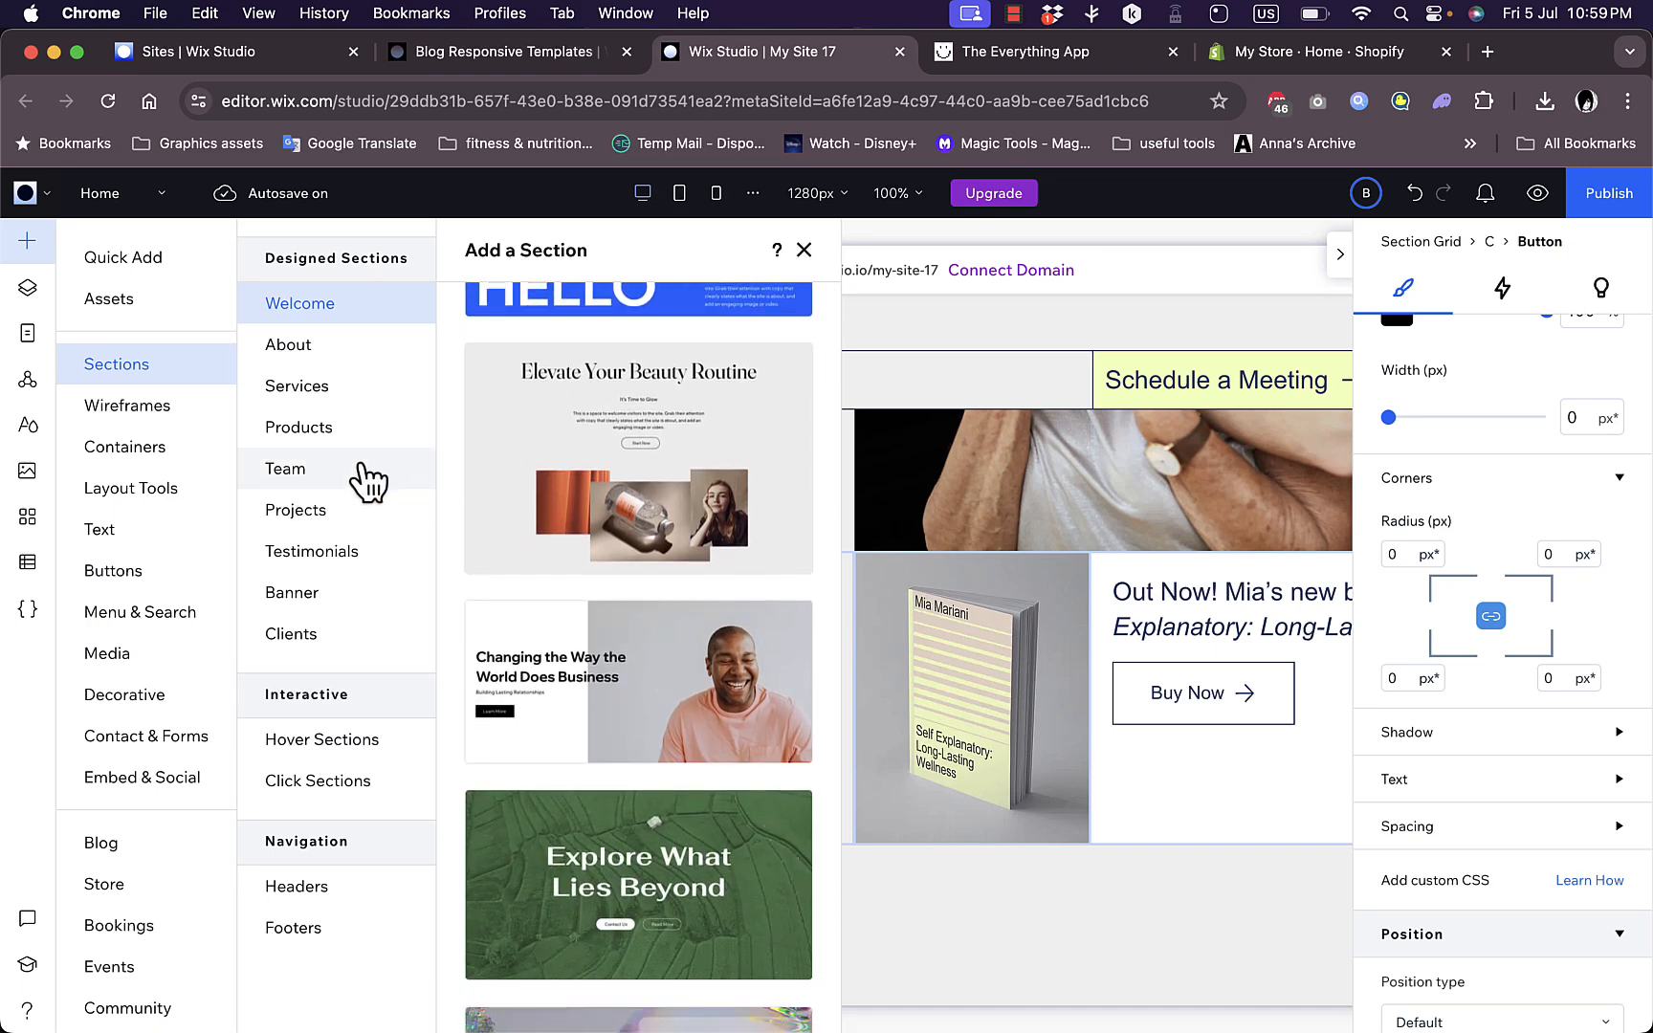
{"action": "left_click", "coordinate": [330, 514]}
{"action": "left_click", "coordinate": [325, 560]}
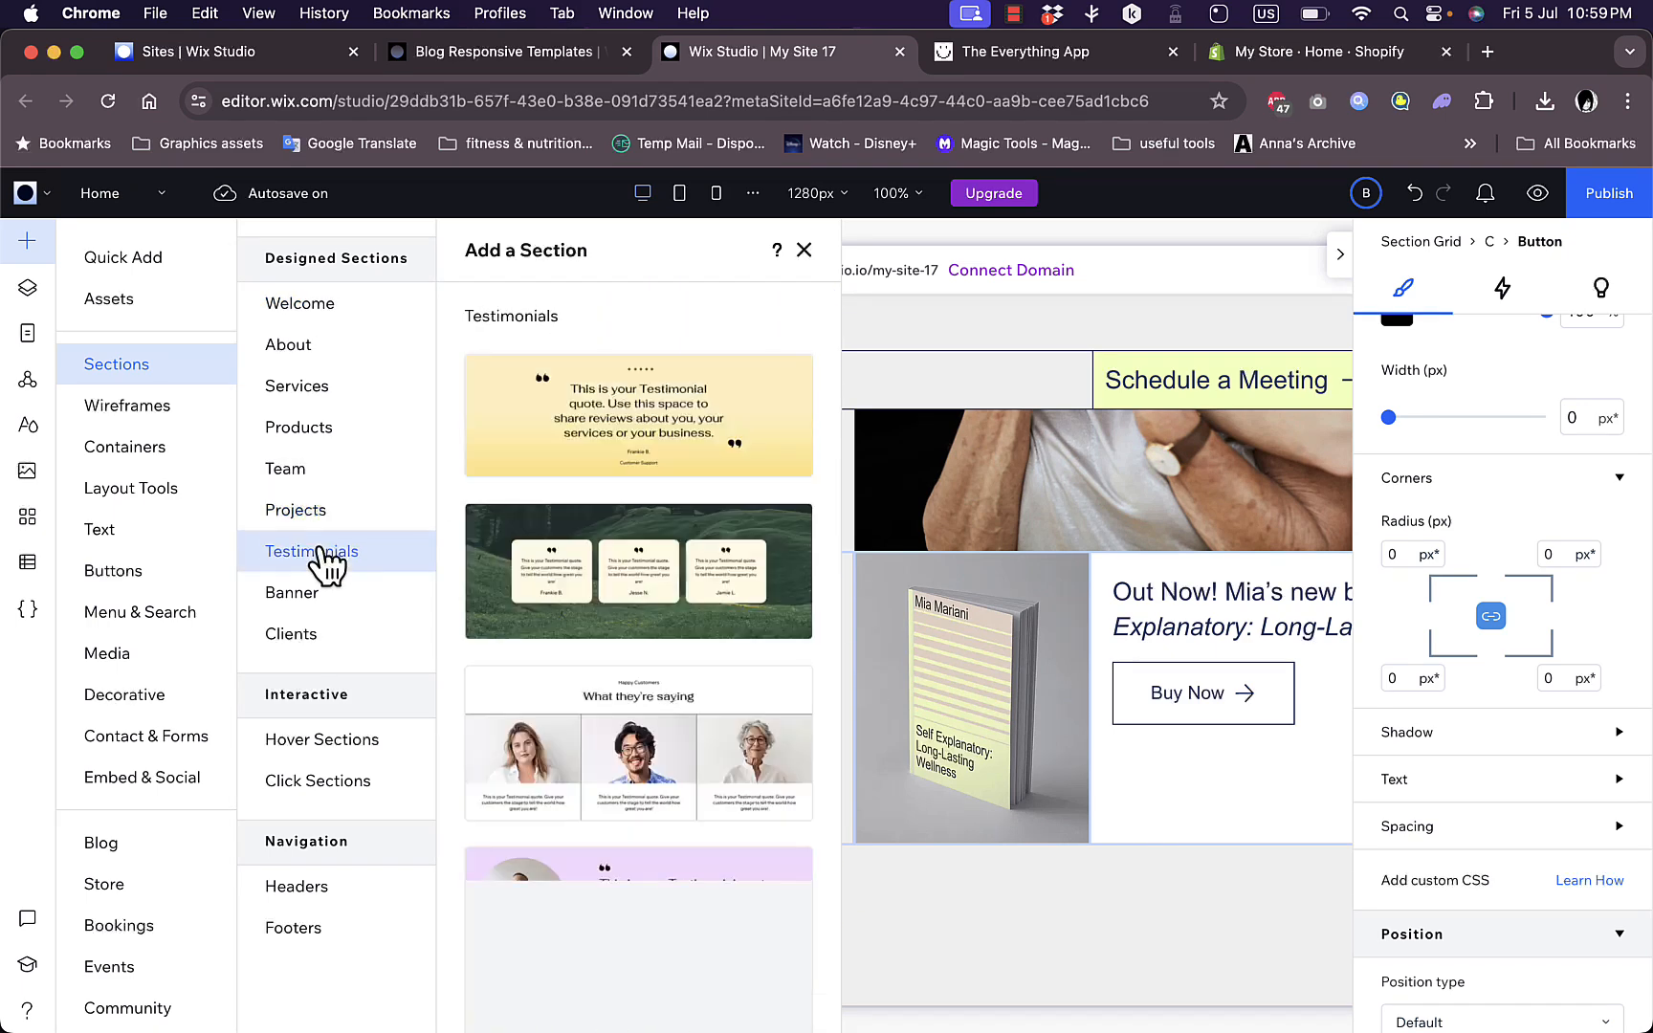
- Review the site's page list, typography styles and the Media from Wix image library without adding anything
{"action": "left_click", "coordinate": [28, 333]}
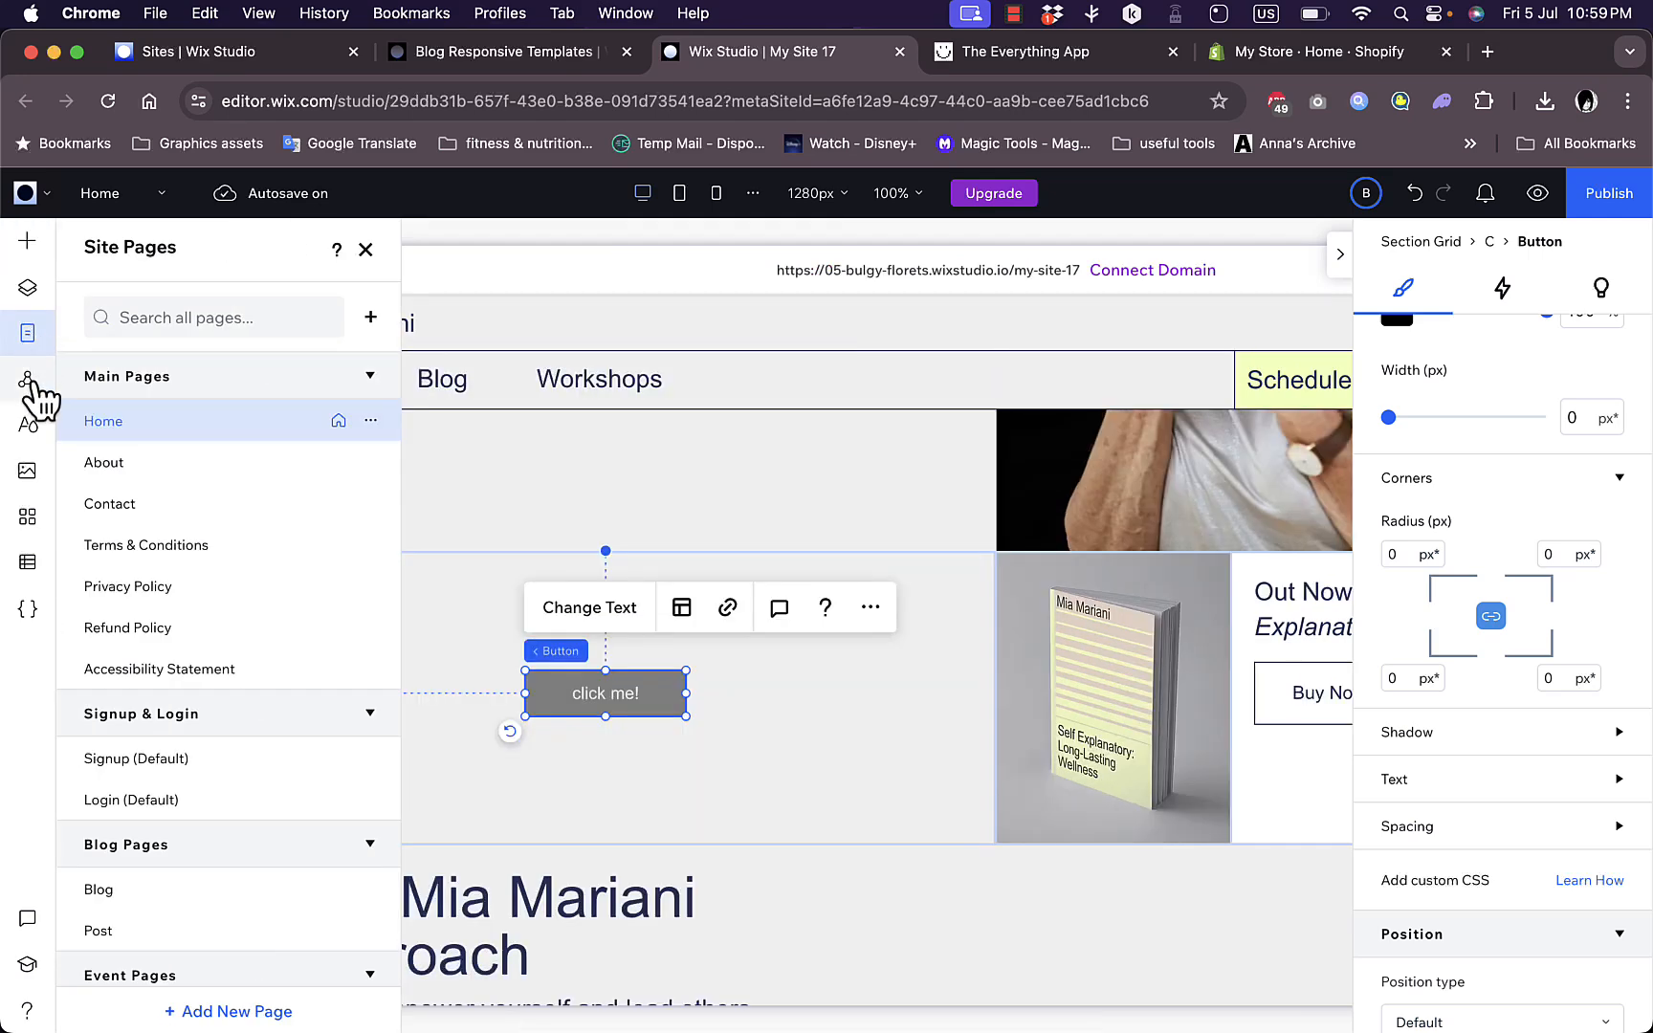
{"action": "left_click", "coordinate": [30, 426]}
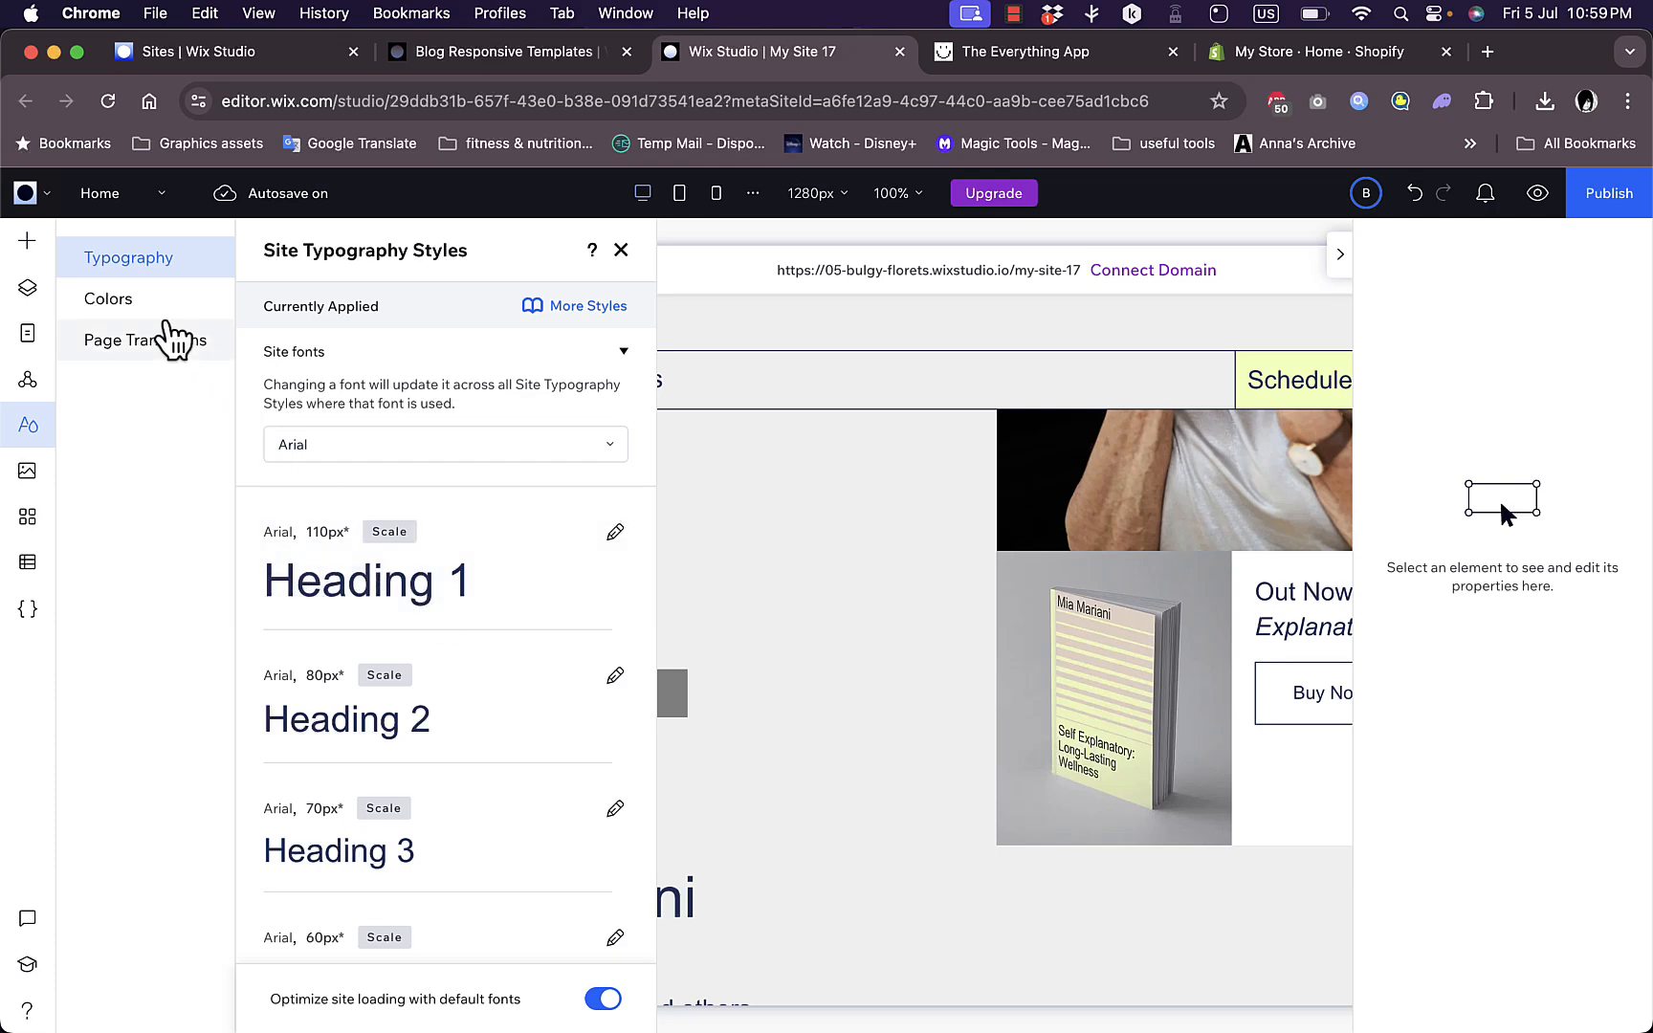
{"action": "left_click", "coordinate": [32, 476]}
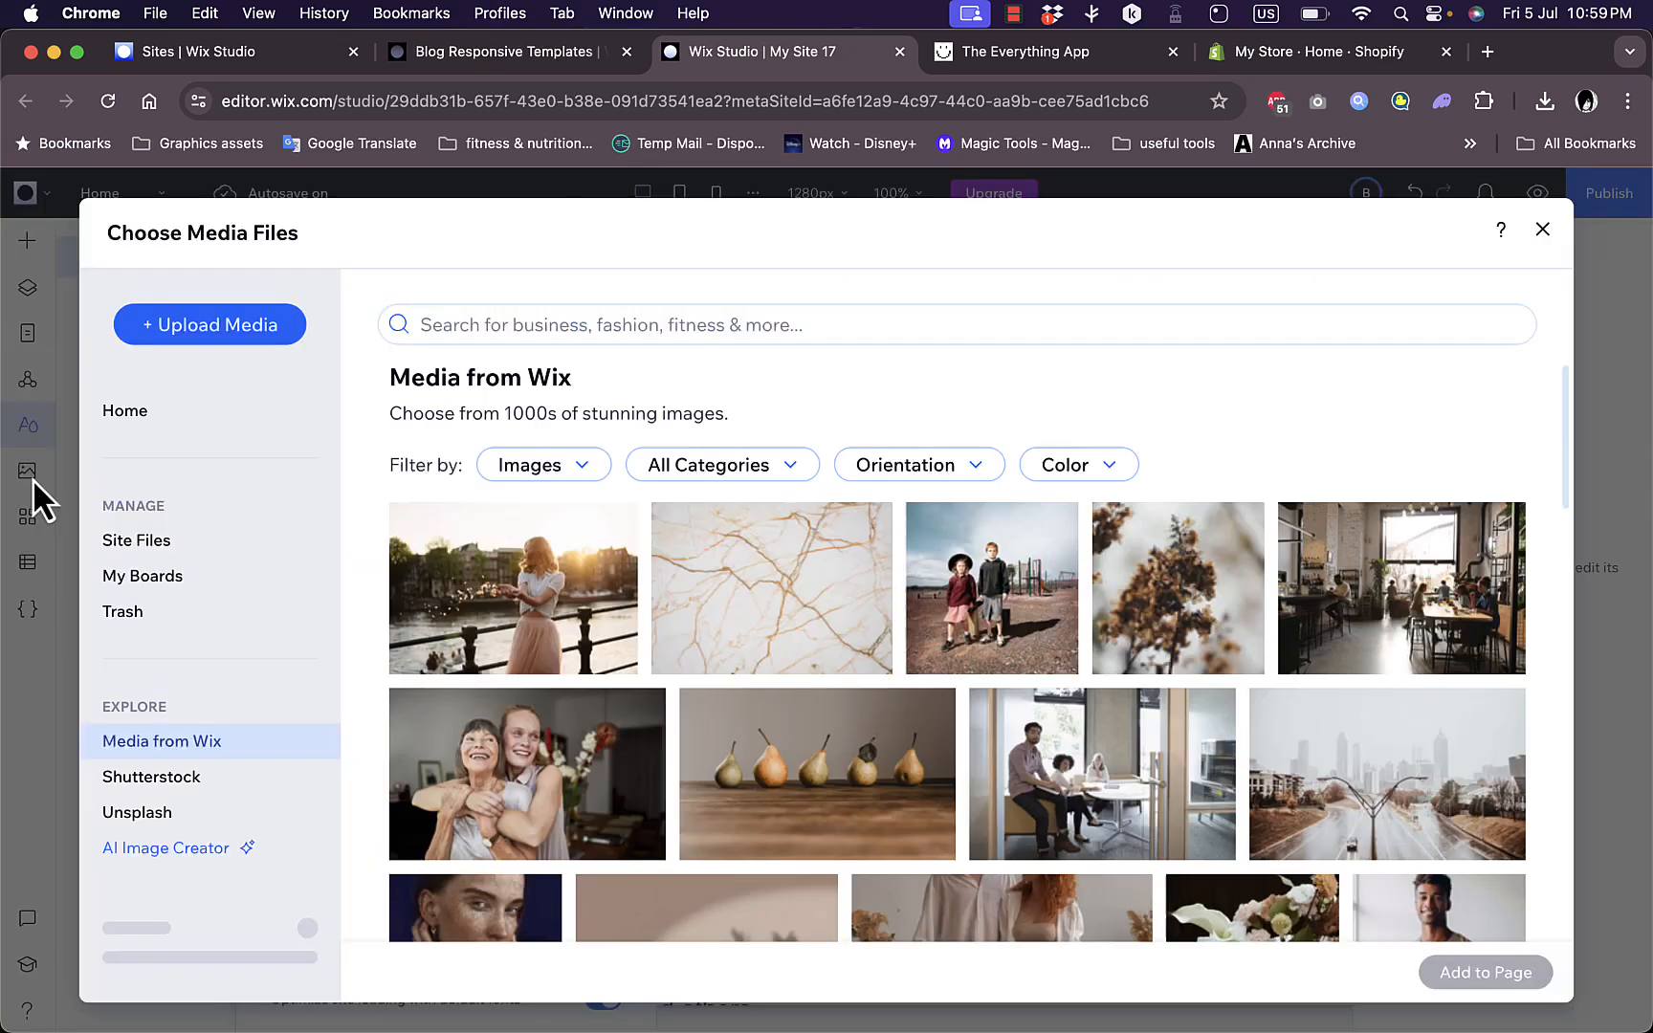
{"action": "left_click", "coordinate": [1543, 231]}
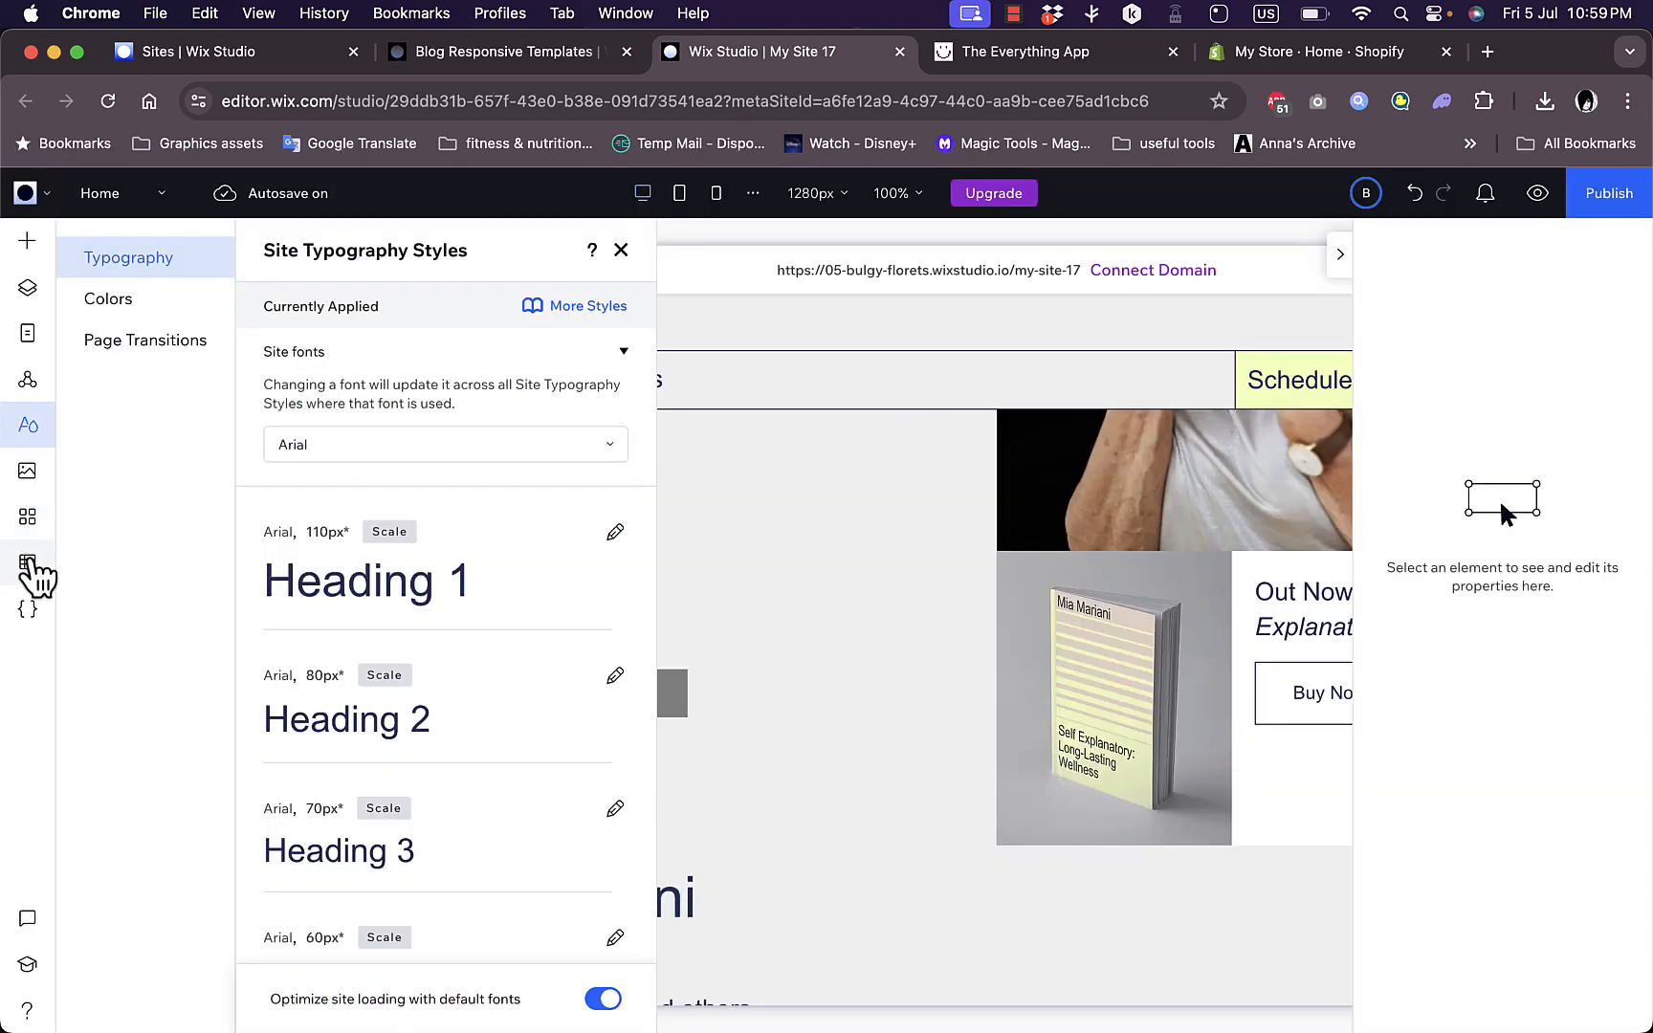
- Review the installed apps and search the App Market for "blog" to look through the available blogging apps
{"action": "left_click", "coordinate": [28, 517]}
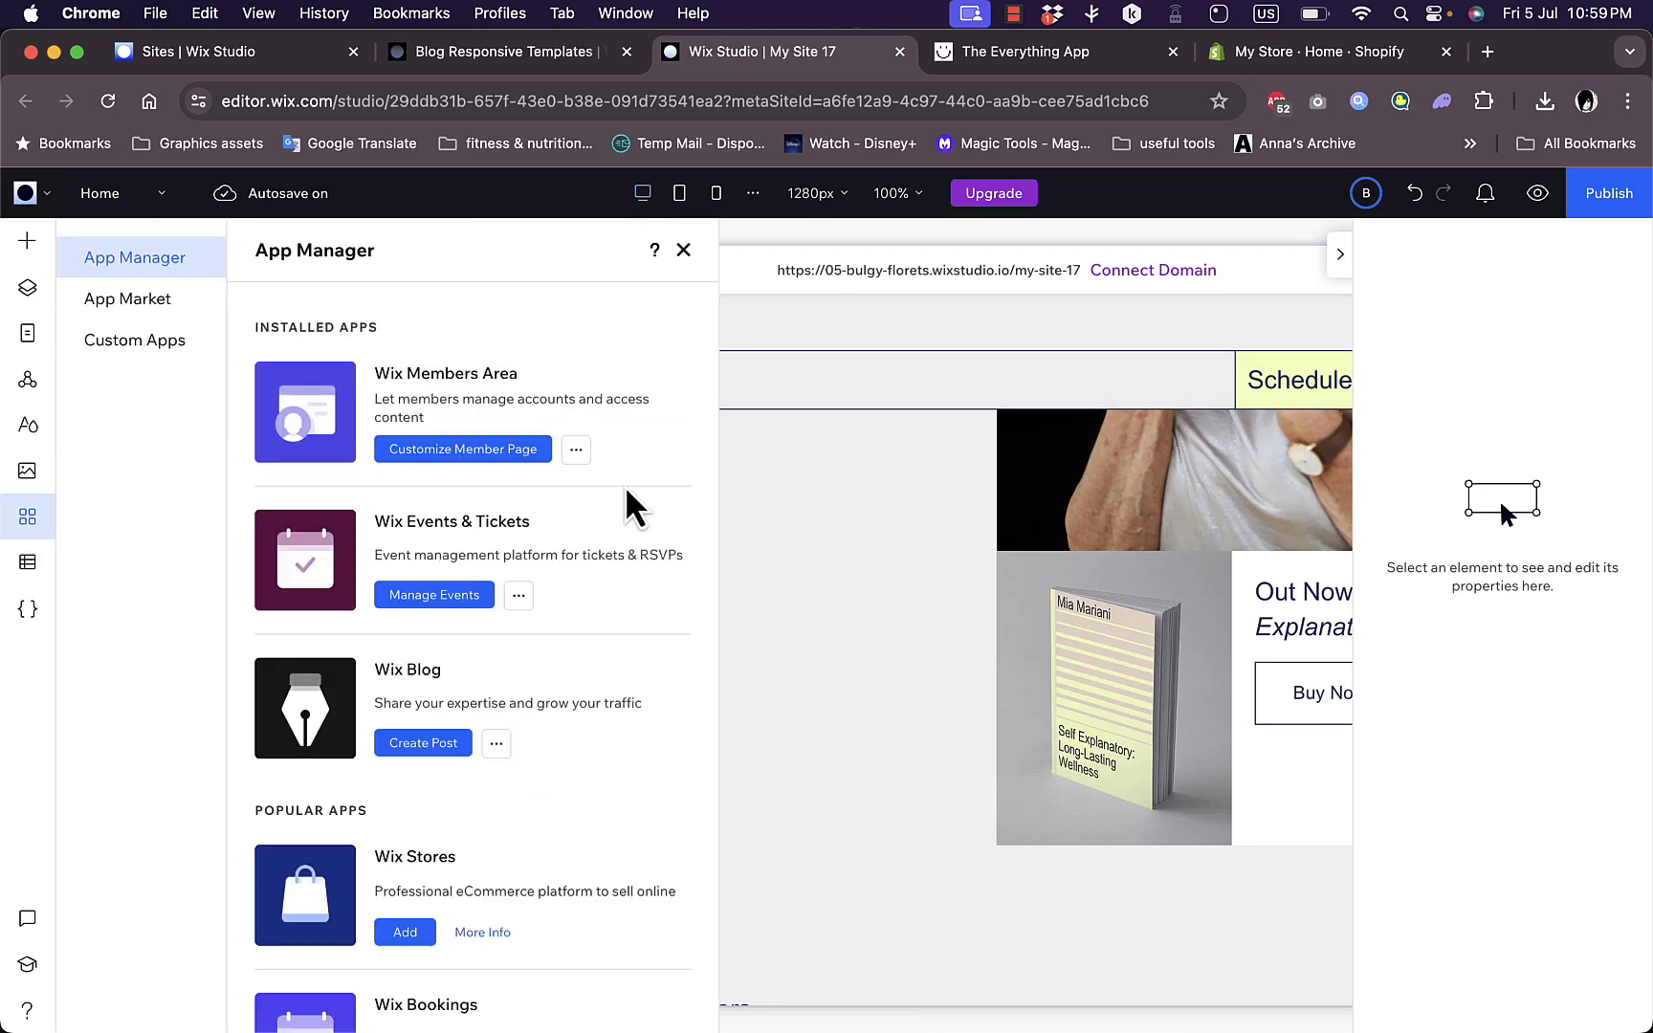
{"action": "left_click", "coordinate": [134, 300]}
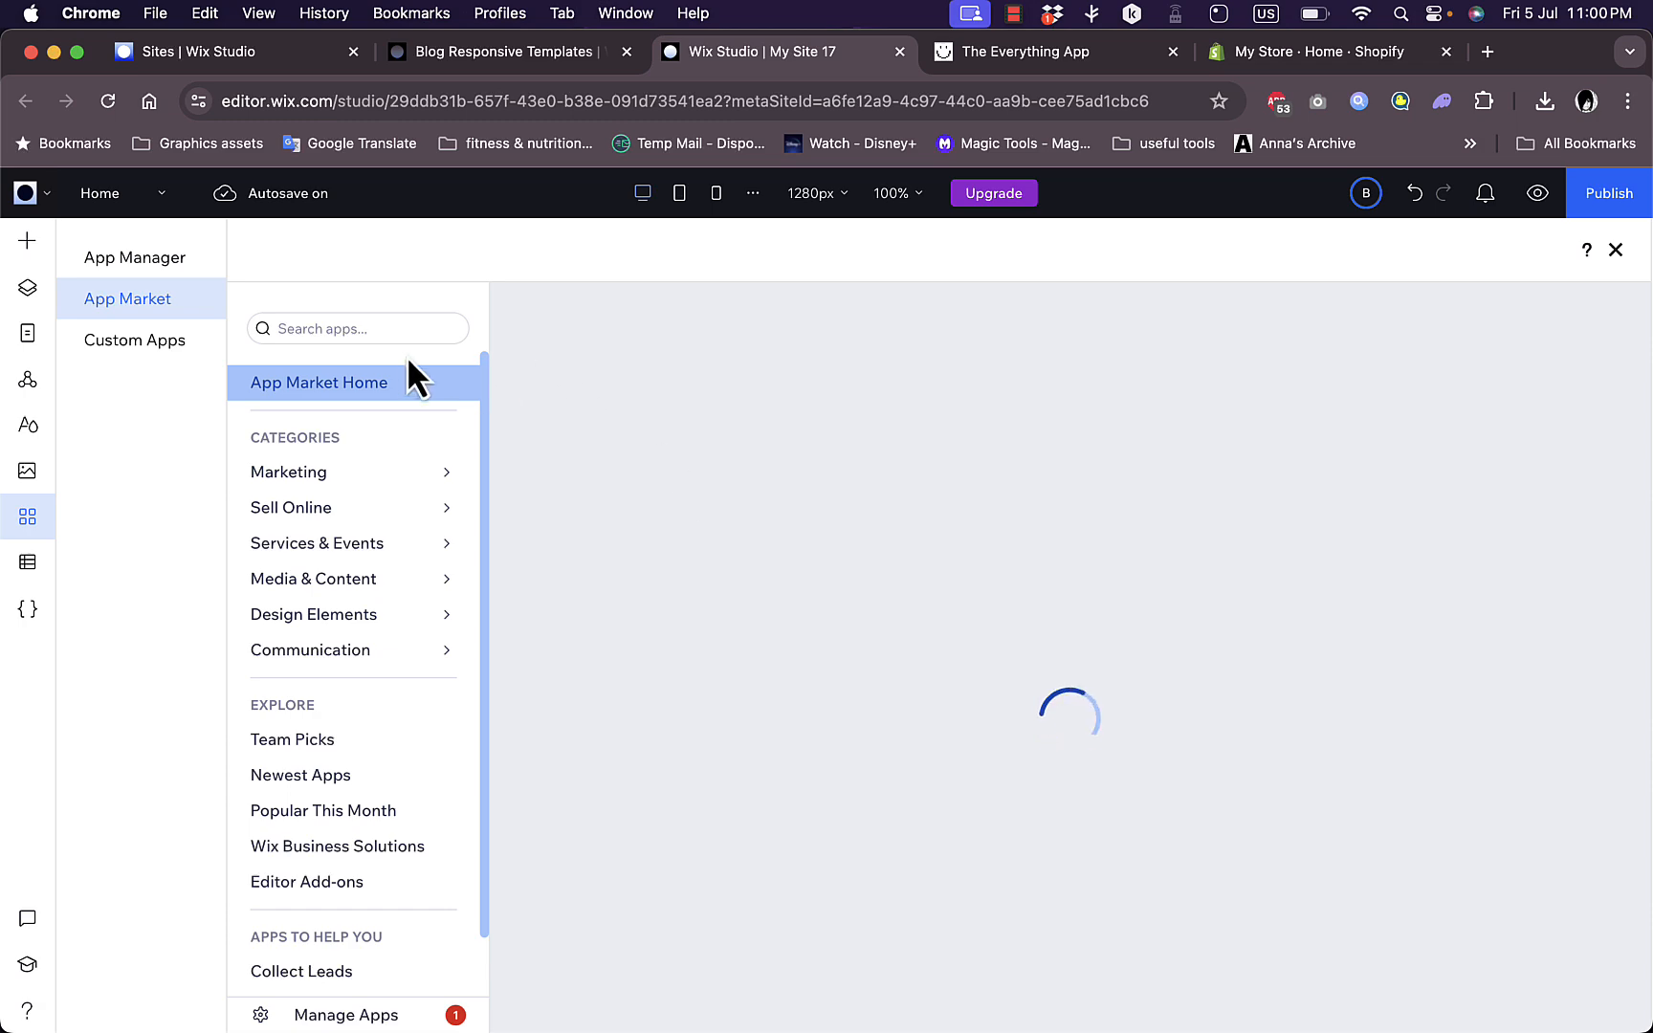
{"action": "left_click", "coordinate": [384, 328]}
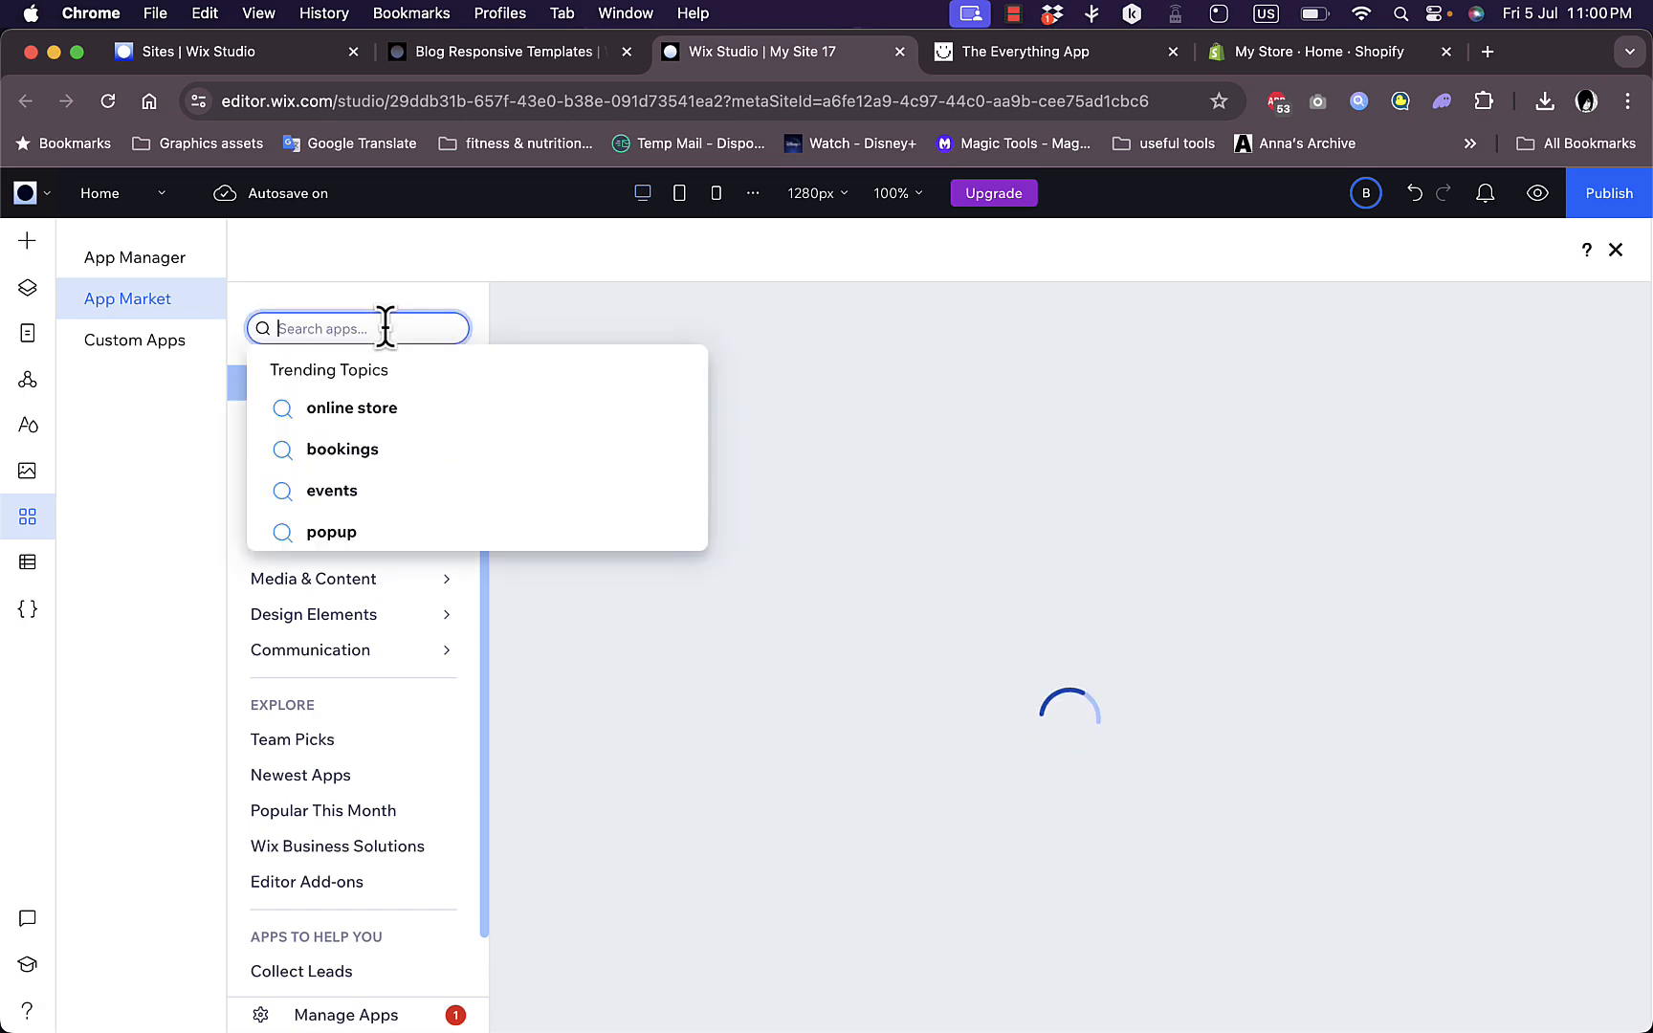
{"action": "type", "text": "blog"}
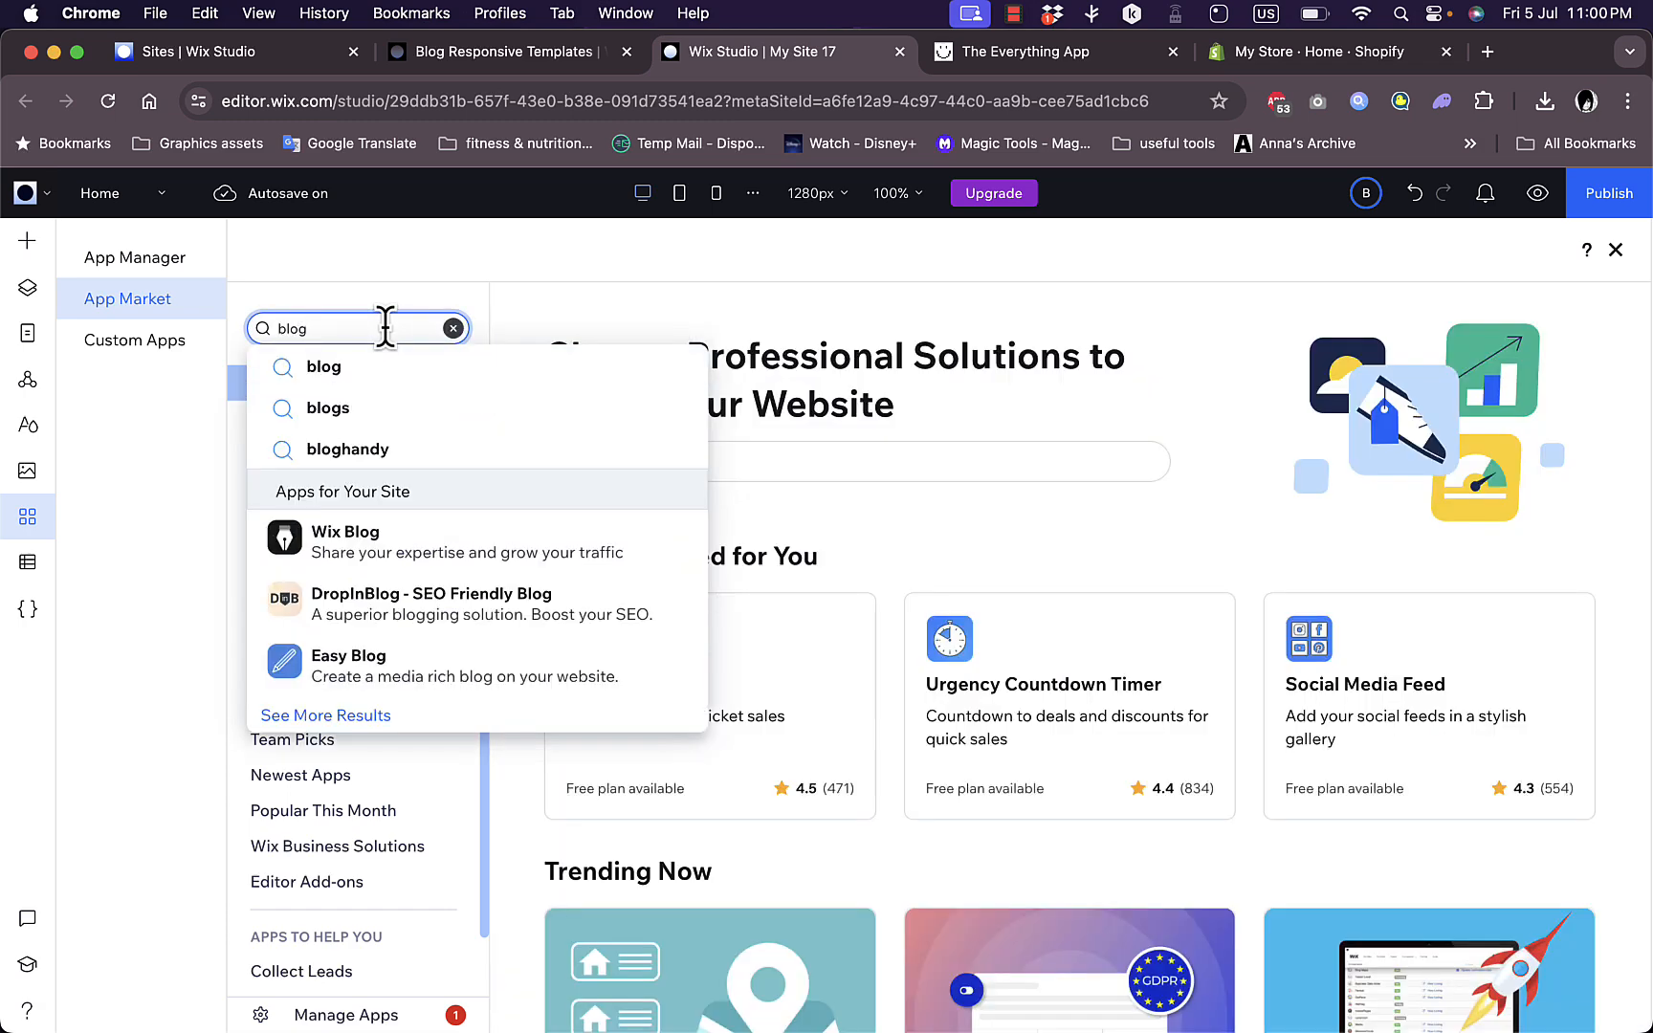
{"action": "key", "text": "Return"}
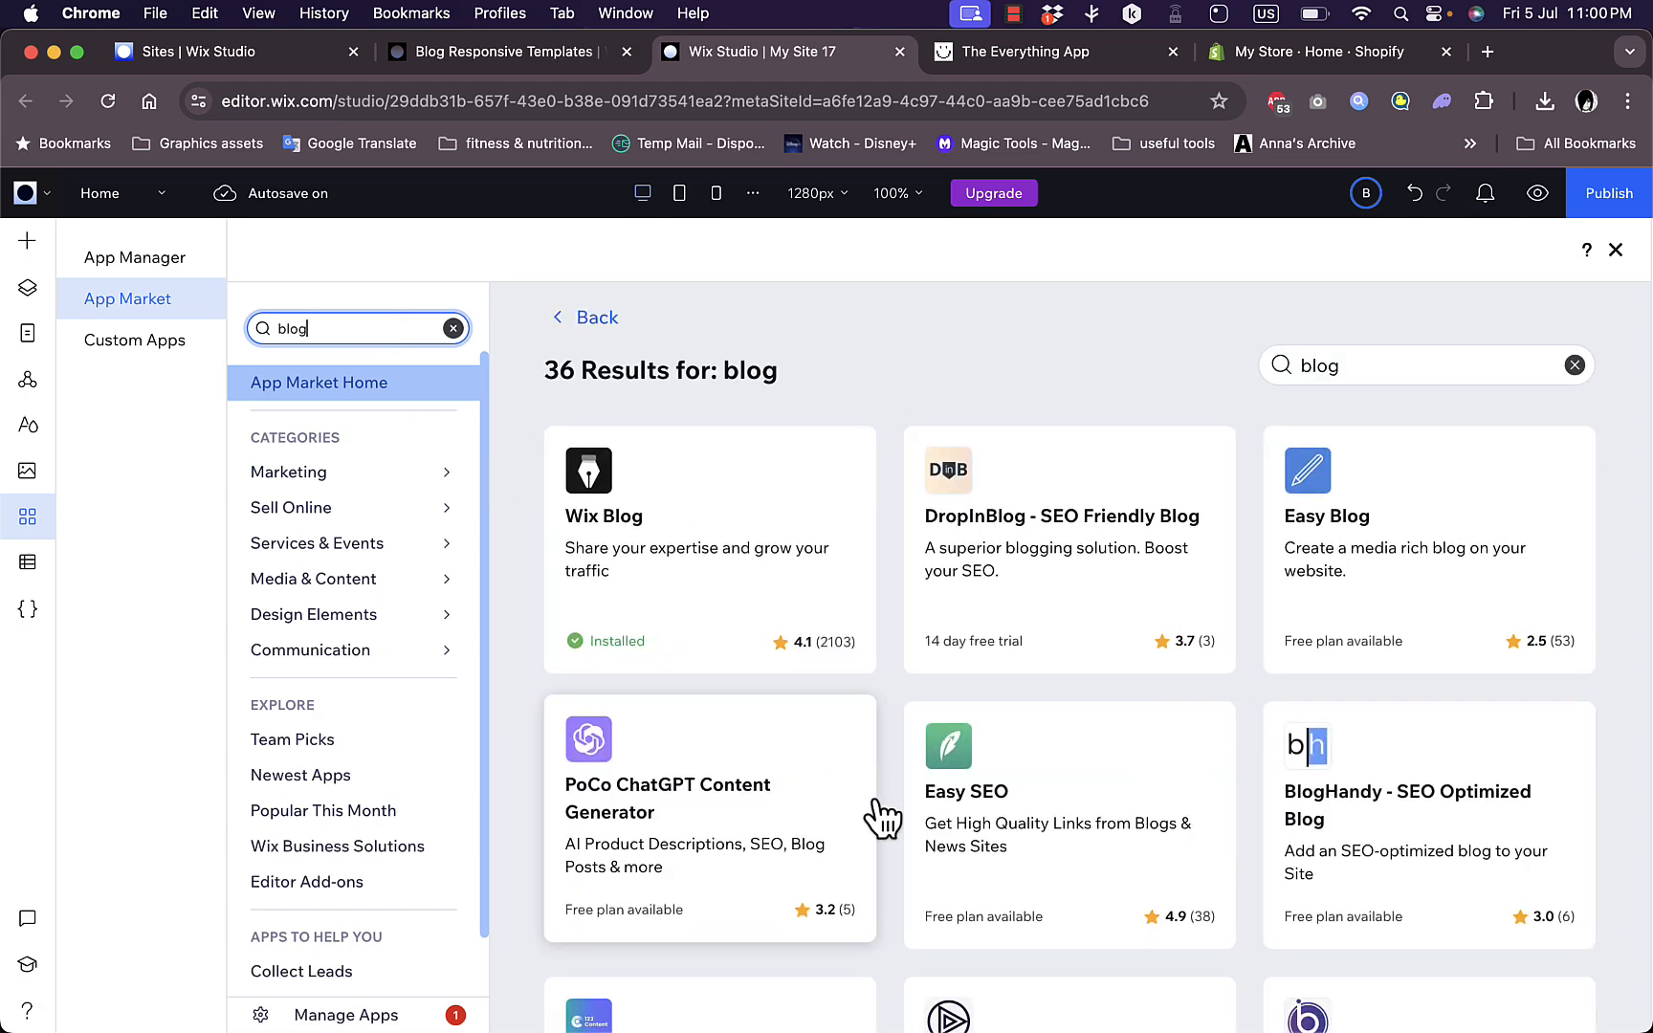
{"action": "scroll", "coordinate": [882, 800], "scroll_direction": "down", "scroll_amount": 3}
{"action": "scroll", "coordinate": [881, 800], "scroll_direction": "up", "scroll_amount": 3}
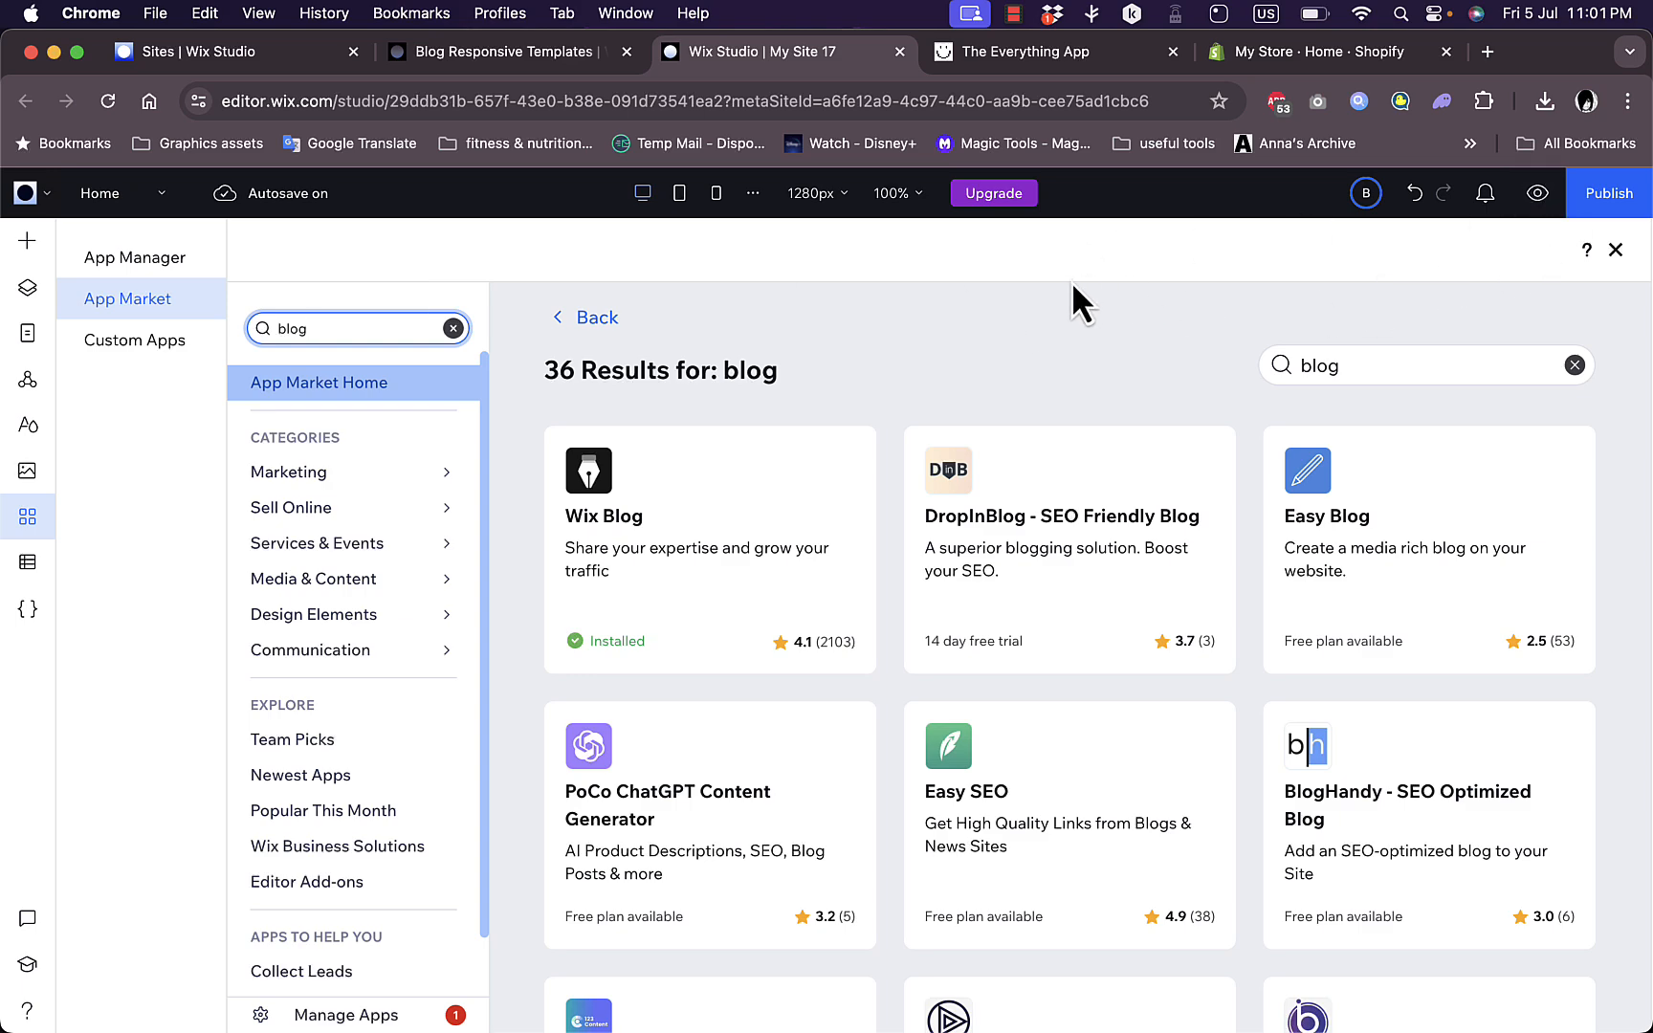
- Preview the site and test the google.com link on the photo of the two women
{"action": "left_click", "coordinate": [1538, 194]}
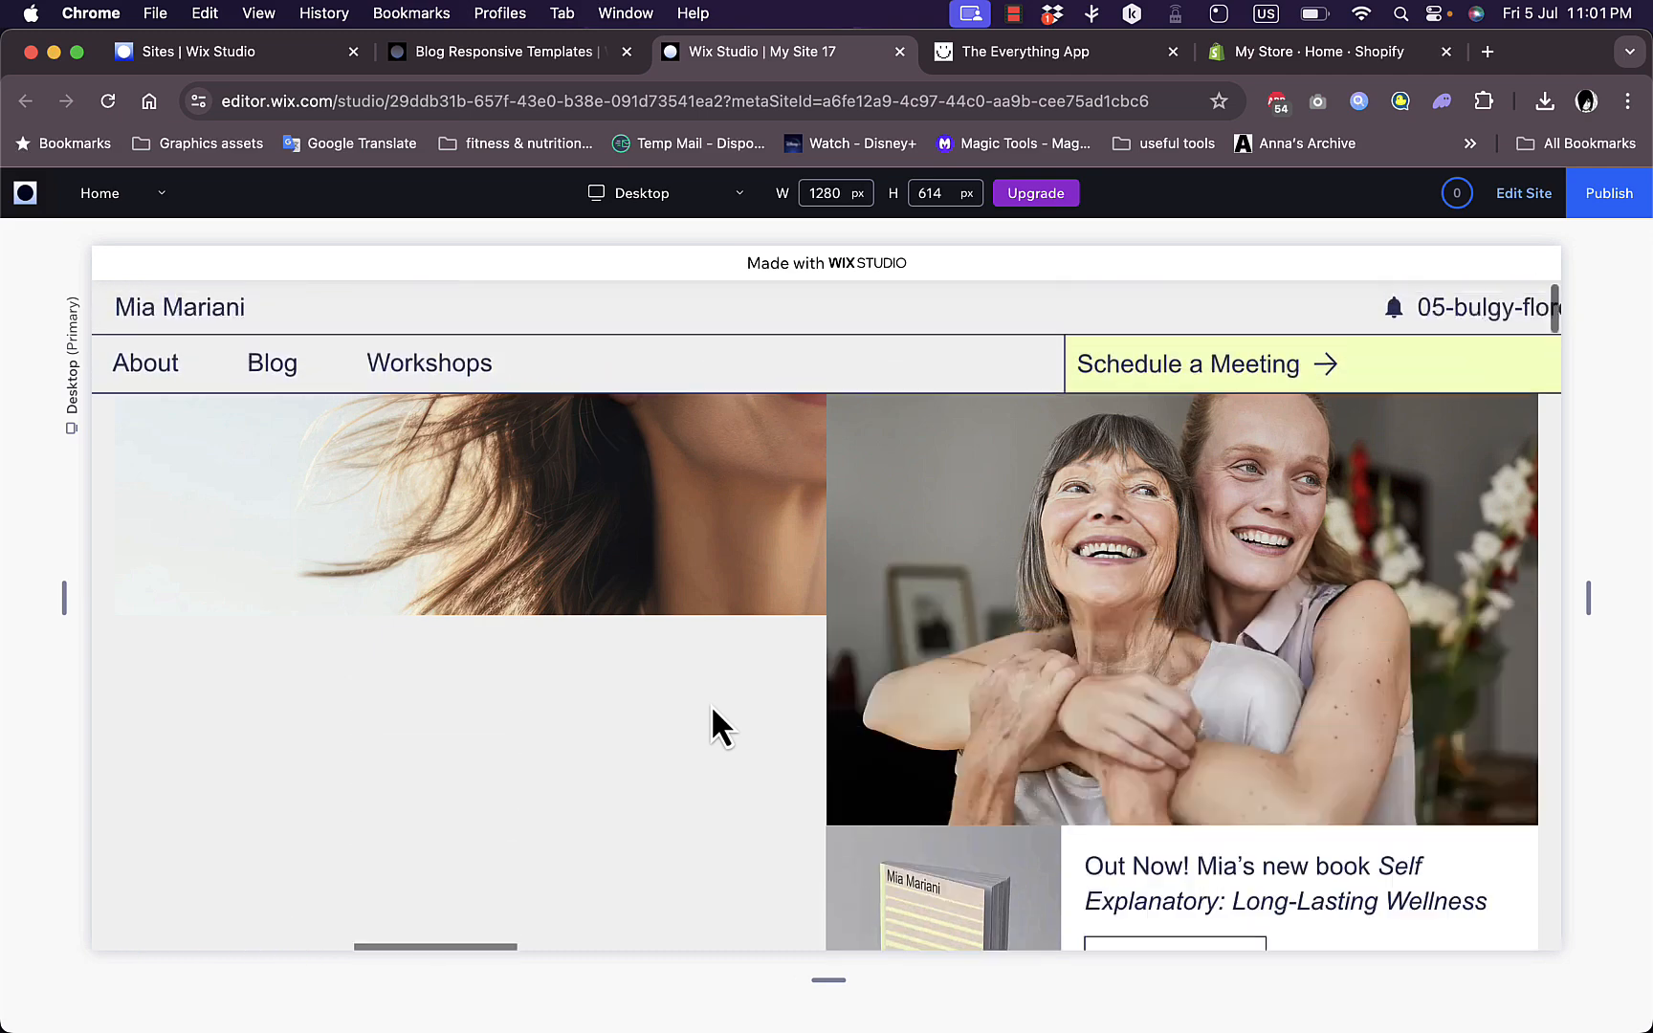
{"action": "scroll", "coordinate": [709, 704], "scroll_direction": "up", "scroll_amount": 4}
{"action": "scroll", "coordinate": [710, 704], "scroll_direction": "down", "scroll_amount": 5}
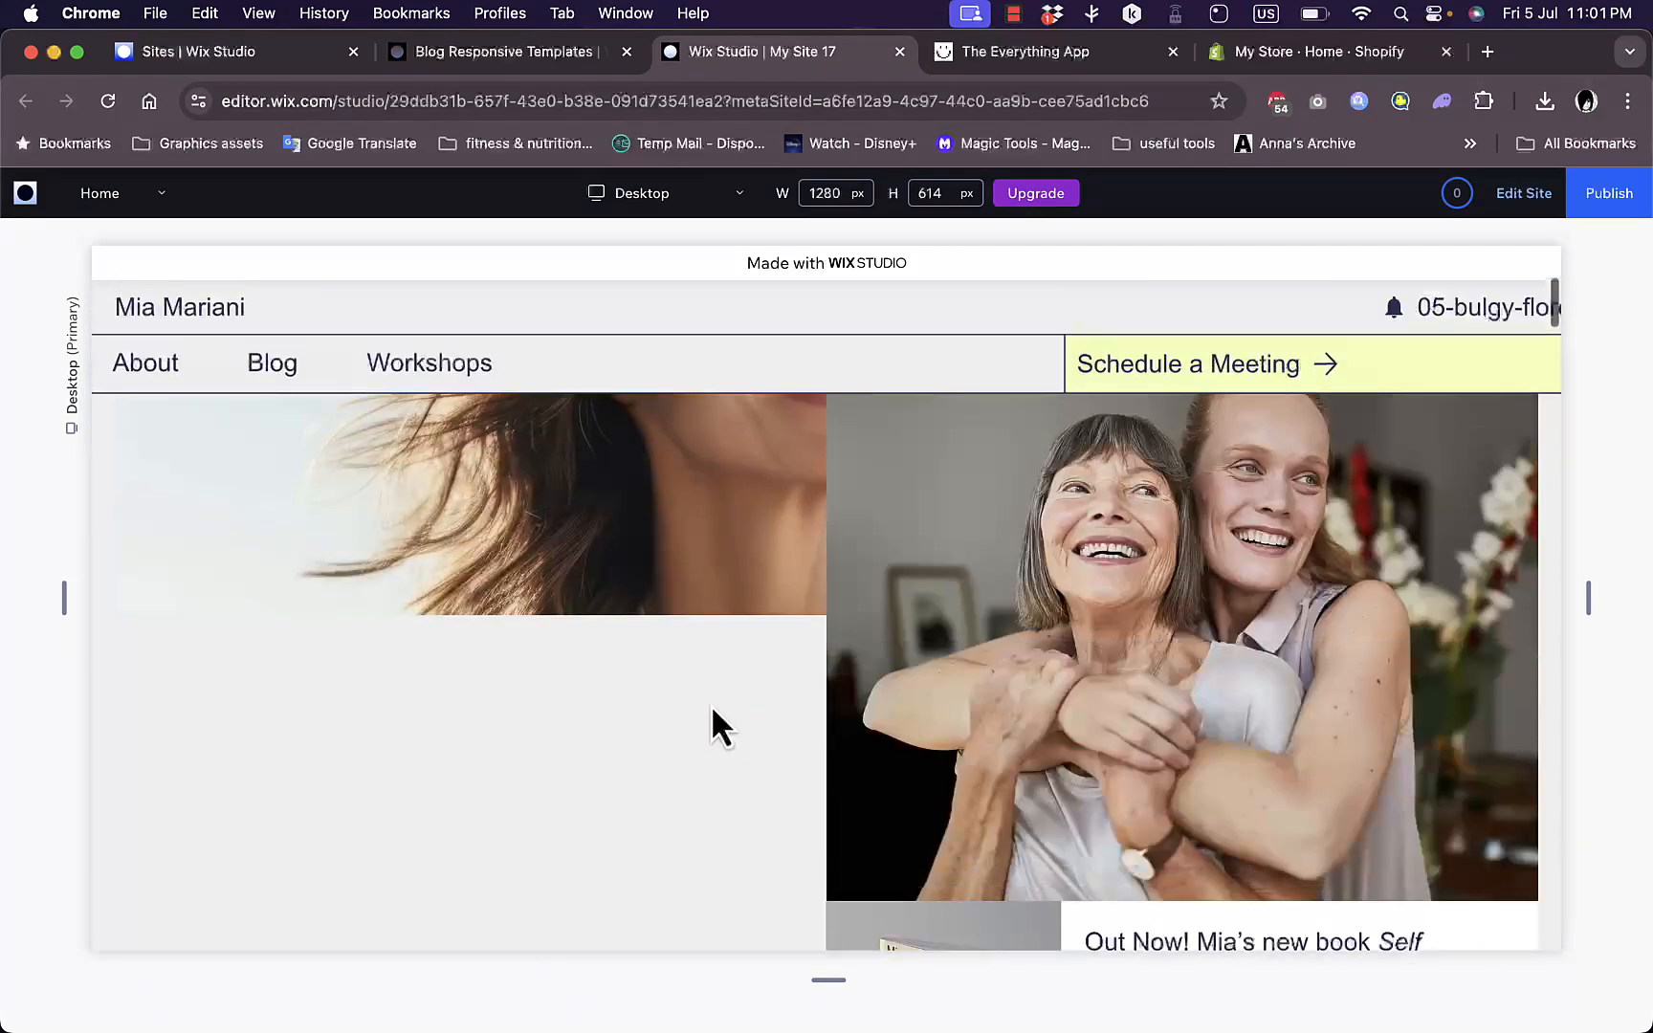
{"action": "left_click", "coordinate": [1142, 574]}
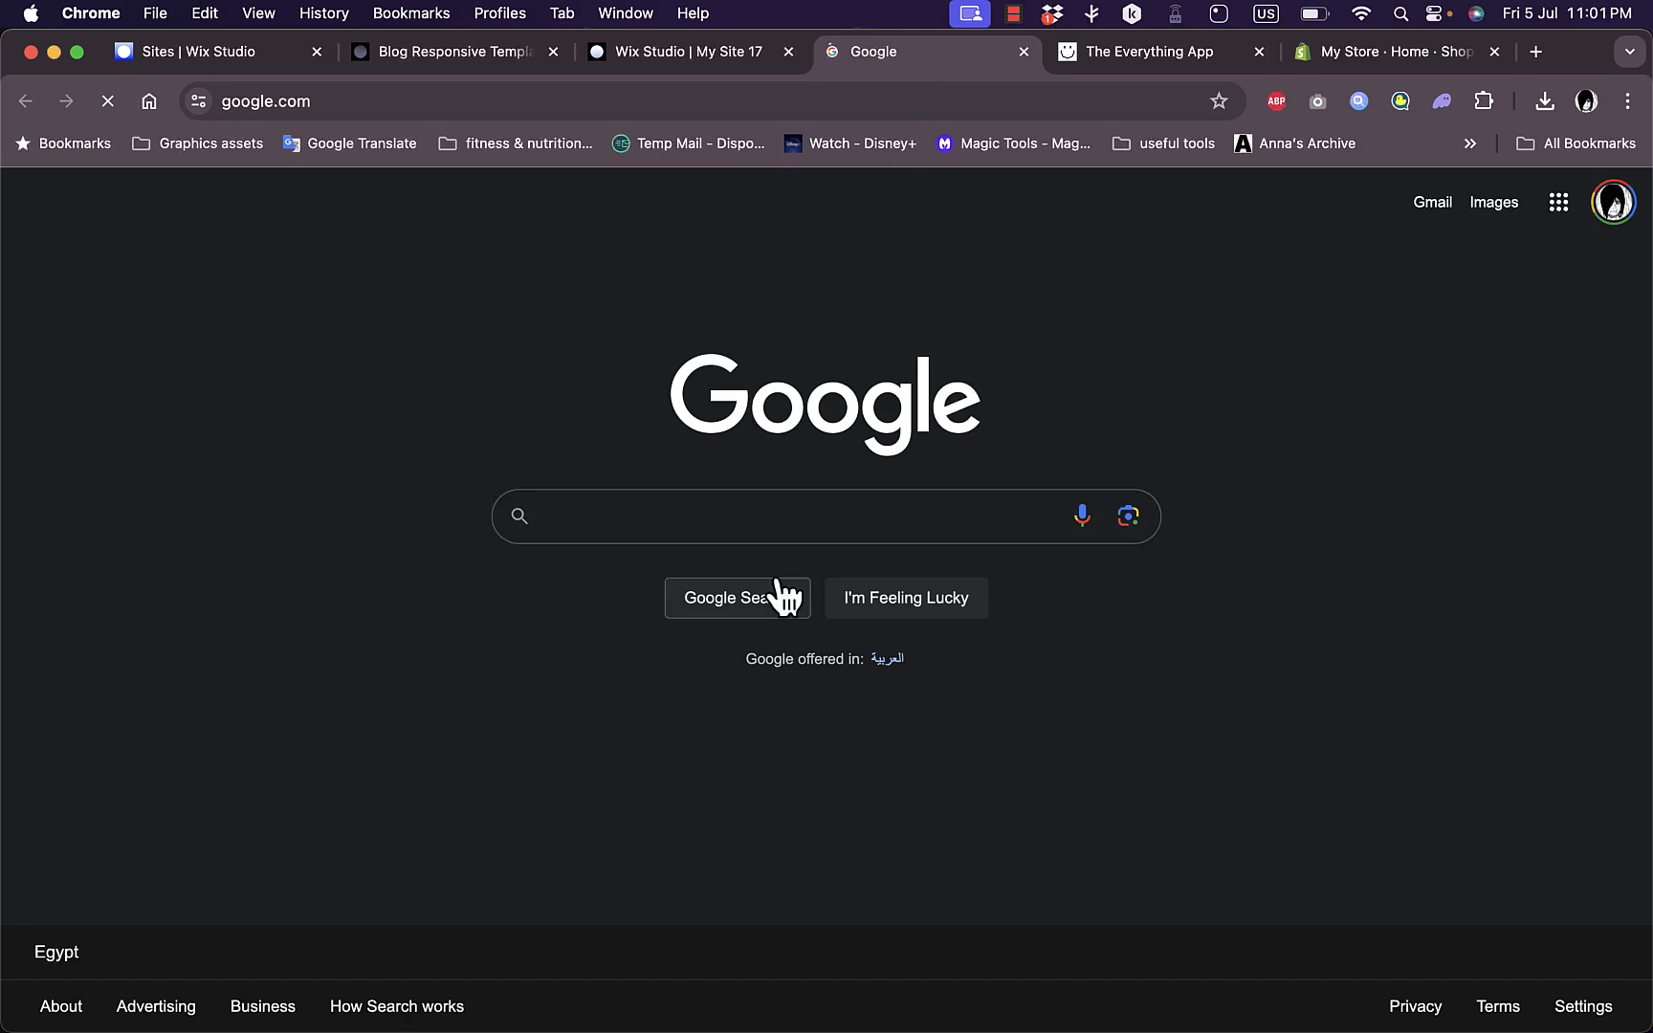
{"action": "left_click", "coordinate": [1021, 58]}
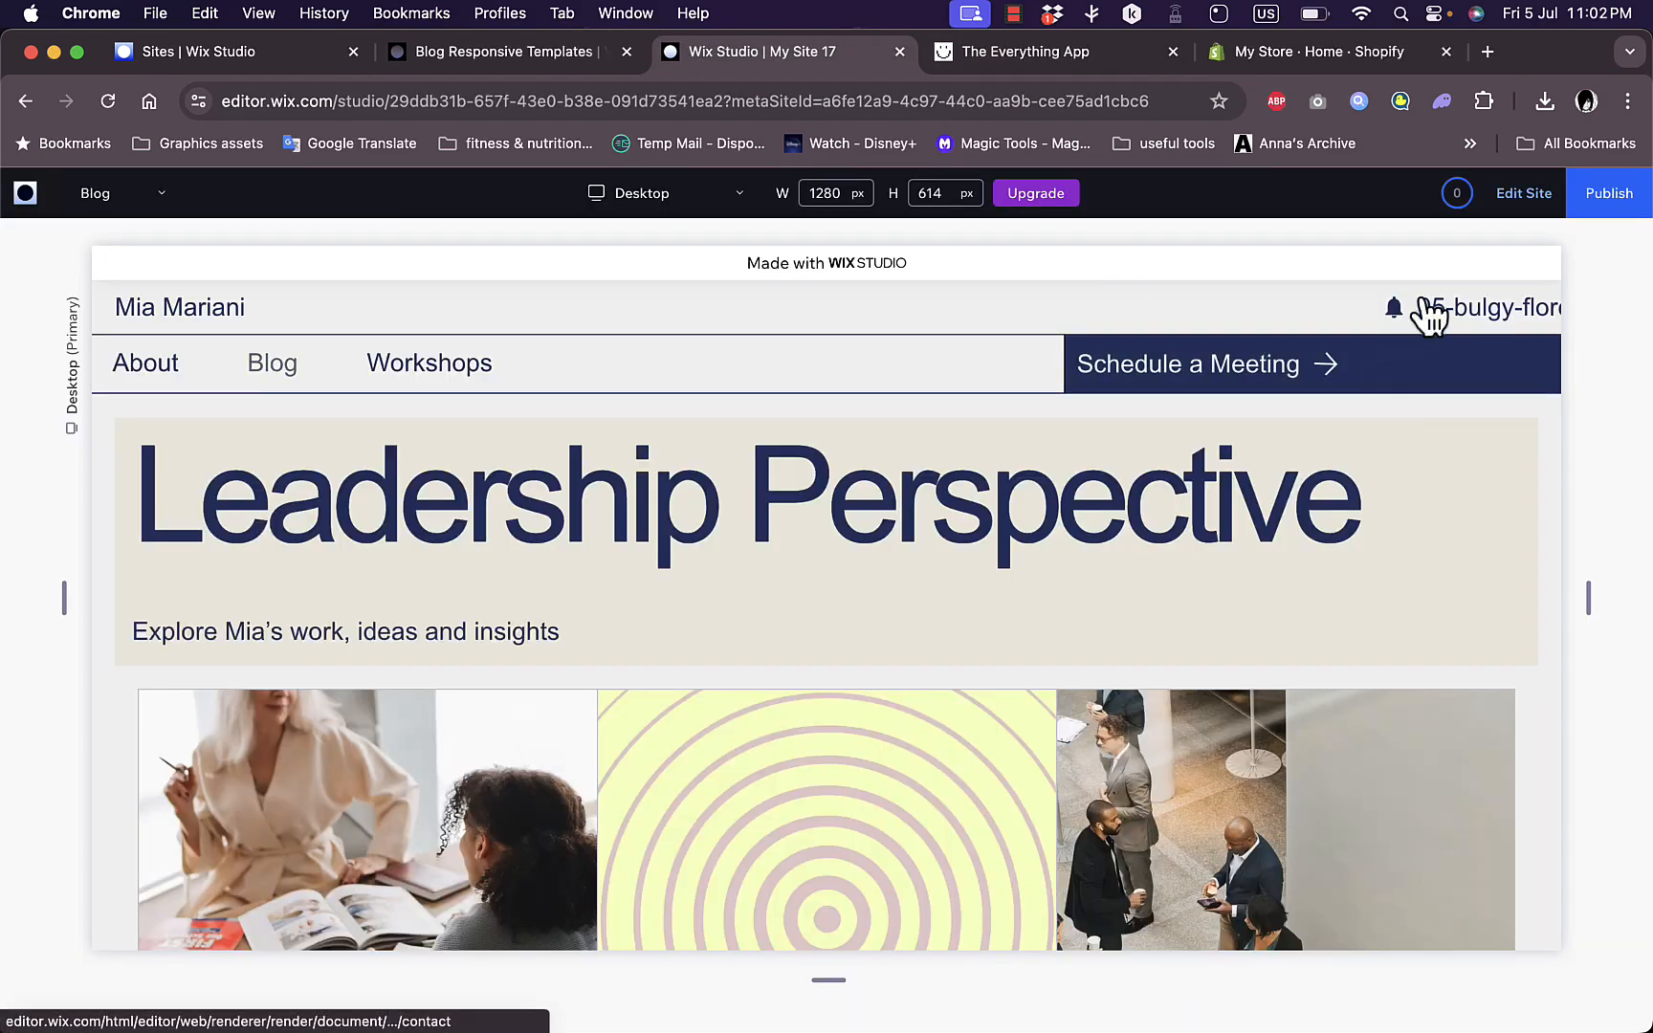
{"action": "left_click", "coordinate": [1526, 195]}
{"action": "left_click", "coordinate": [1609, 251]}
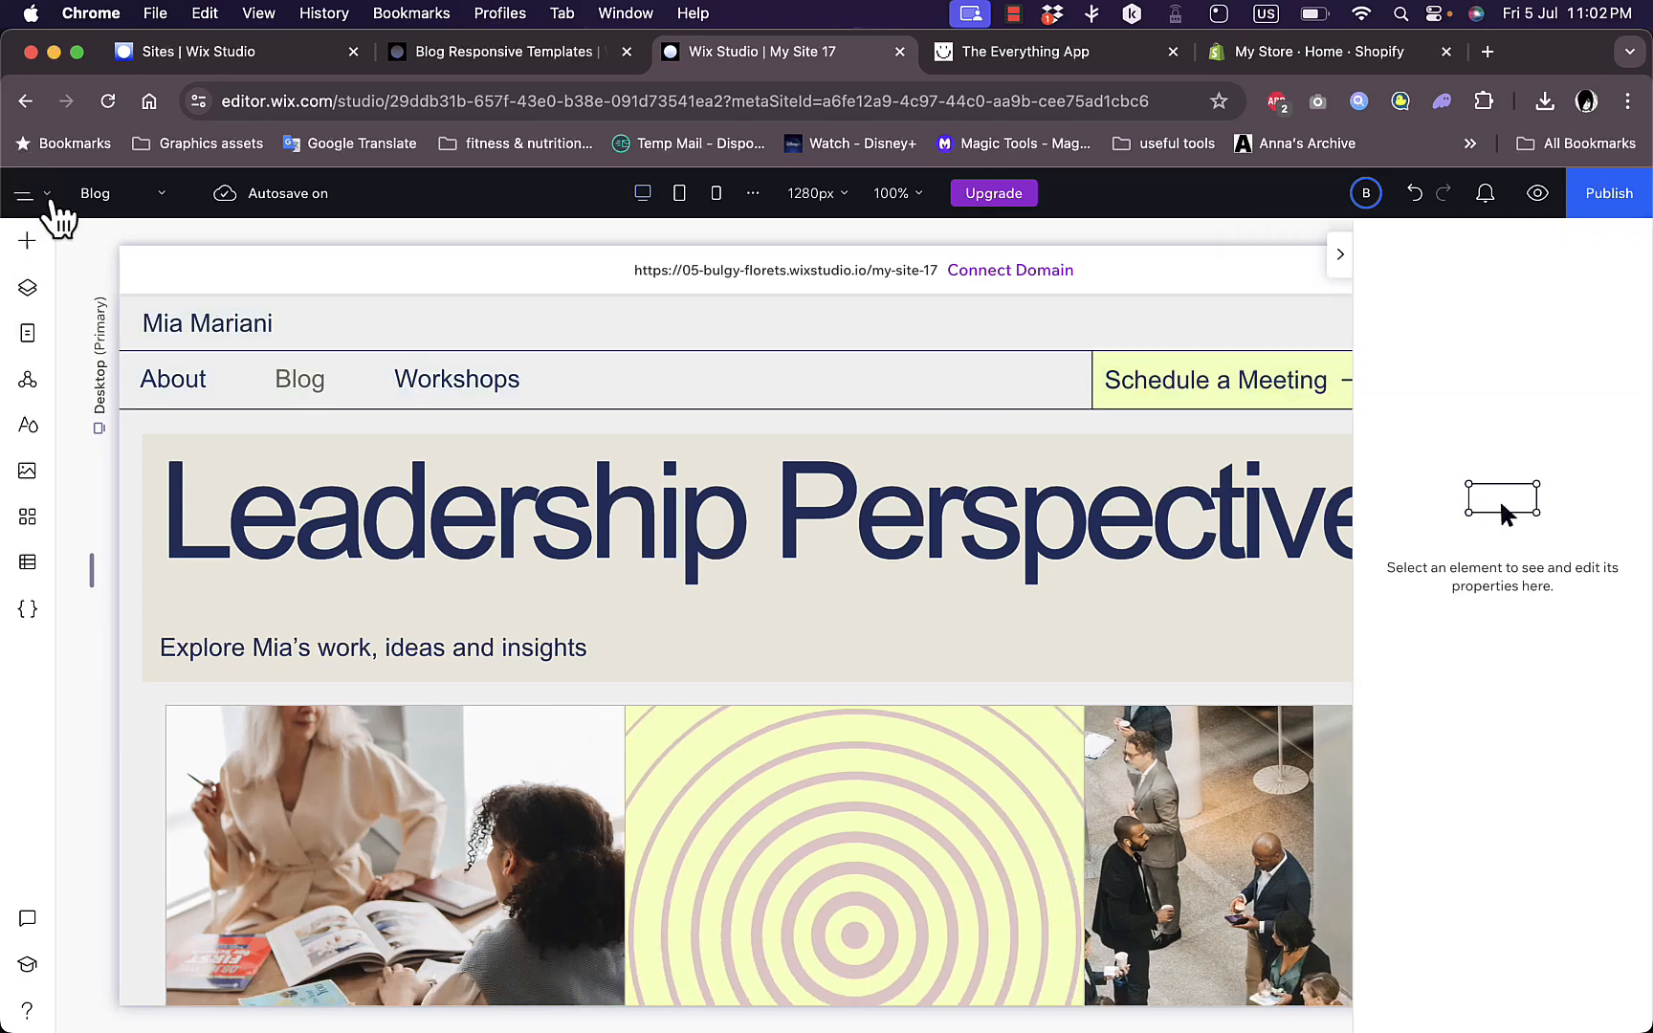
- Open the site's dashboard and go to the Blog Overview page
{"action": "left_click", "coordinate": [52, 201]}
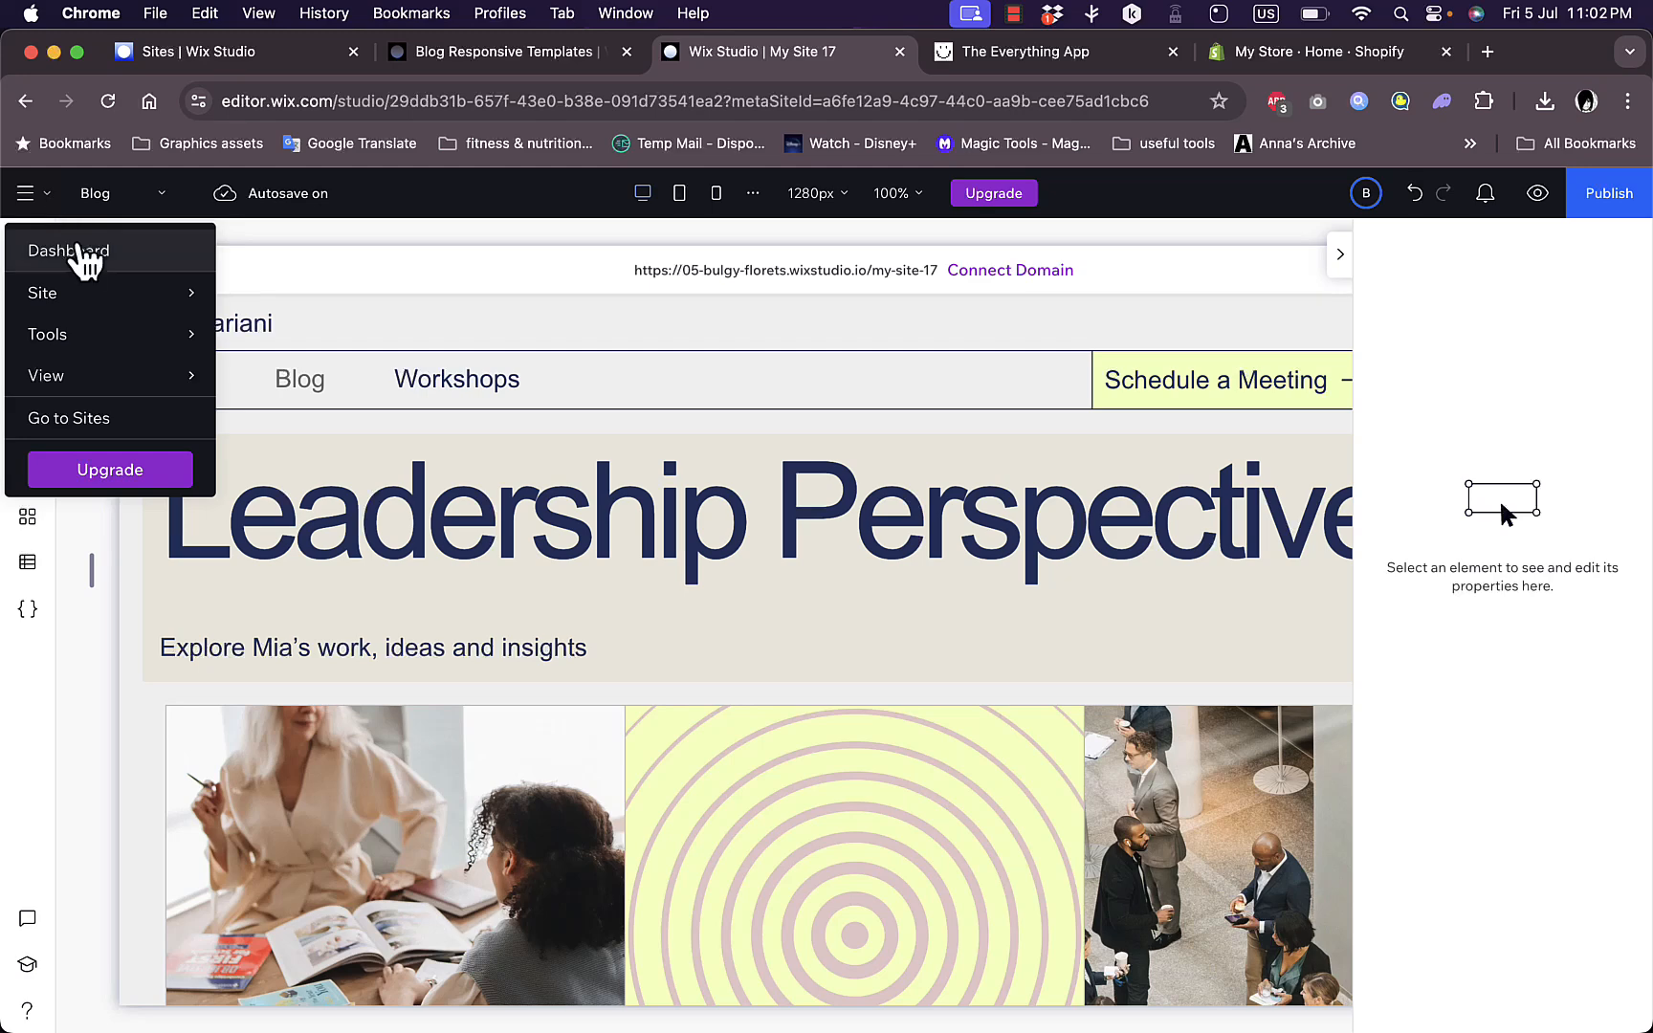
{"action": "left_click", "coordinate": [61, 249]}
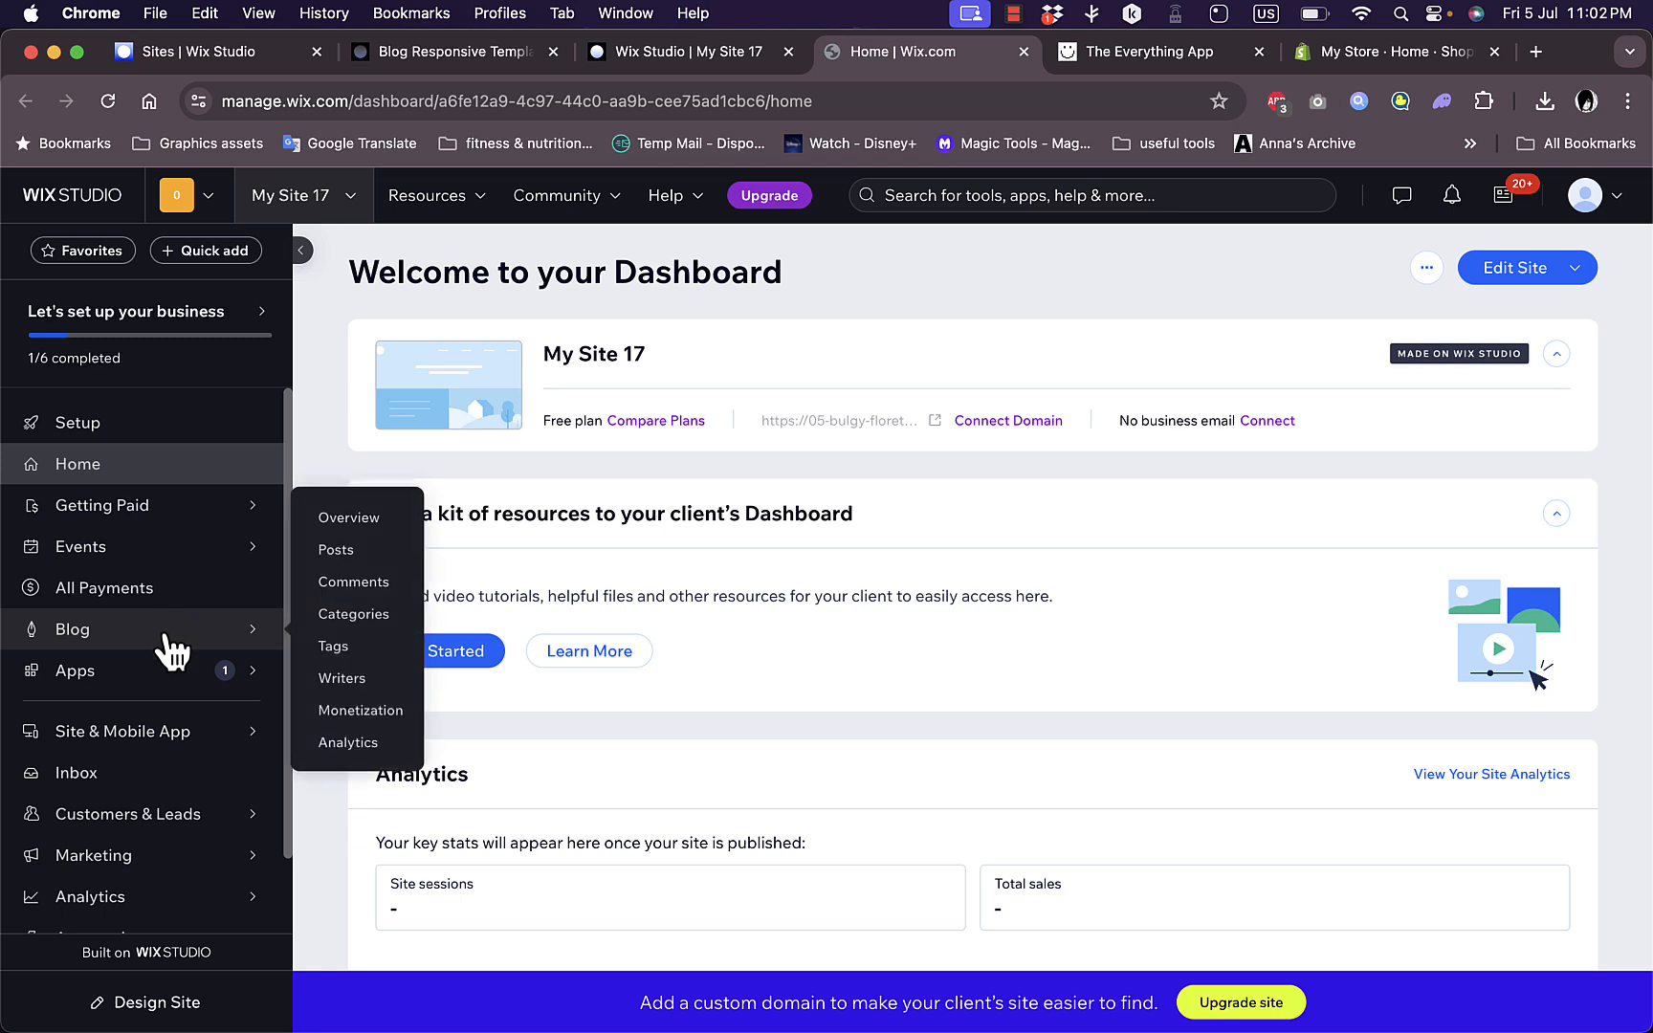
{"action": "mouse_move", "coordinate": [141, 649]}
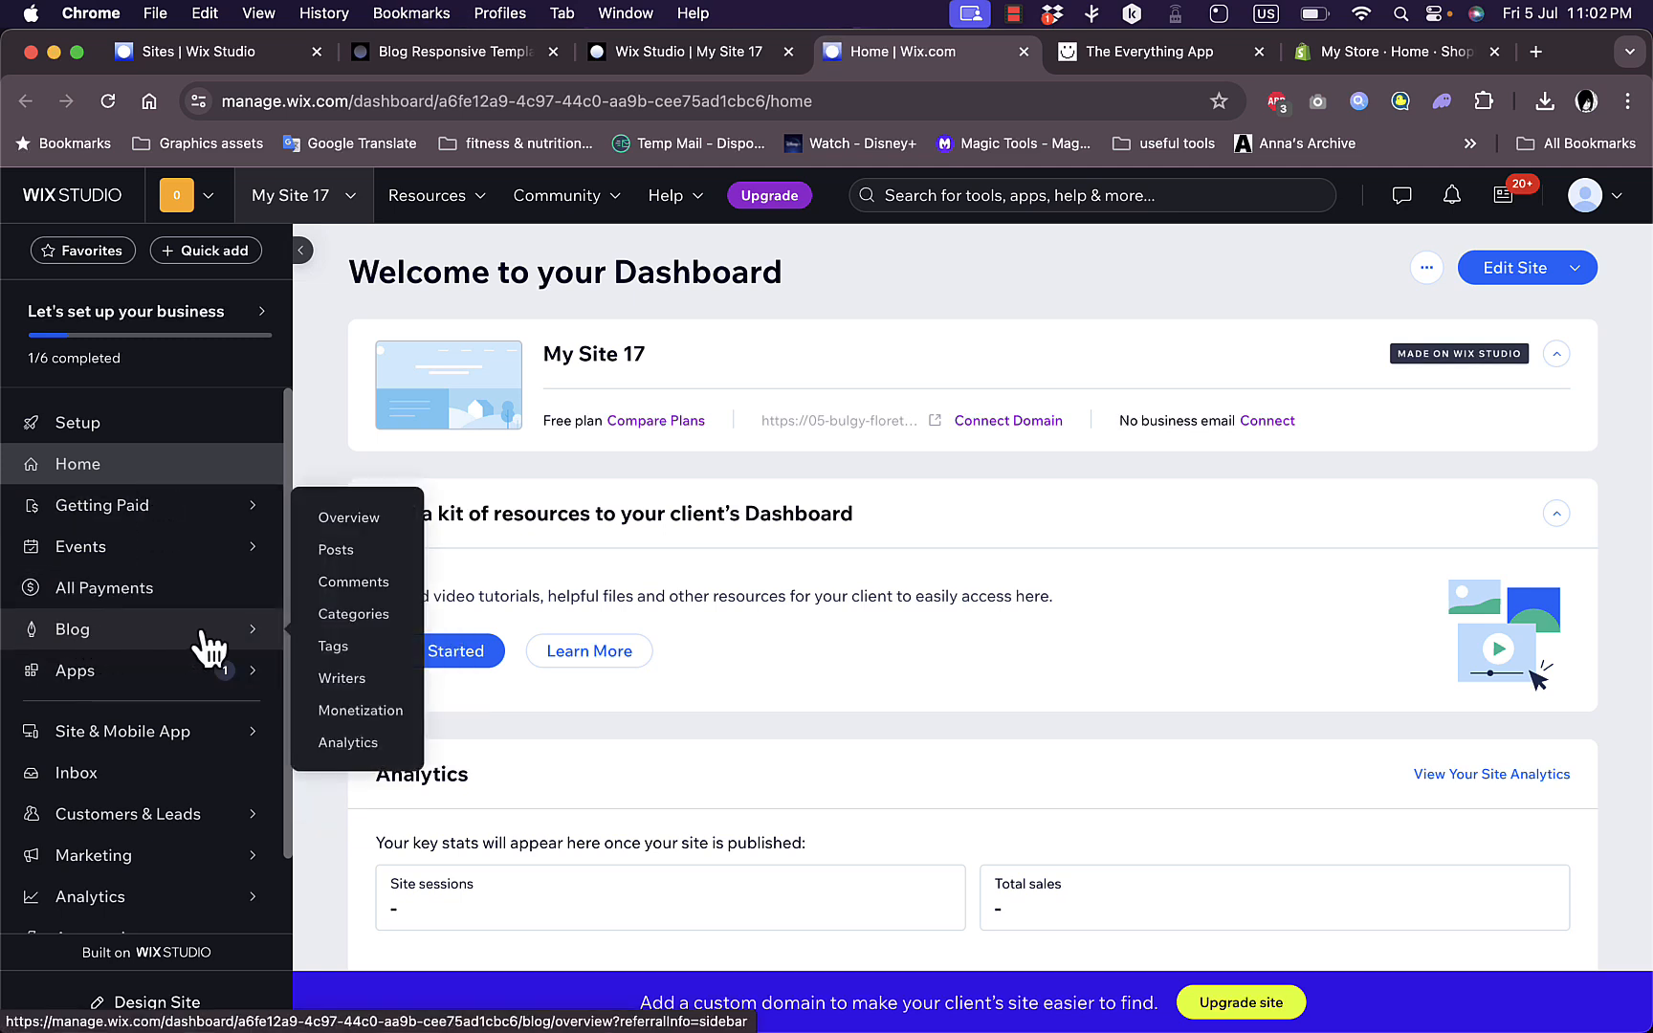
{"action": "left_click", "coordinate": [357, 517]}
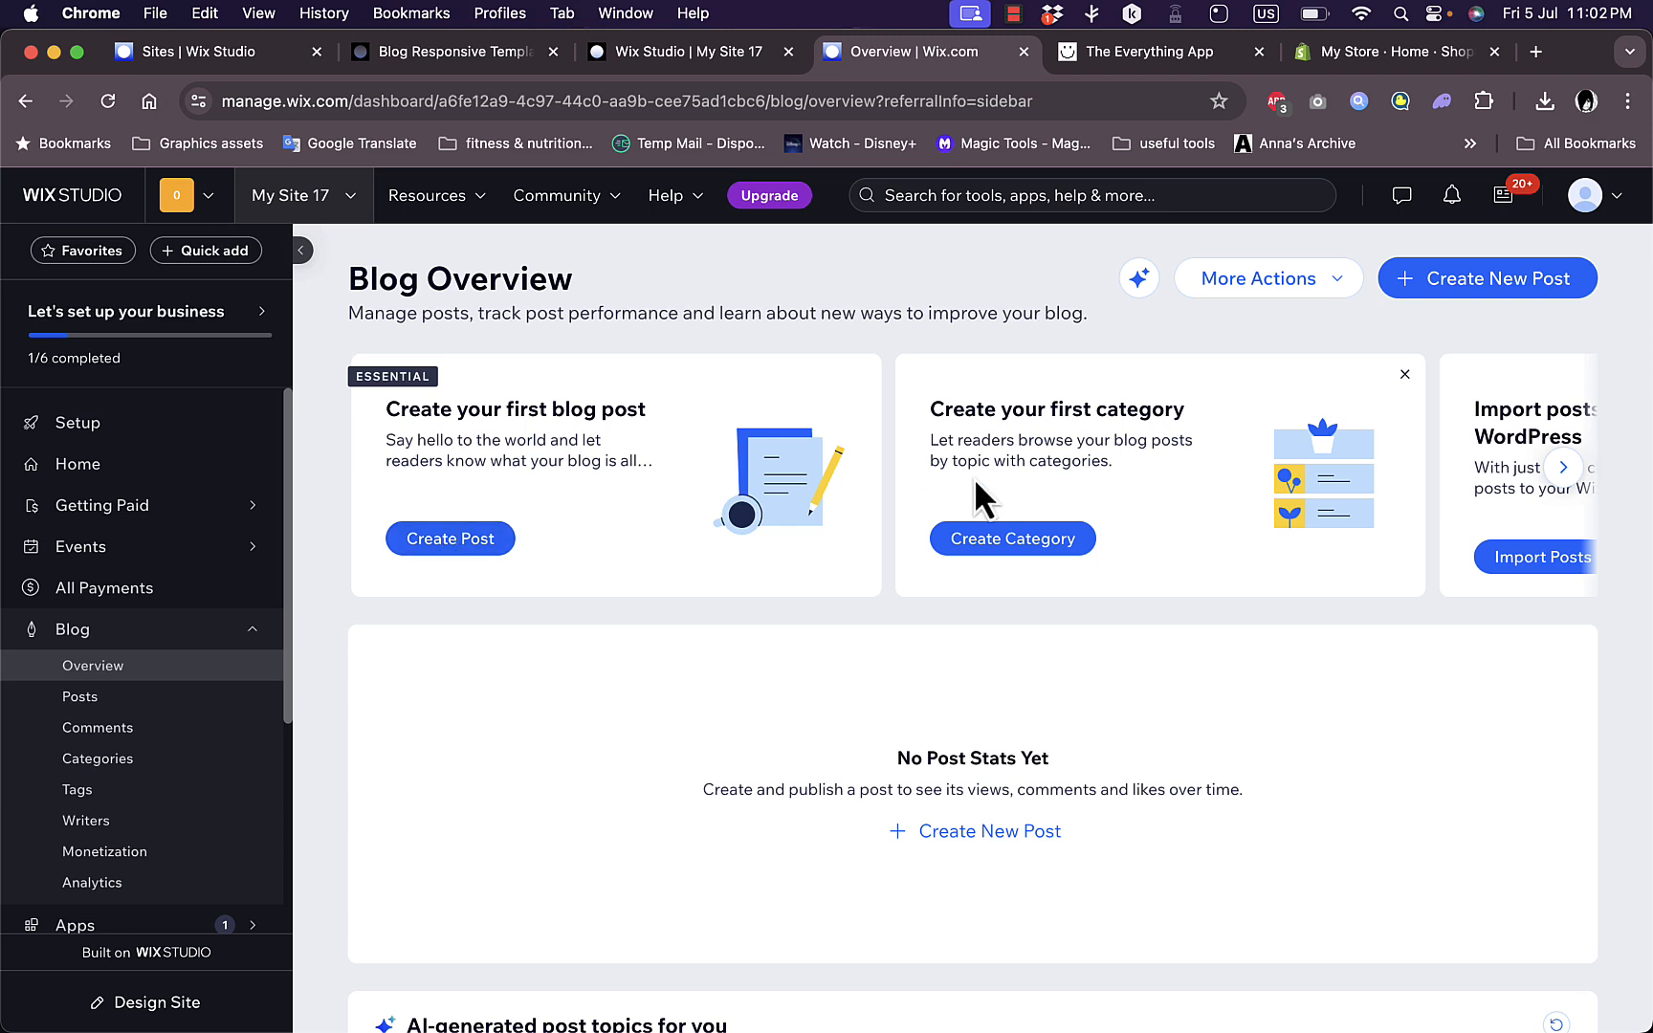
- Examine the Blog Overview's setup suggestions, AI-generated post topics, post templates and blogging tools
{"action": "left_click", "coordinate": [1565, 469]}
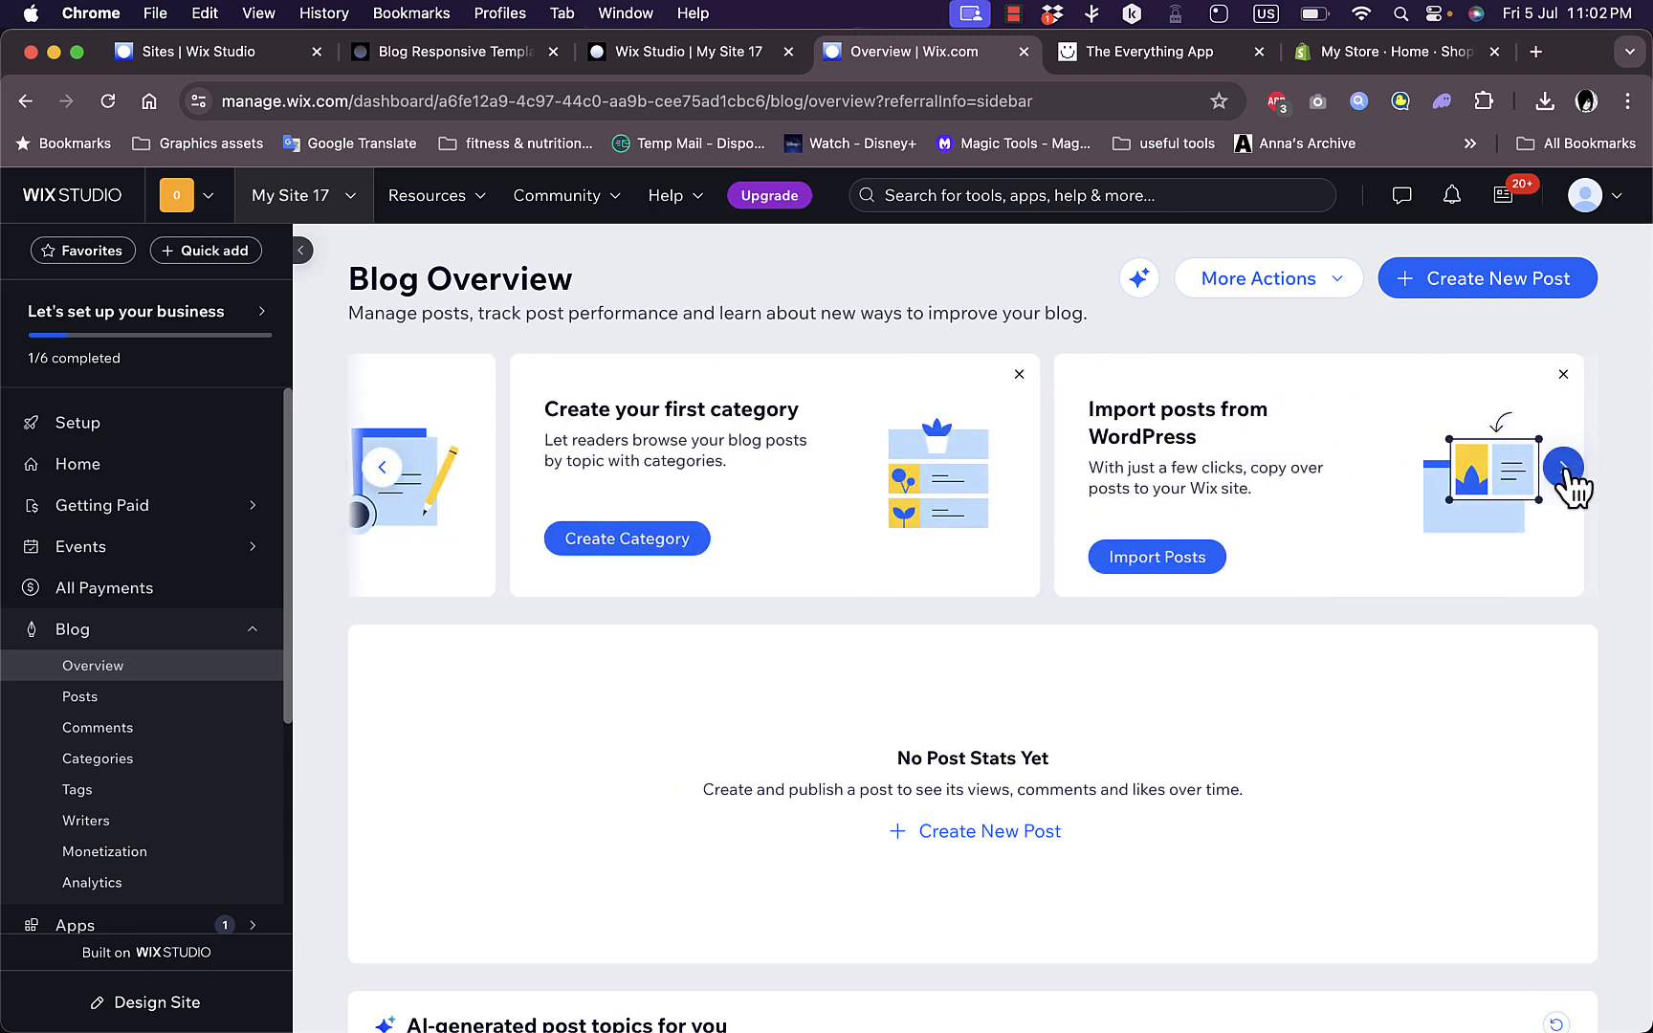
{"action": "left_click", "coordinate": [1567, 469]}
{"action": "left_click", "coordinate": [1566, 468]}
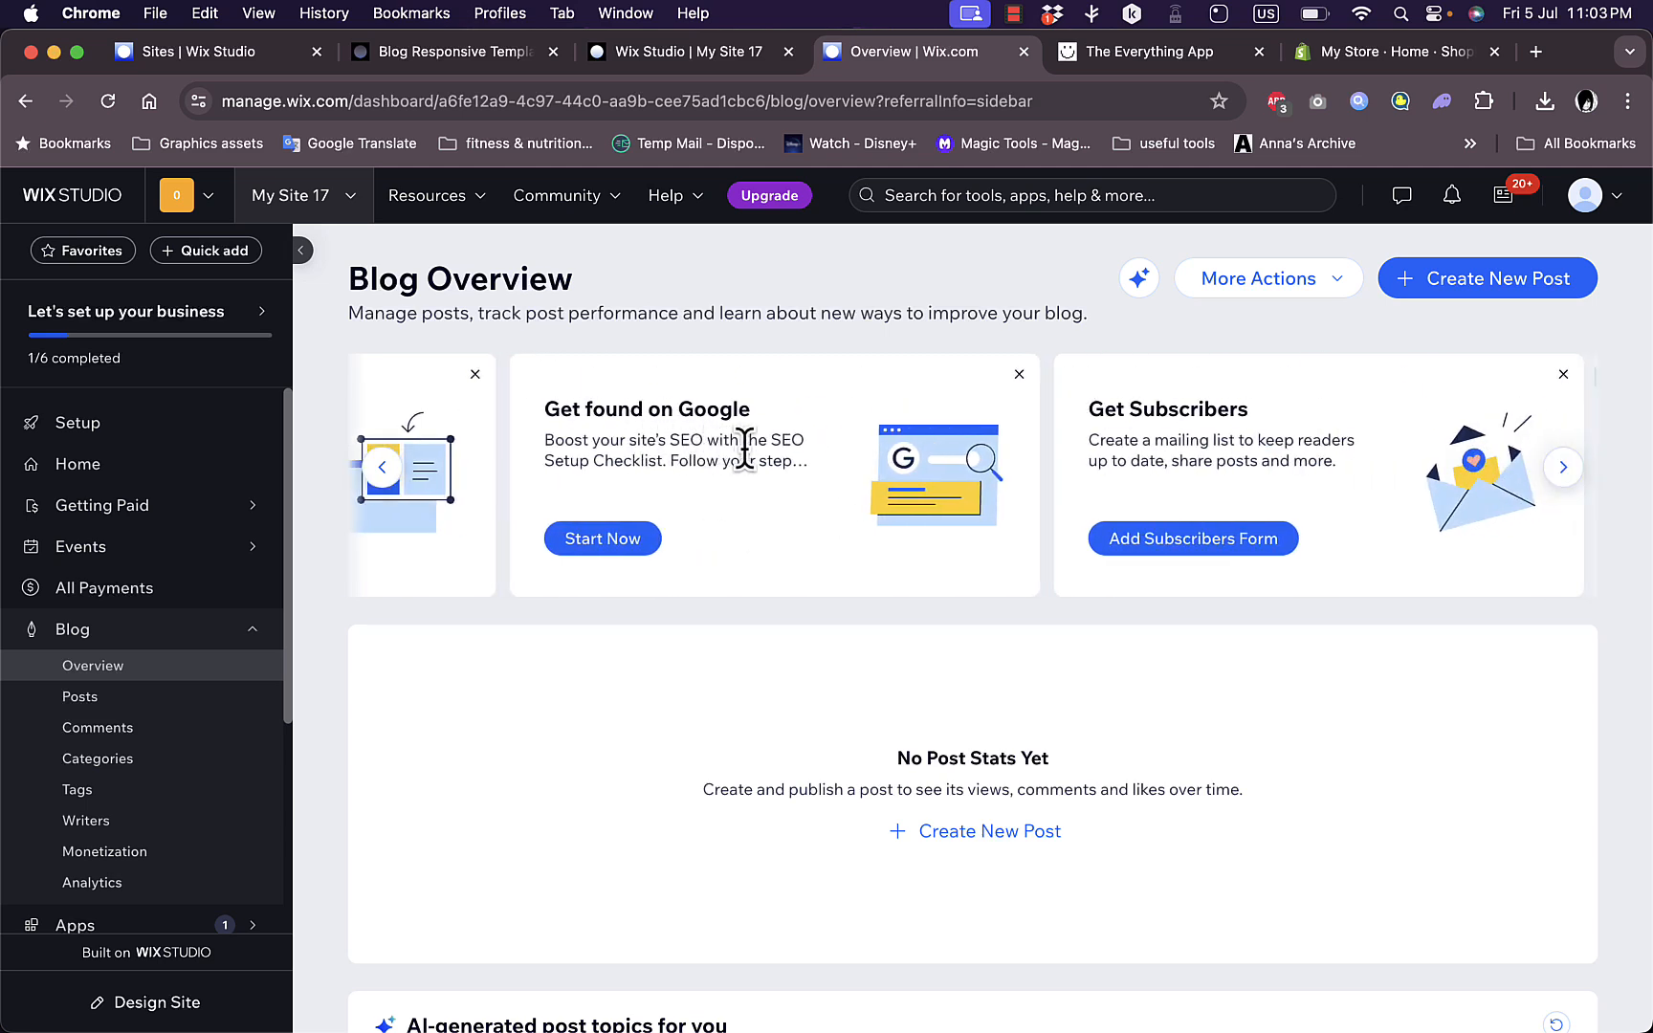
{"action": "left_click", "coordinate": [1566, 469]}
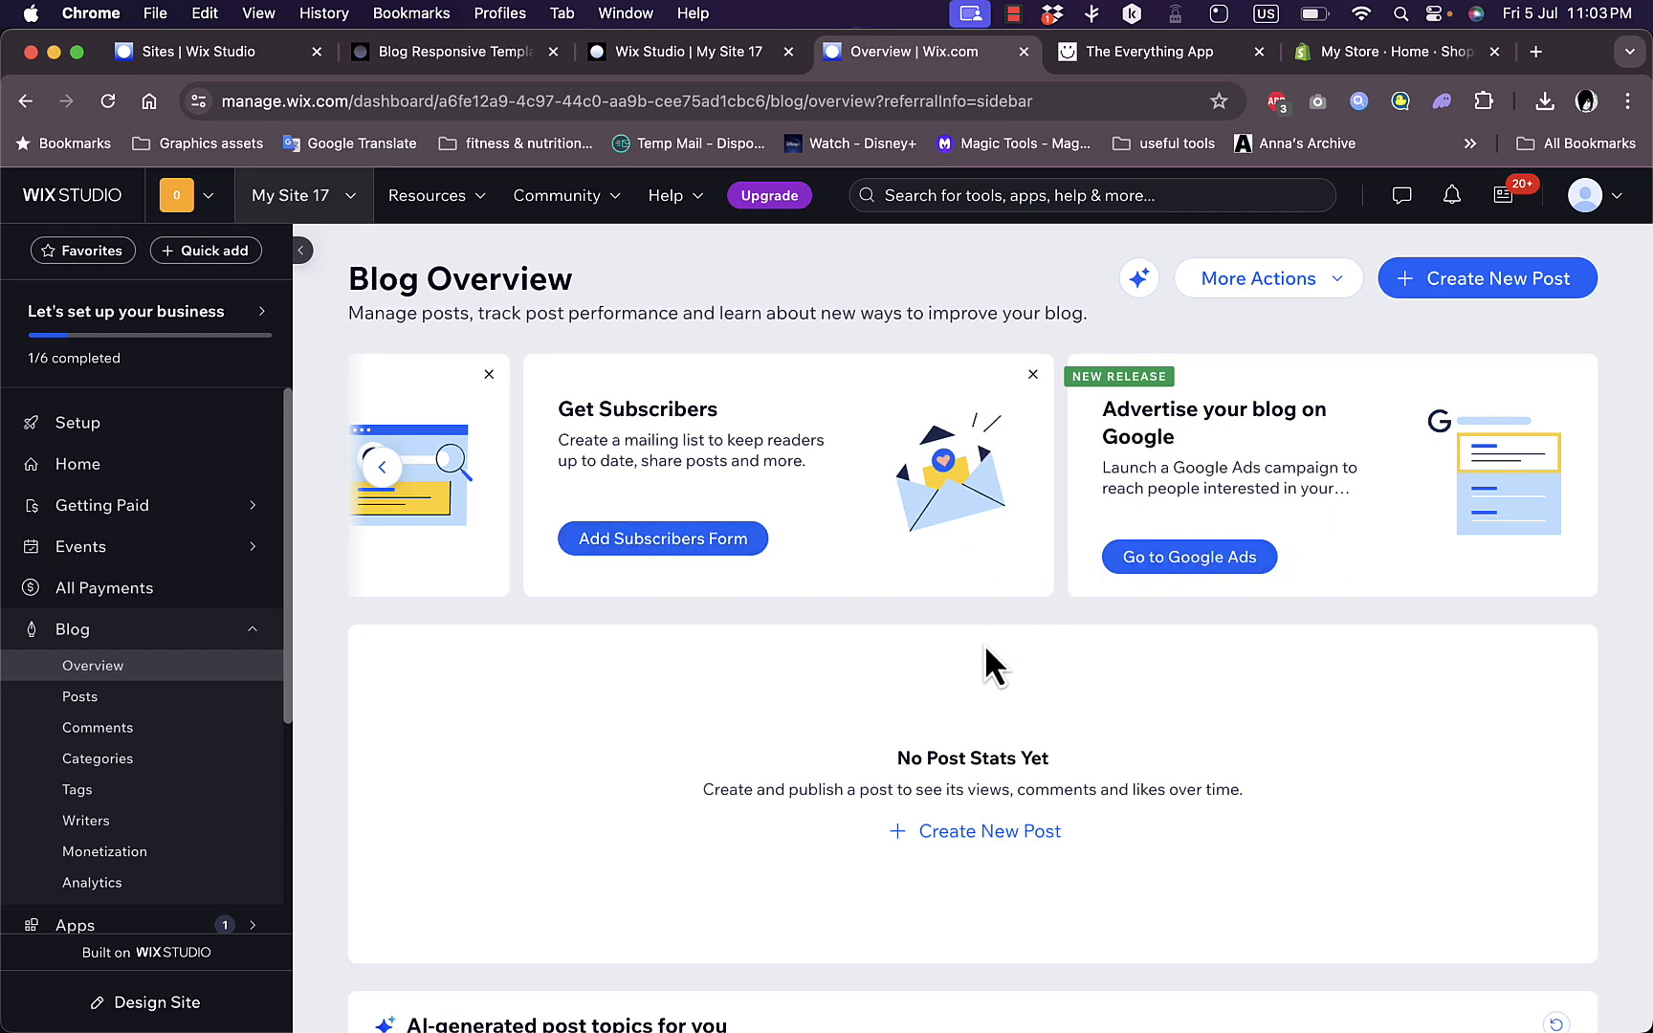
{"action": "scroll", "coordinate": [984, 660], "scroll_direction": "down", "scroll_amount": 3}
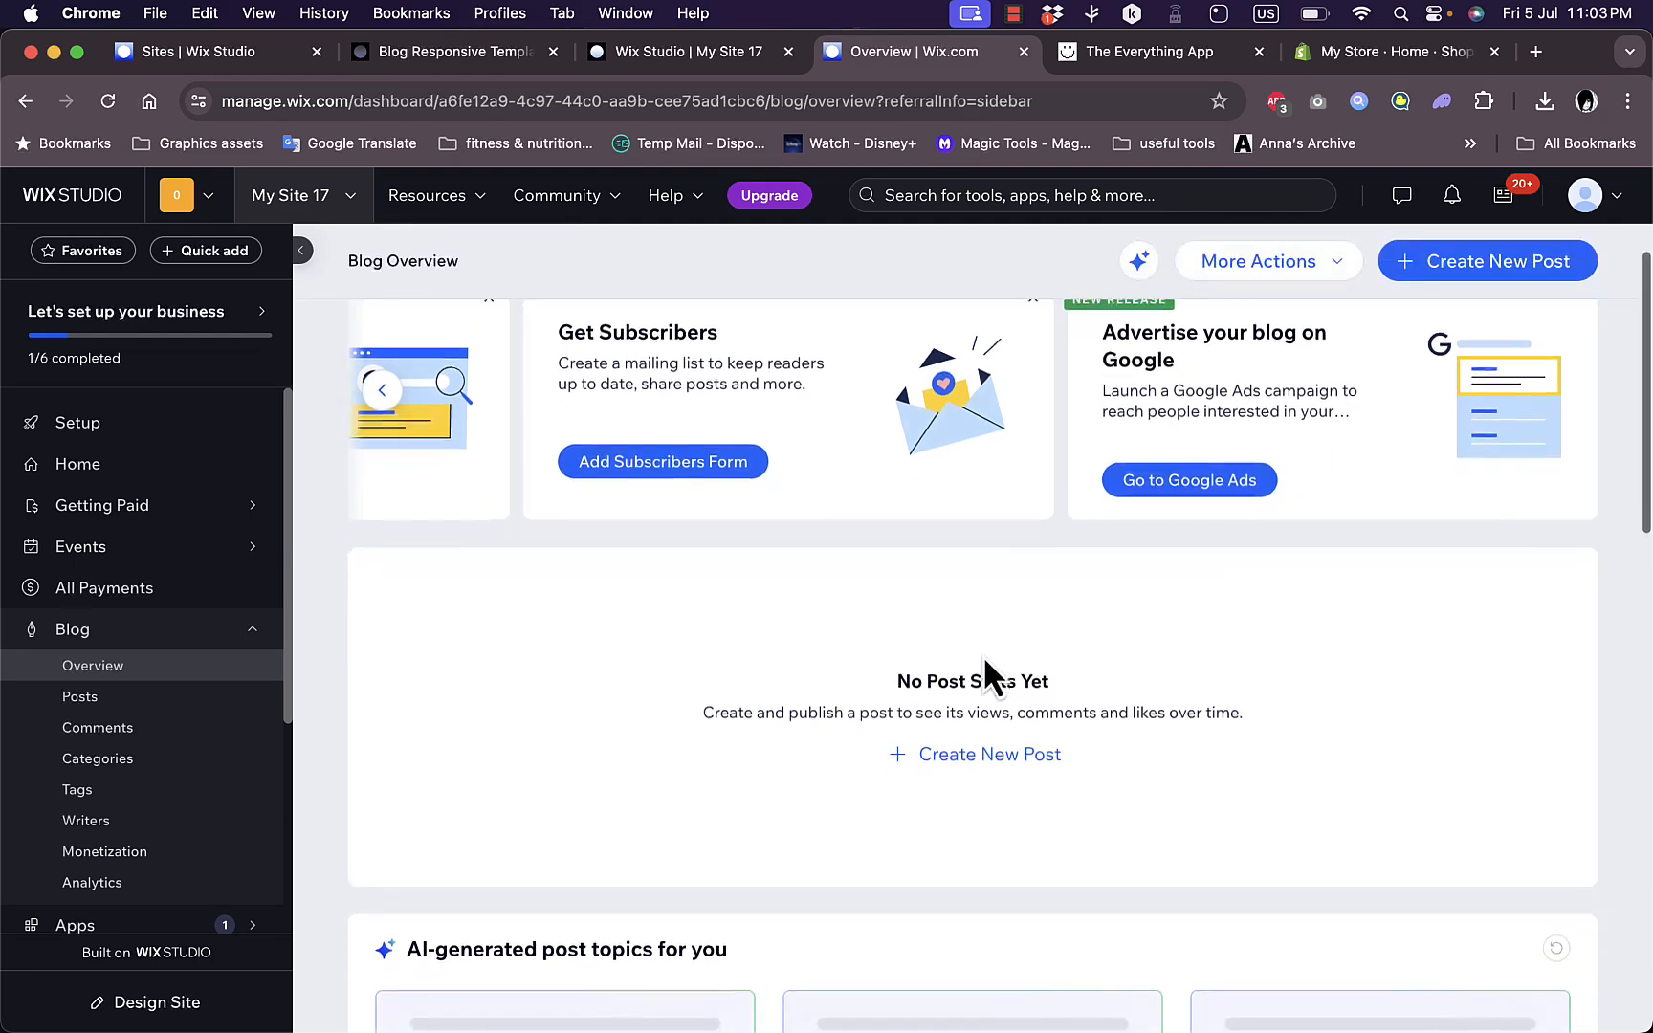
{"action": "scroll", "coordinate": [985, 665], "scroll_direction": "down", "scroll_amount": 8}
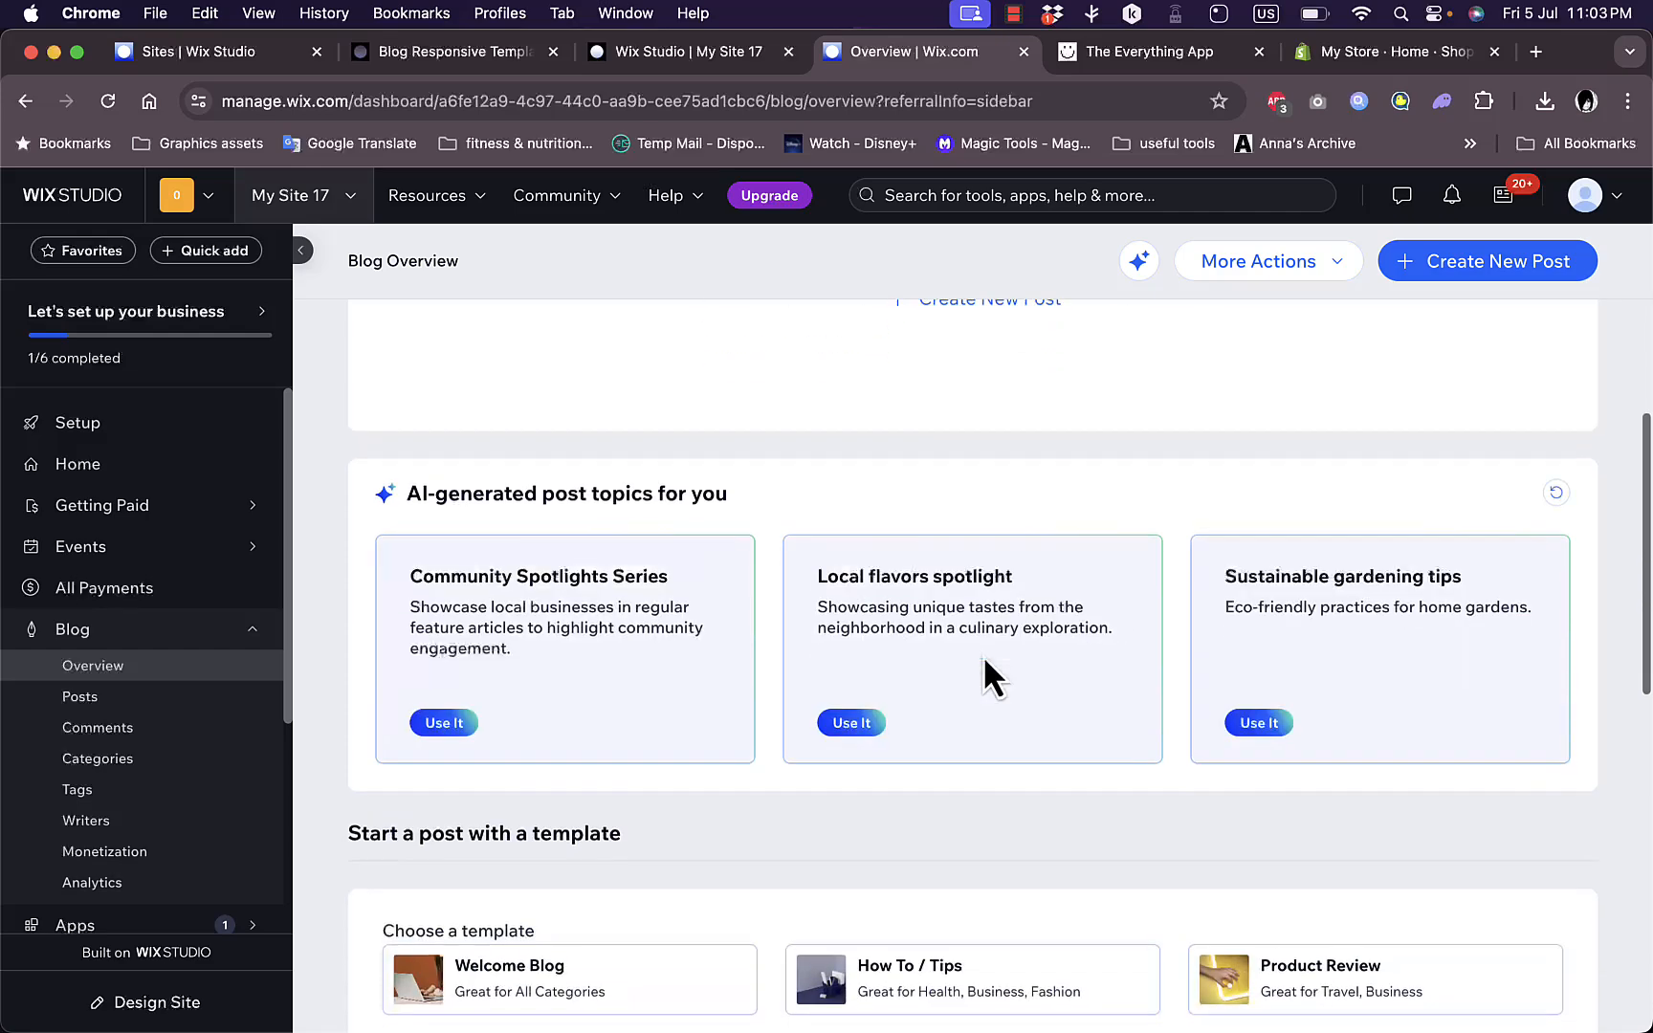
{"action": "scroll", "coordinate": [880, 449], "scroll_direction": "down", "scroll_amount": 7}
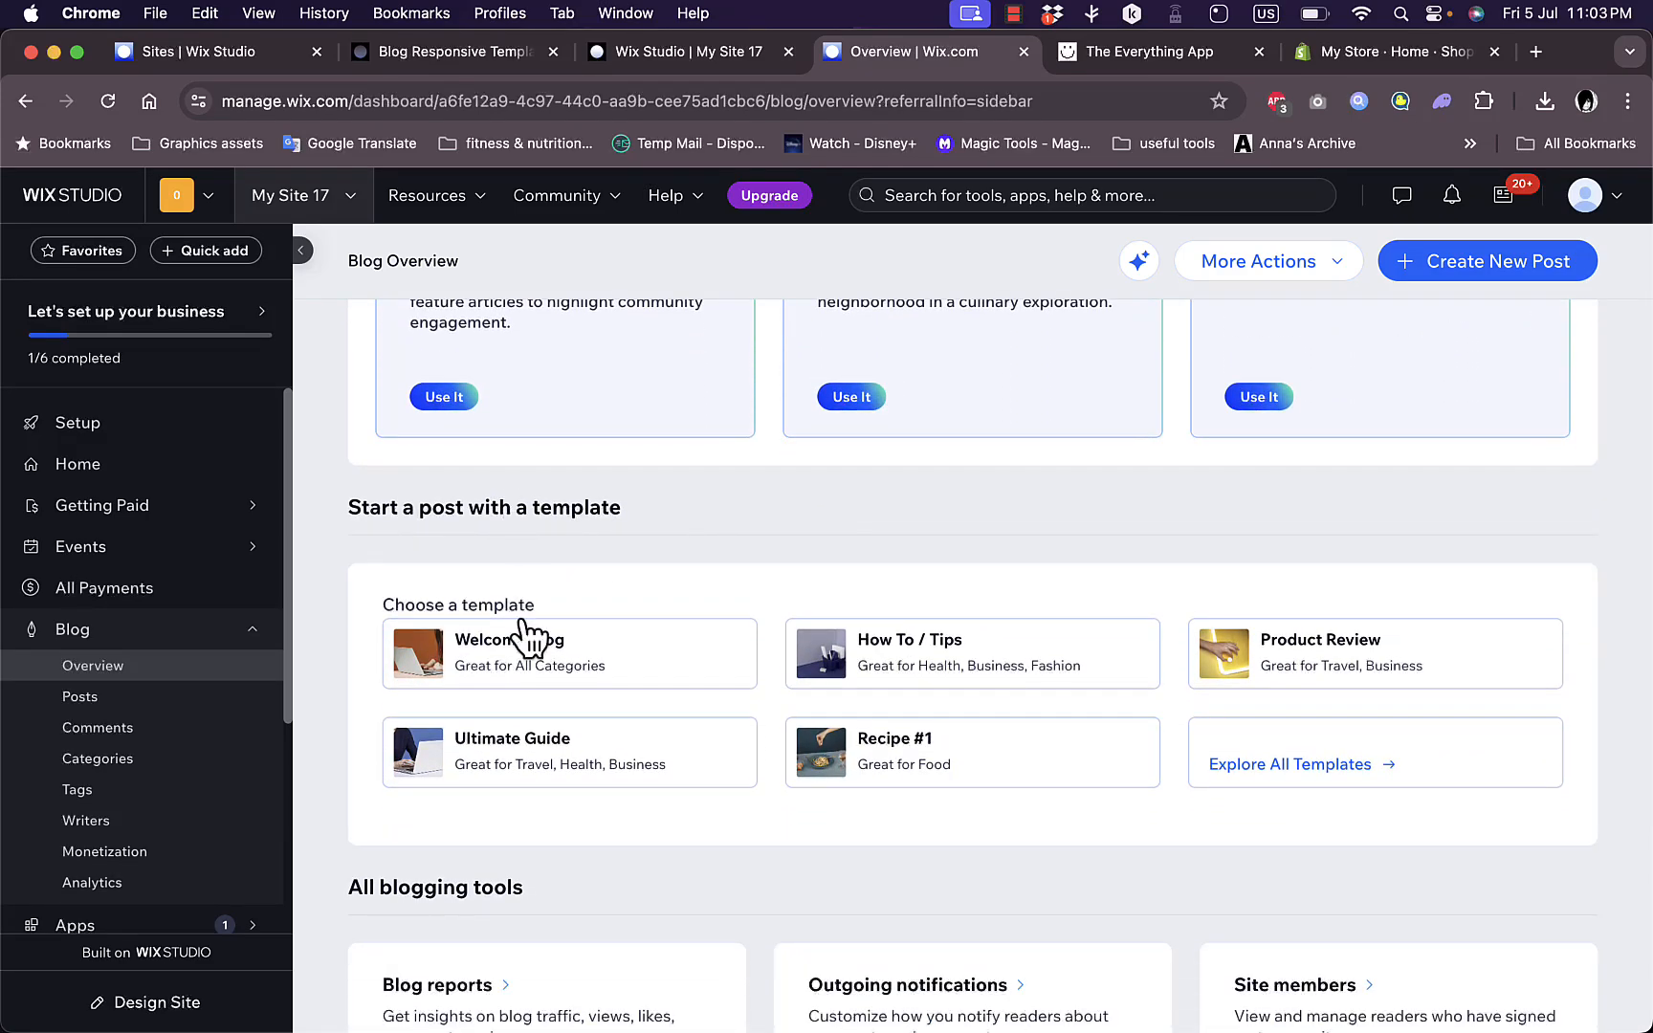
{"action": "scroll", "coordinate": [923, 904], "scroll_direction": "down", "scroll_amount": 1}
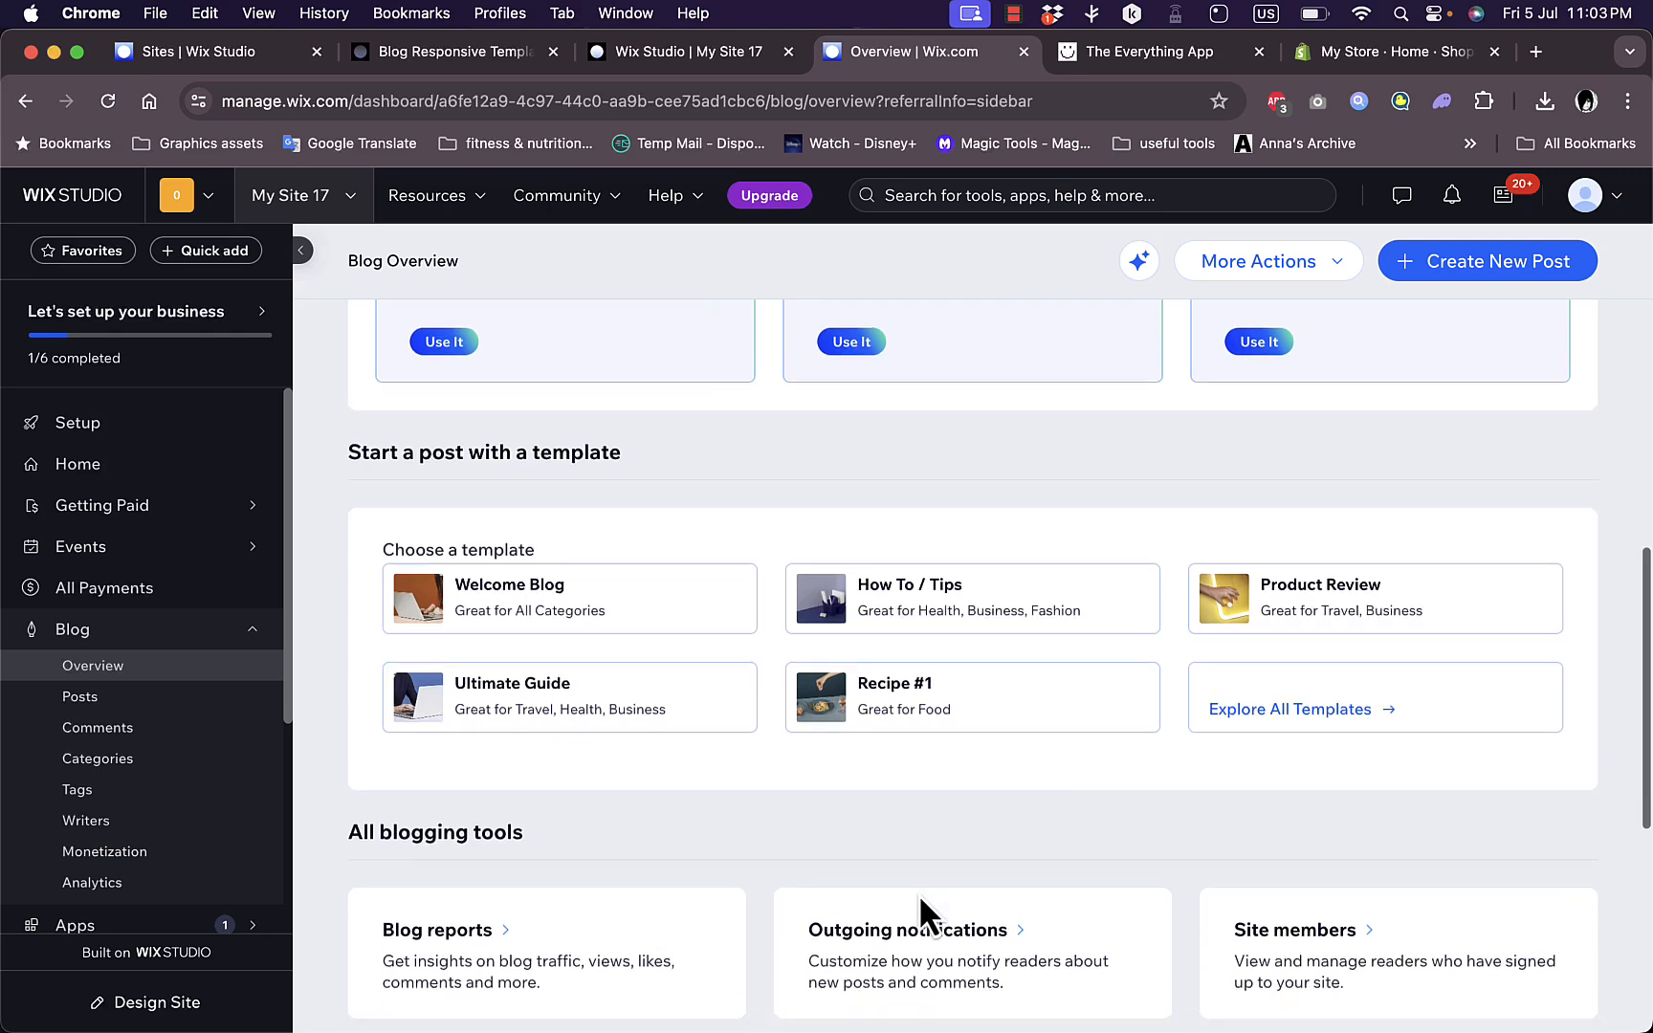
{"action": "scroll", "coordinate": [920, 904], "scroll_direction": "down", "scroll_amount": 5}
- Look over the blog's Posts and Comments management pages
{"action": "left_click", "coordinate": [86, 696]}
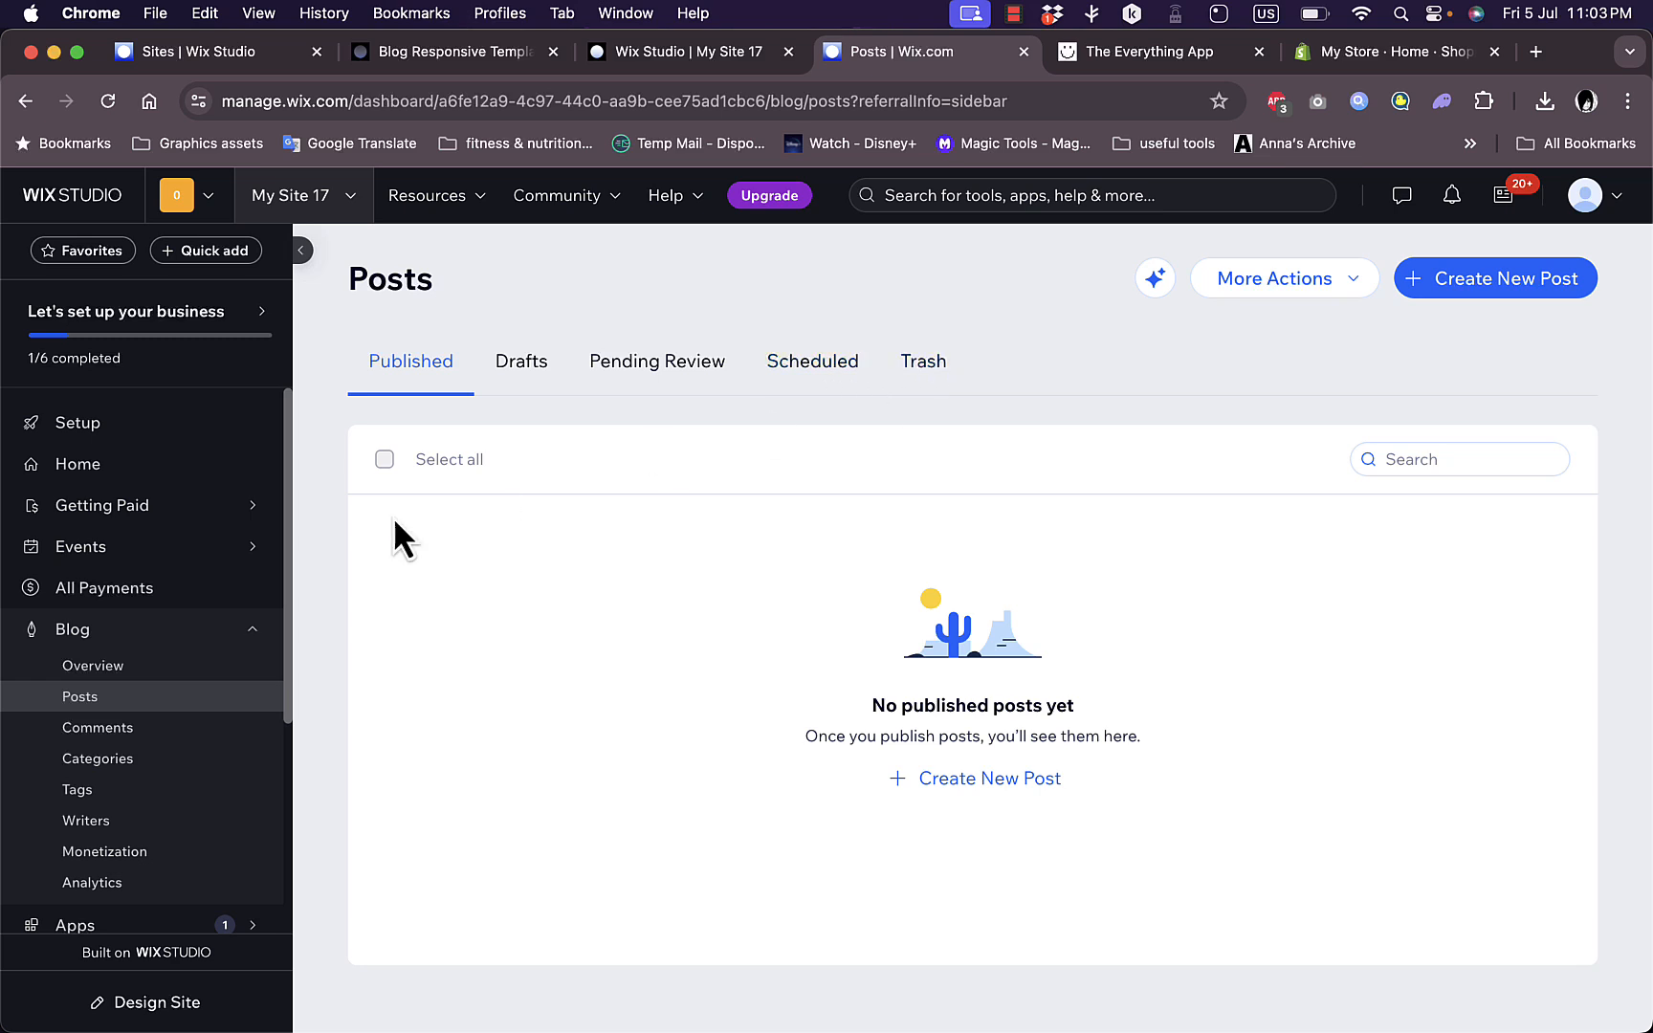
{"action": "left_click", "coordinate": [134, 729]}
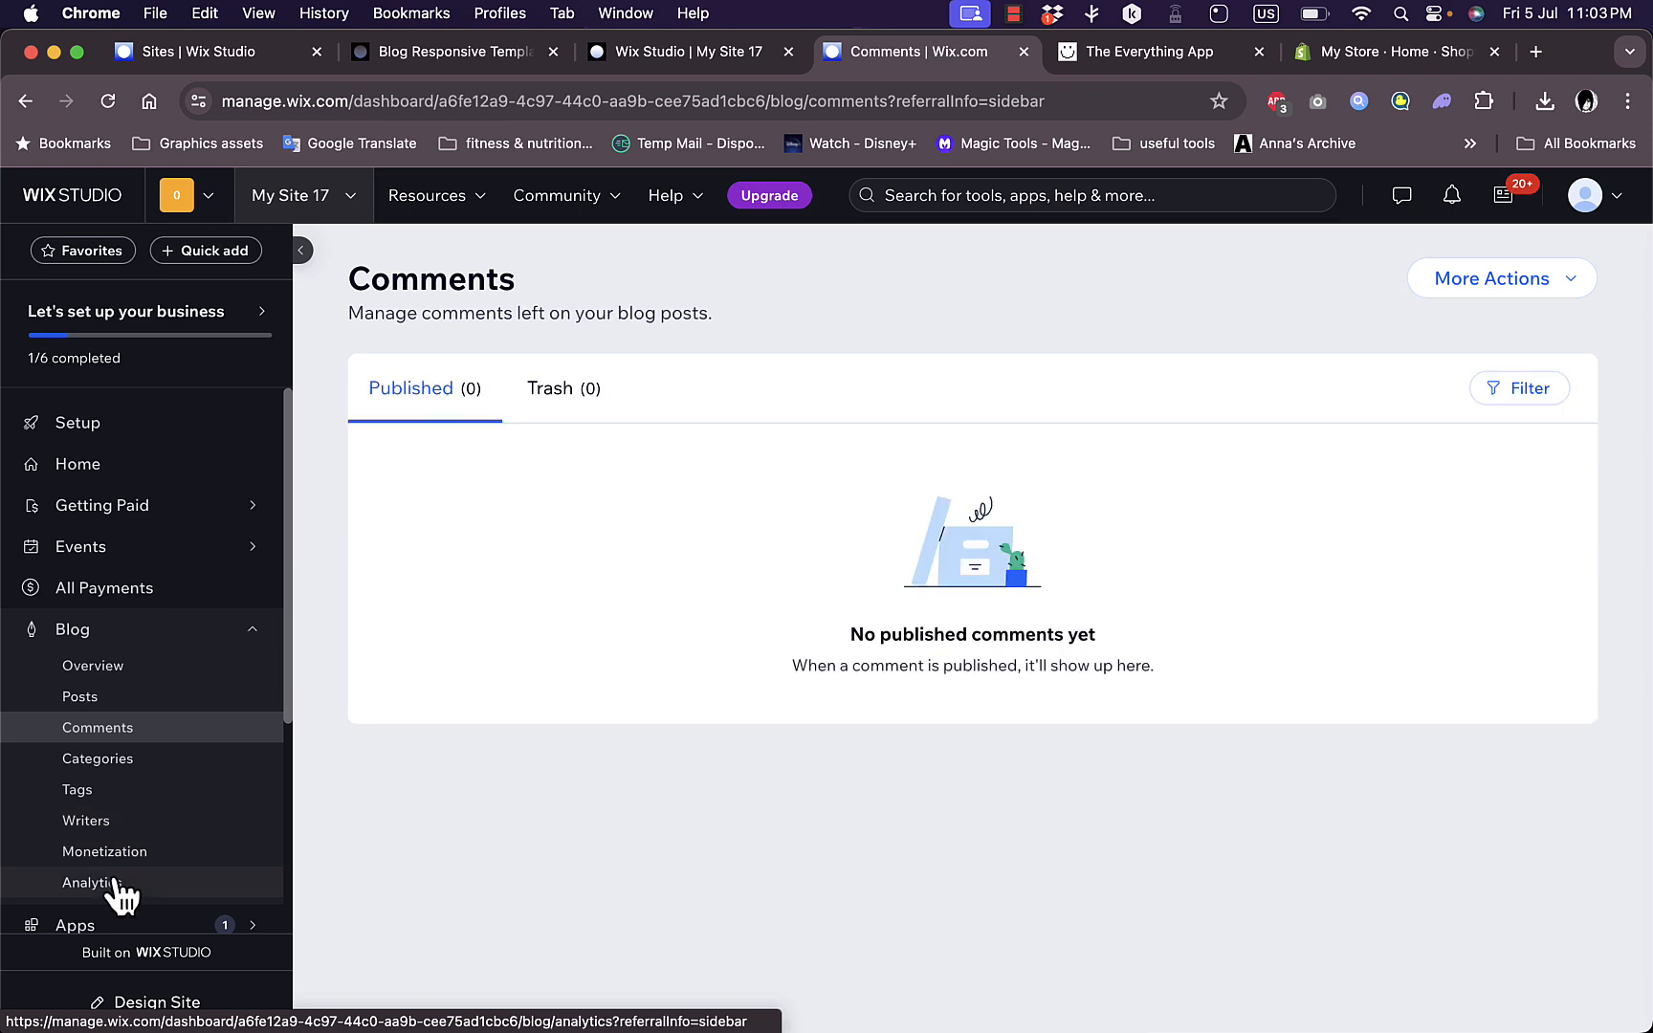
- Examine the Blog Analytics page, including its date-range presets, post view reports, blog posts table, Google search performance and traffic sources
{"action": "left_click", "coordinate": [115, 891]}
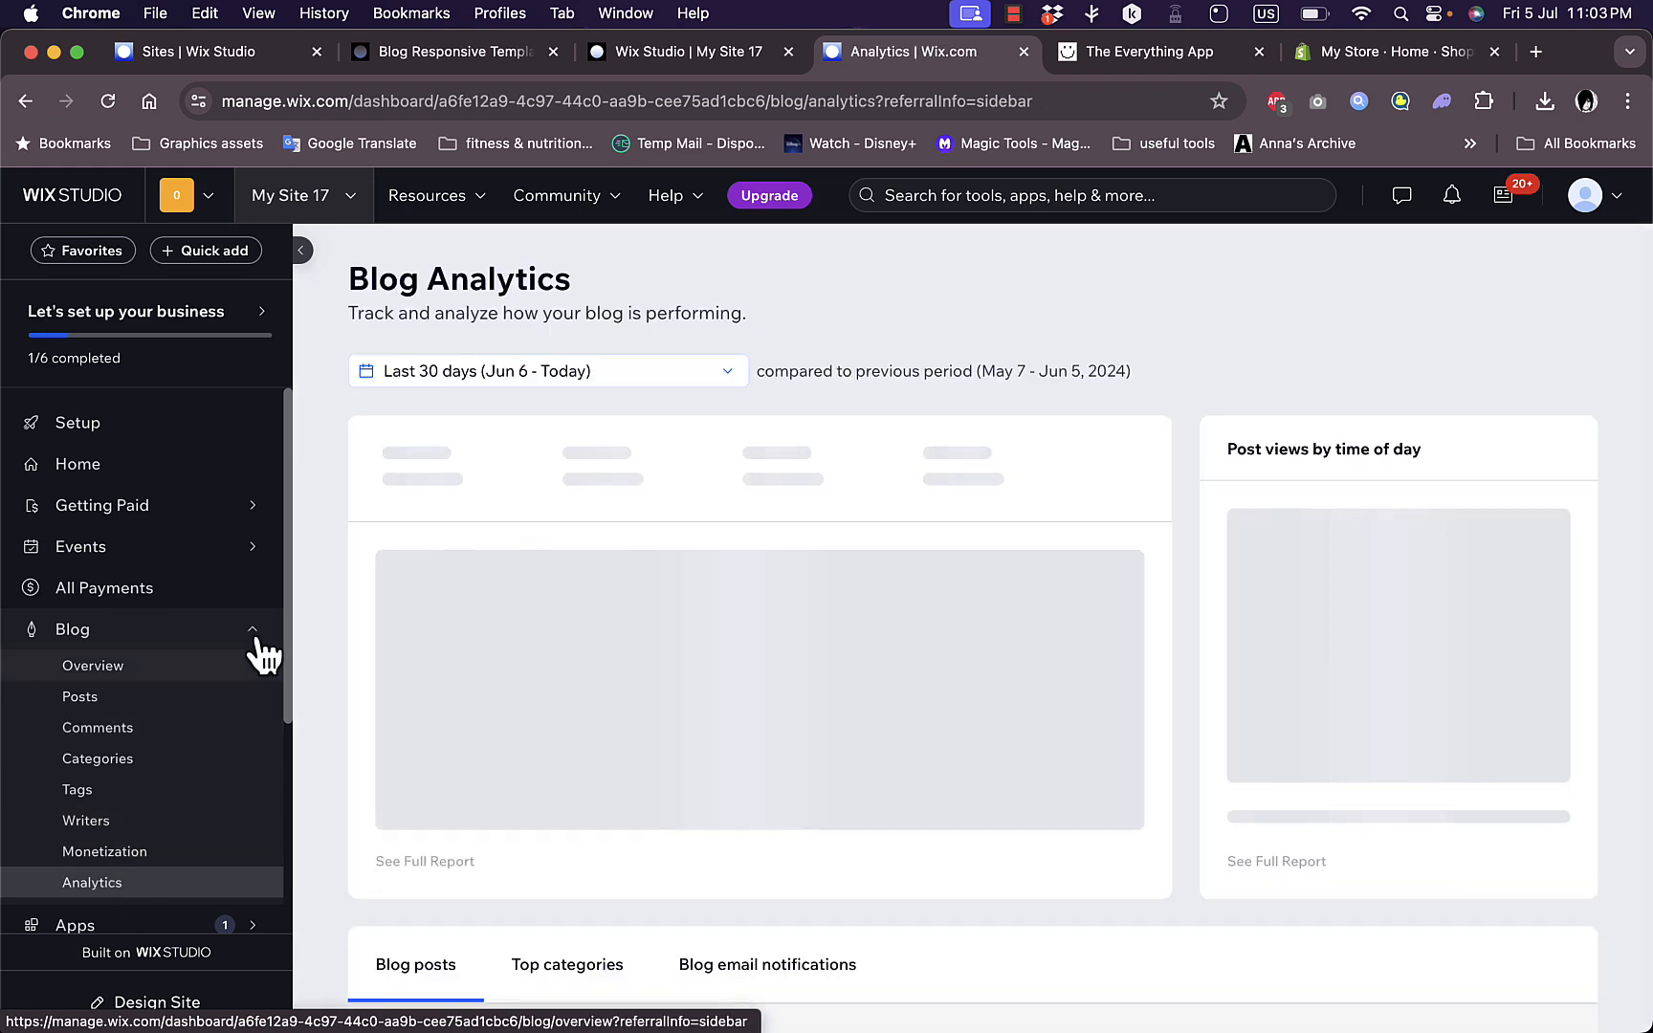
{"action": "left_click", "coordinate": [727, 376]}
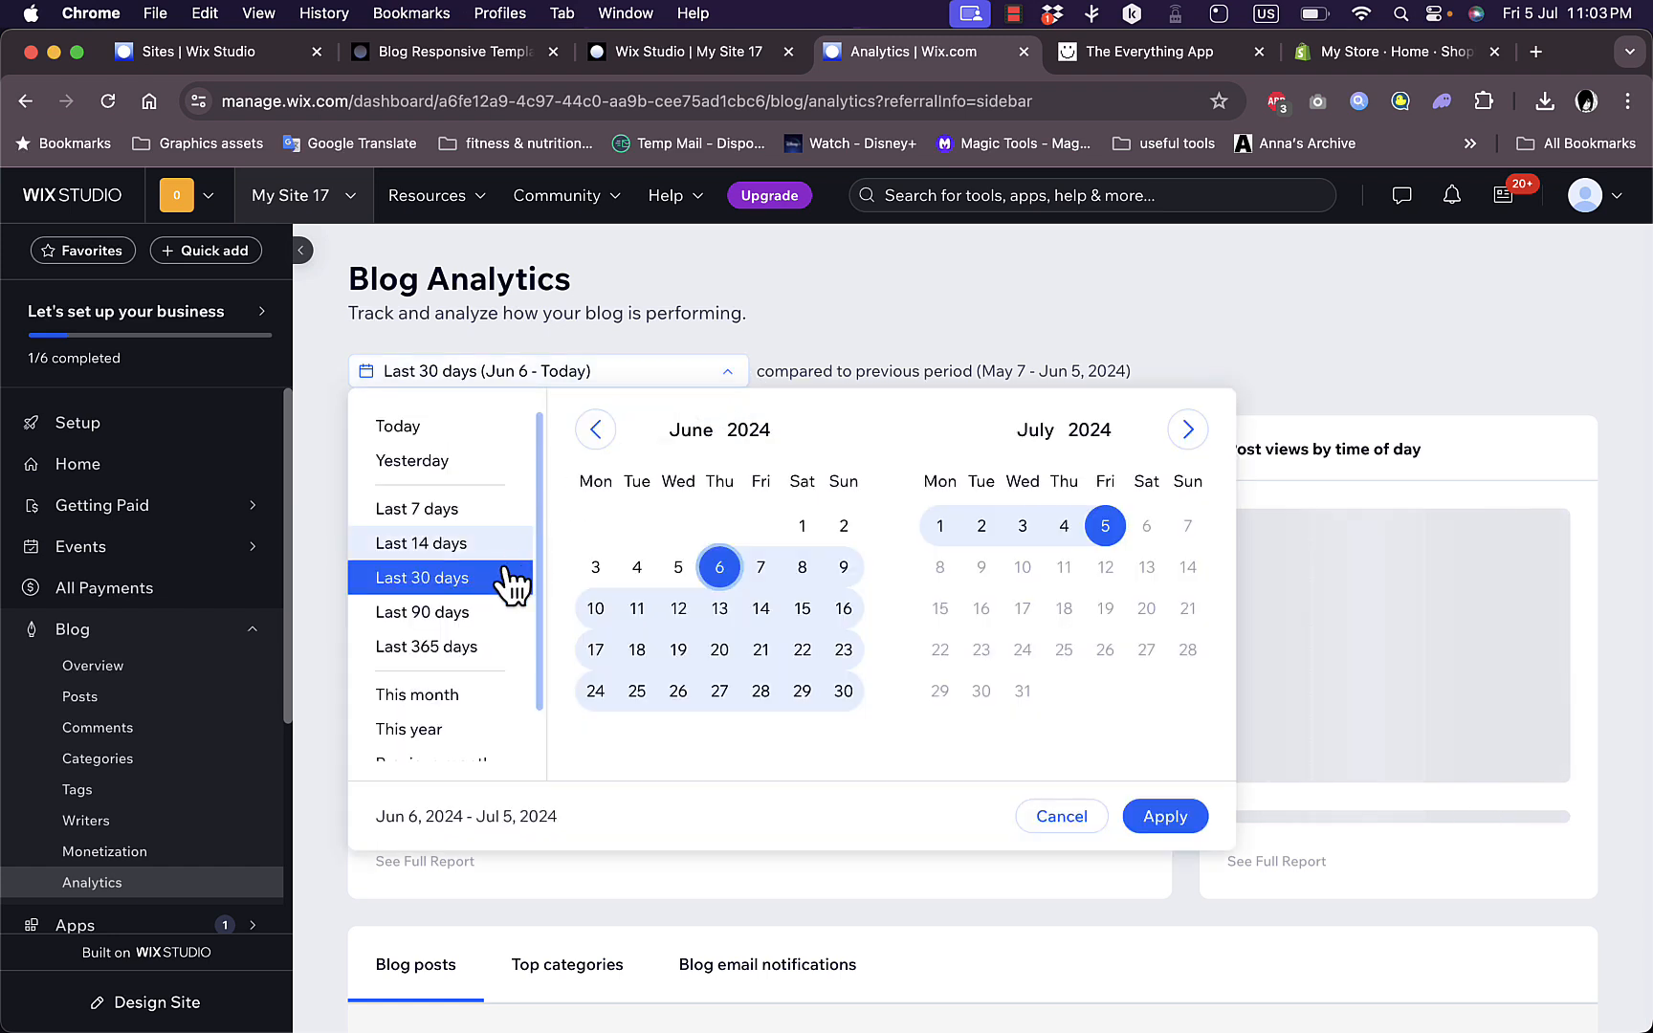
{"action": "scroll", "coordinate": [498, 631], "scroll_direction": "down", "scroll_amount": 1}
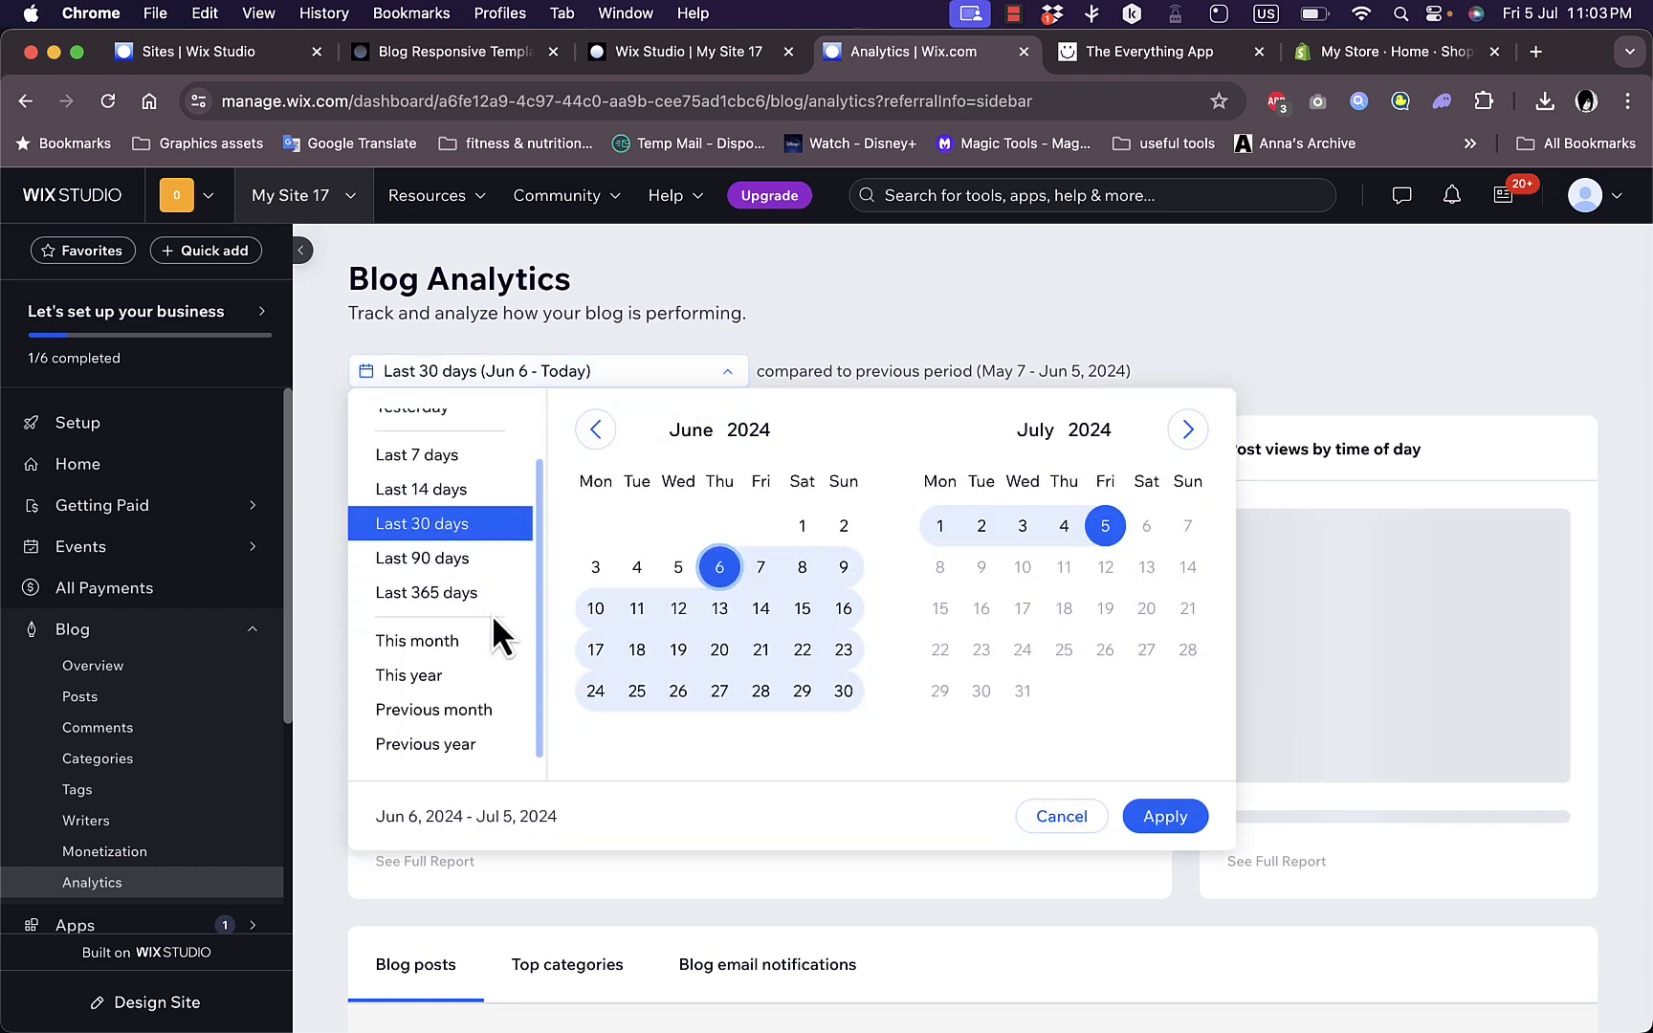
{"action": "left_click", "coordinate": [1266, 363]}
{"action": "scroll", "coordinate": [1187, 569], "scroll_direction": "down", "scroll_amount": 2}
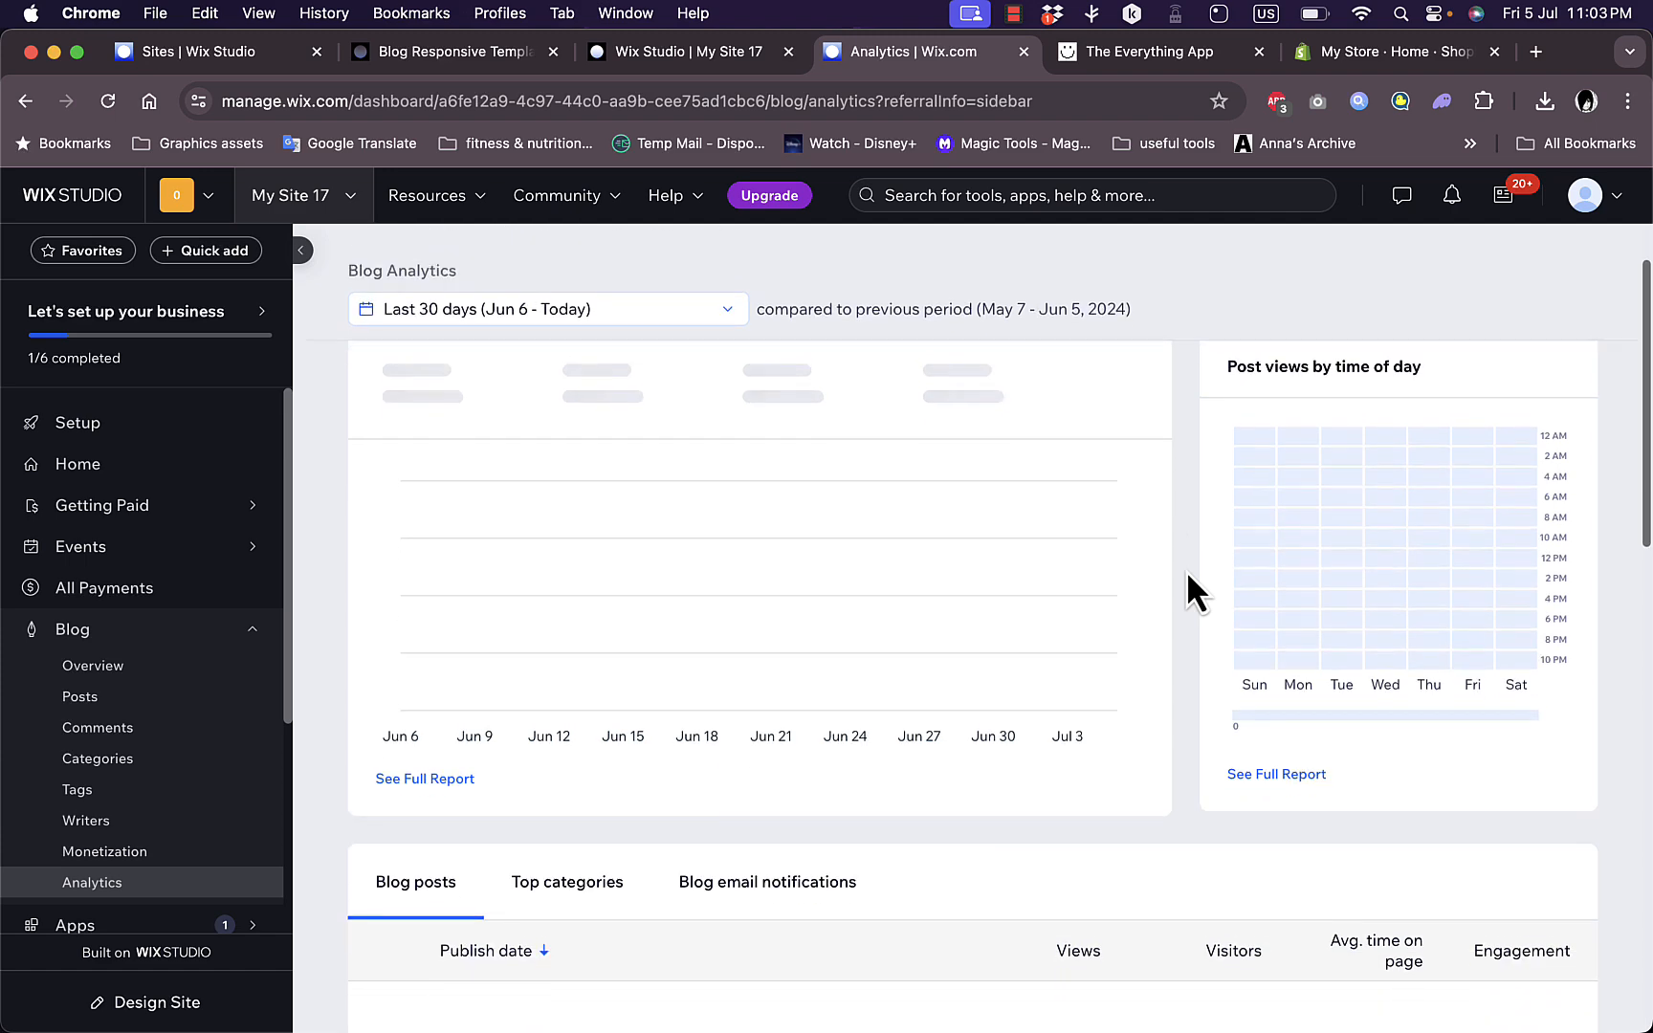
{"action": "scroll", "coordinate": [1187, 571], "scroll_direction": "down", "scroll_amount": 10}
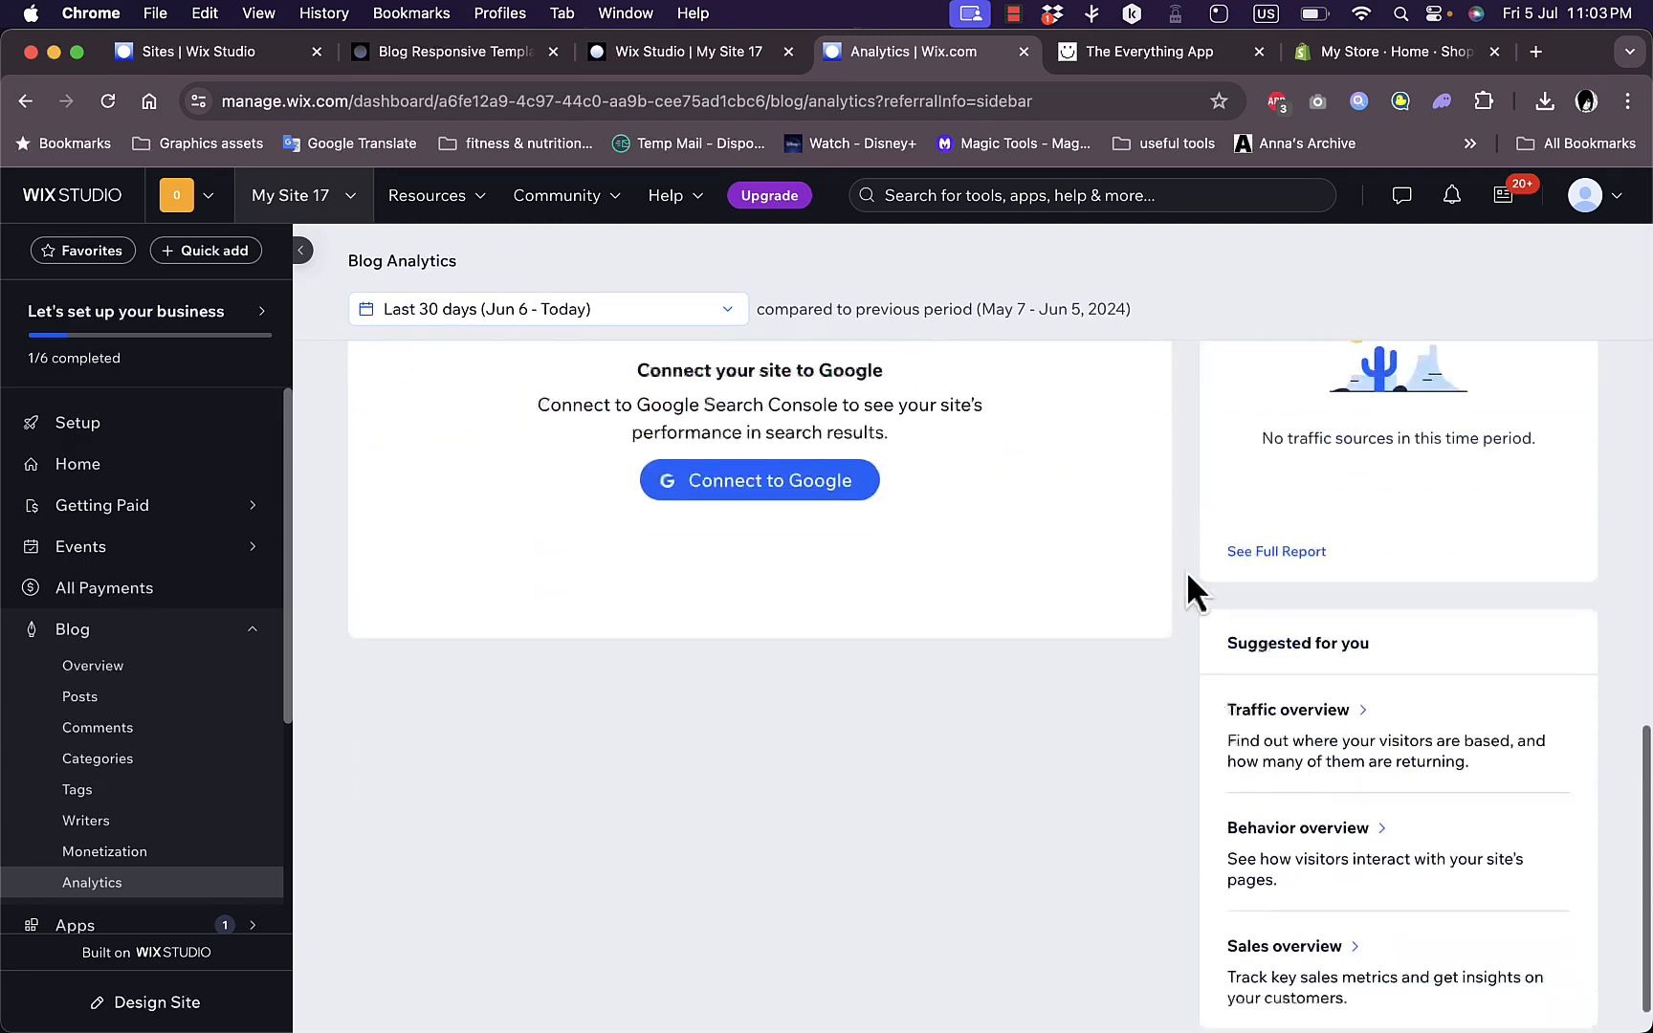
{"action": "scroll", "coordinate": [1187, 569], "scroll_direction": "up", "scroll_amount": 3}
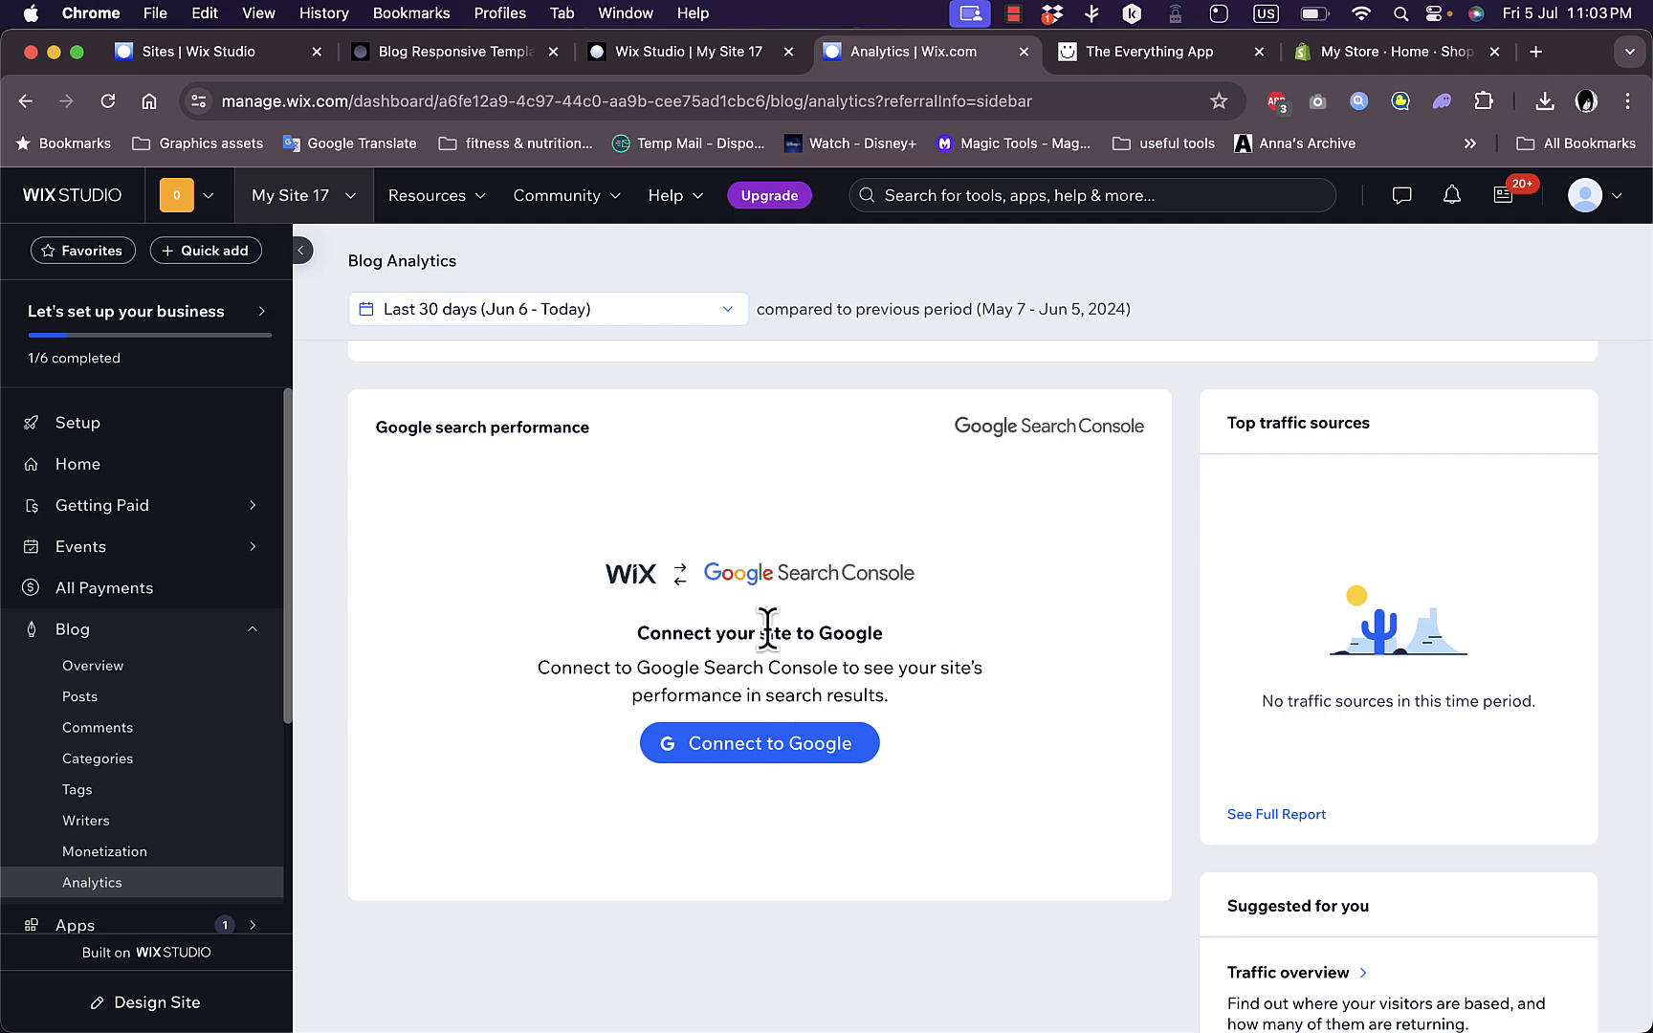
{"action": "scroll", "coordinate": [999, 712], "scroll_direction": "down", "scroll_amount": 10}
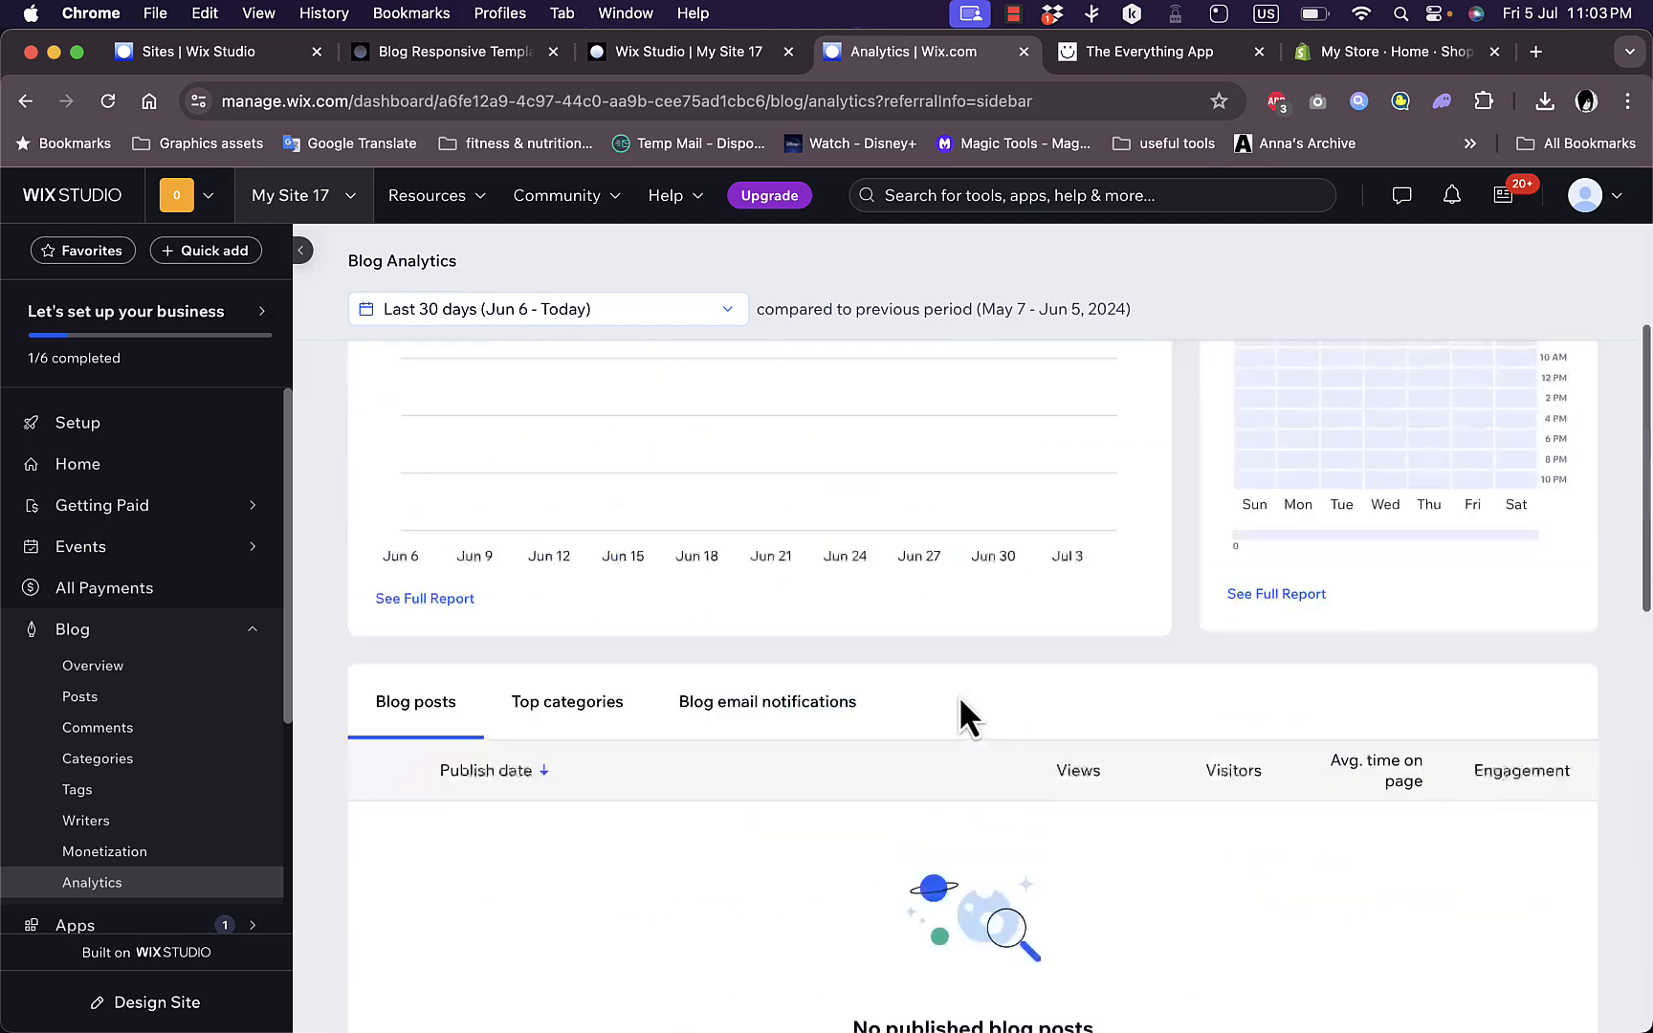
- Return to the blog's Posts page and show the additional actions available for managing posts
{"action": "left_click", "coordinate": [81, 696]}
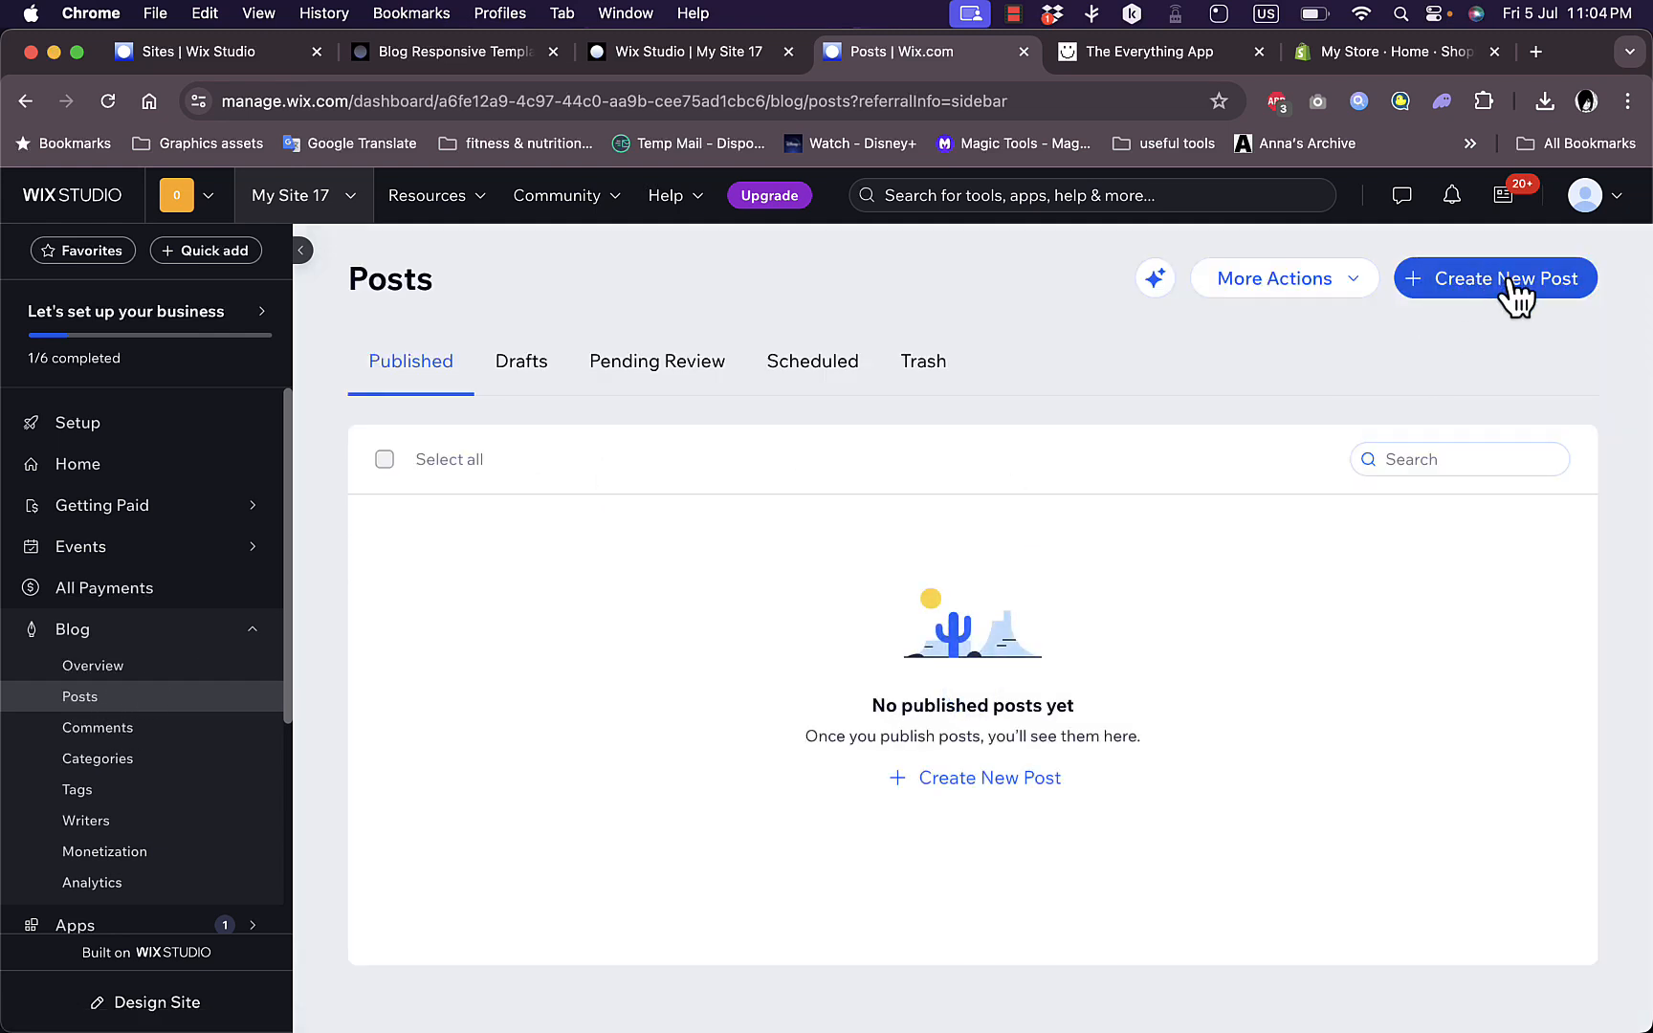
{"action": "left_click", "coordinate": [1374, 284]}
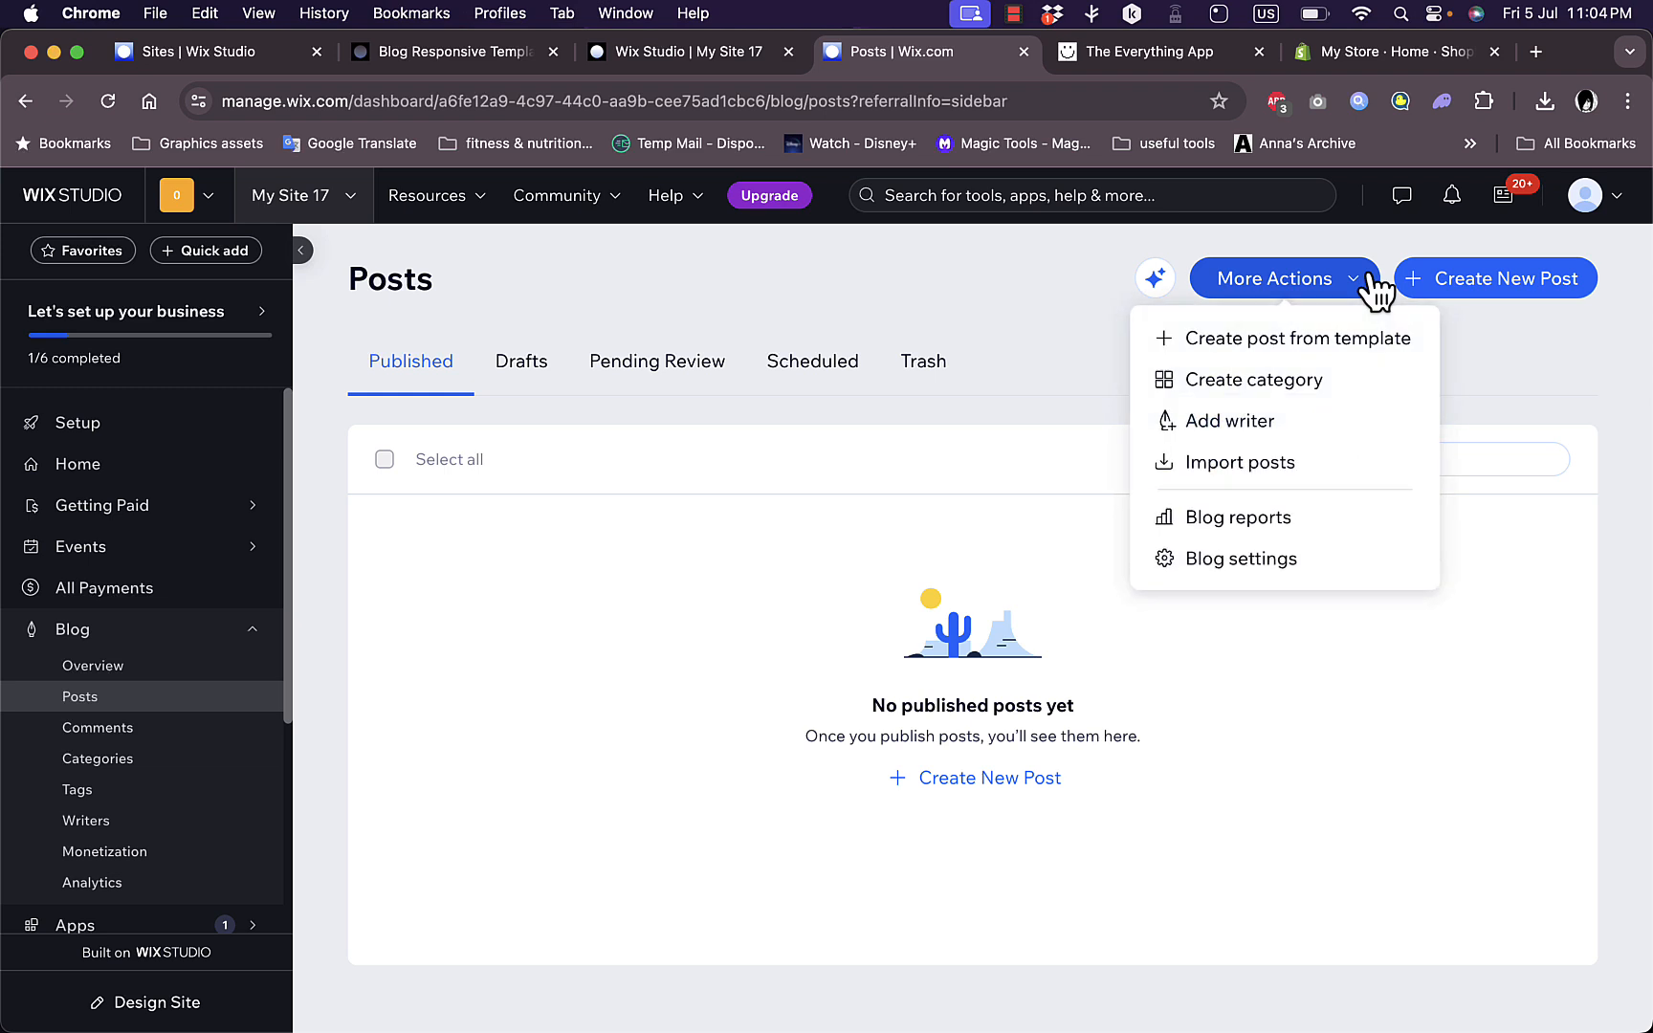